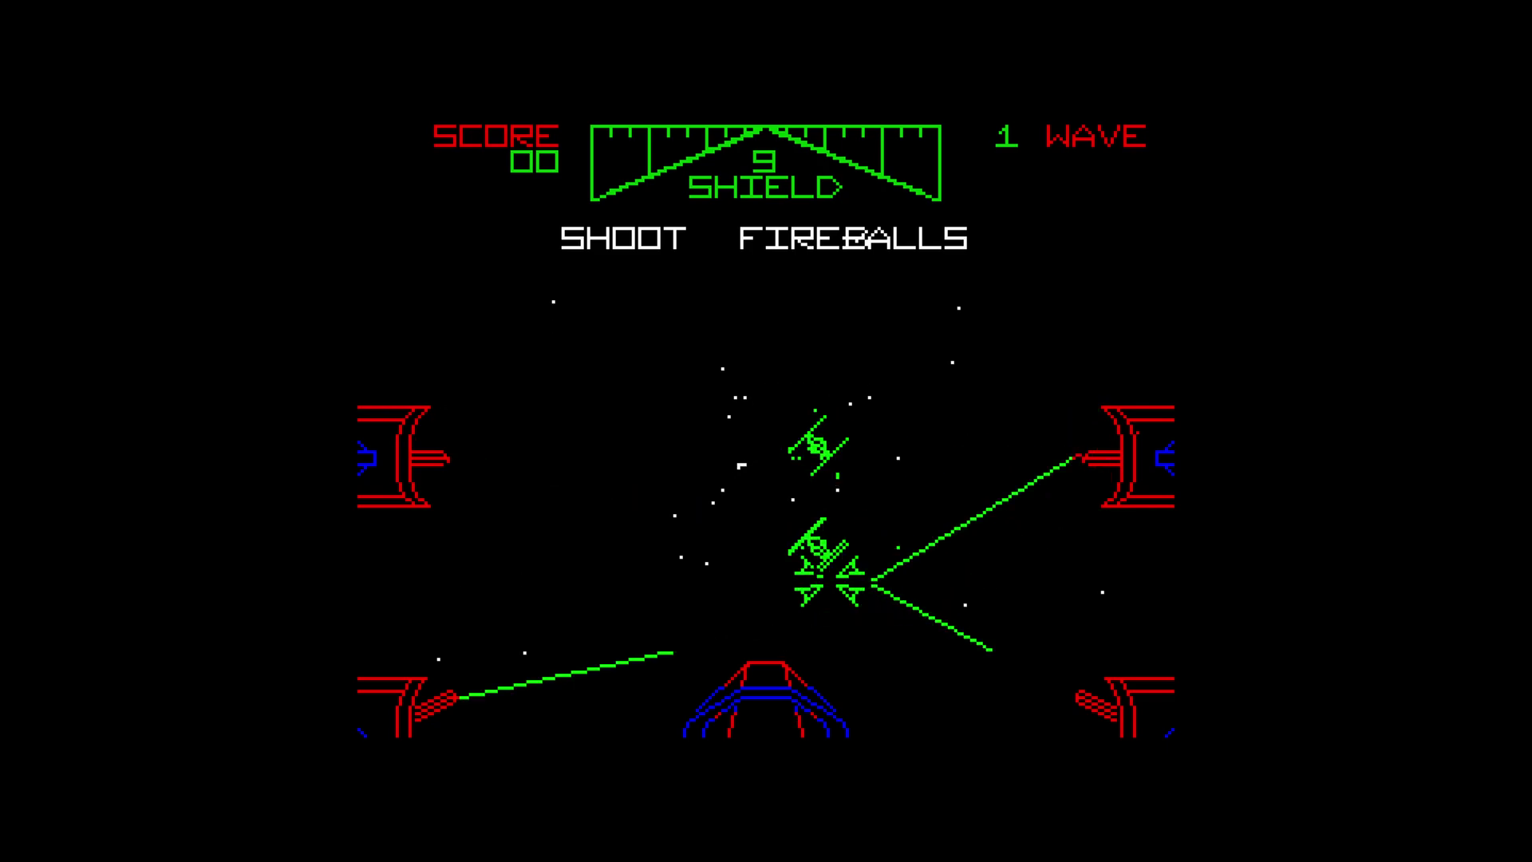
left_click(706, 548)
left_click(792, 413)
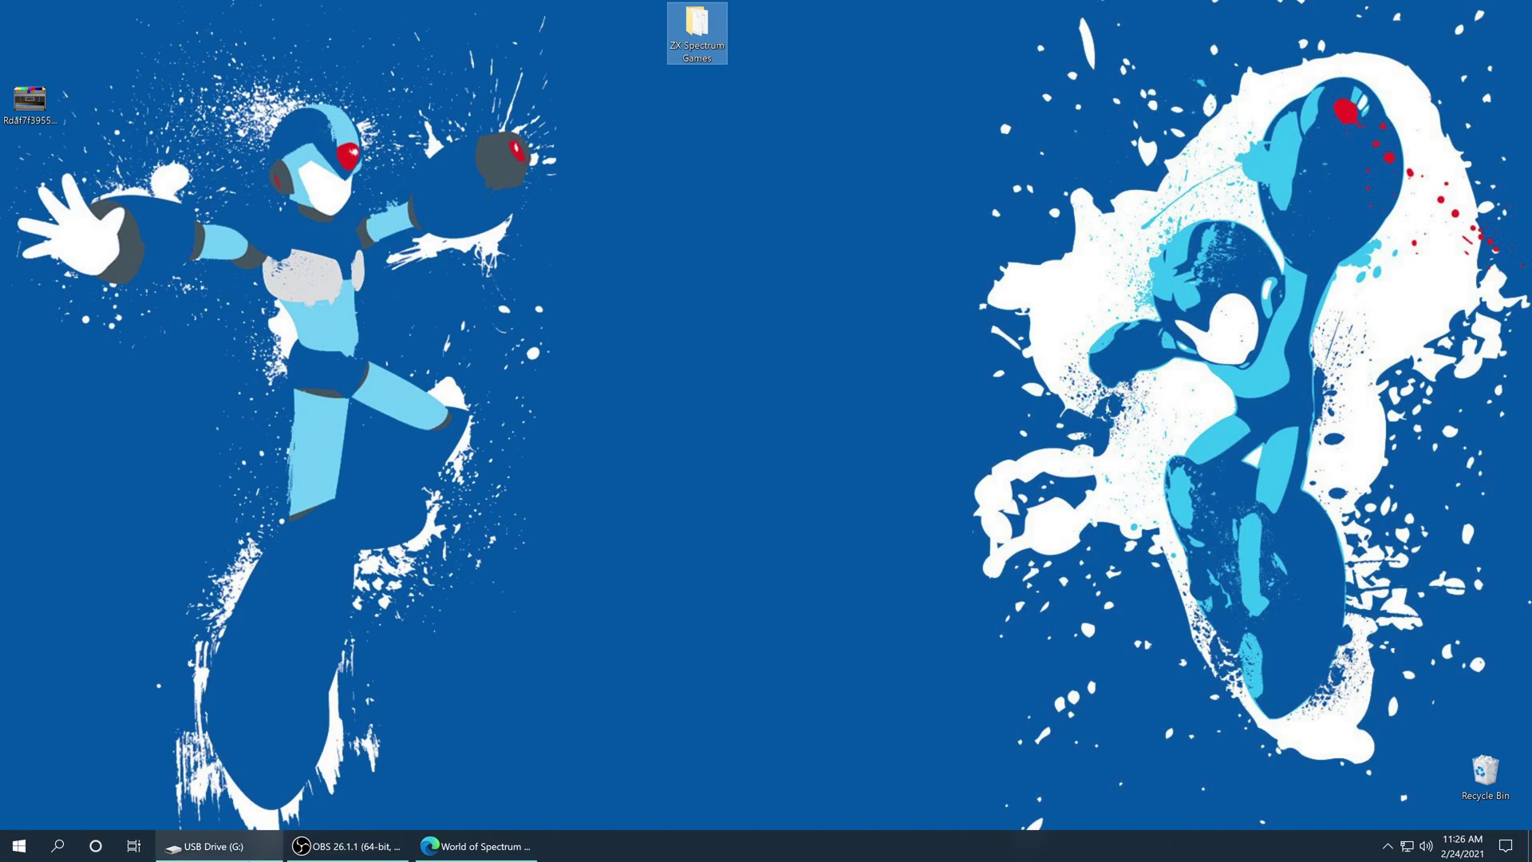
Copy the ZX Spectrum Games folder from the desktop into the Retroarch ROMS folder on USB Drive (G:)
left_click(253, 844)
left_click(458, 431)
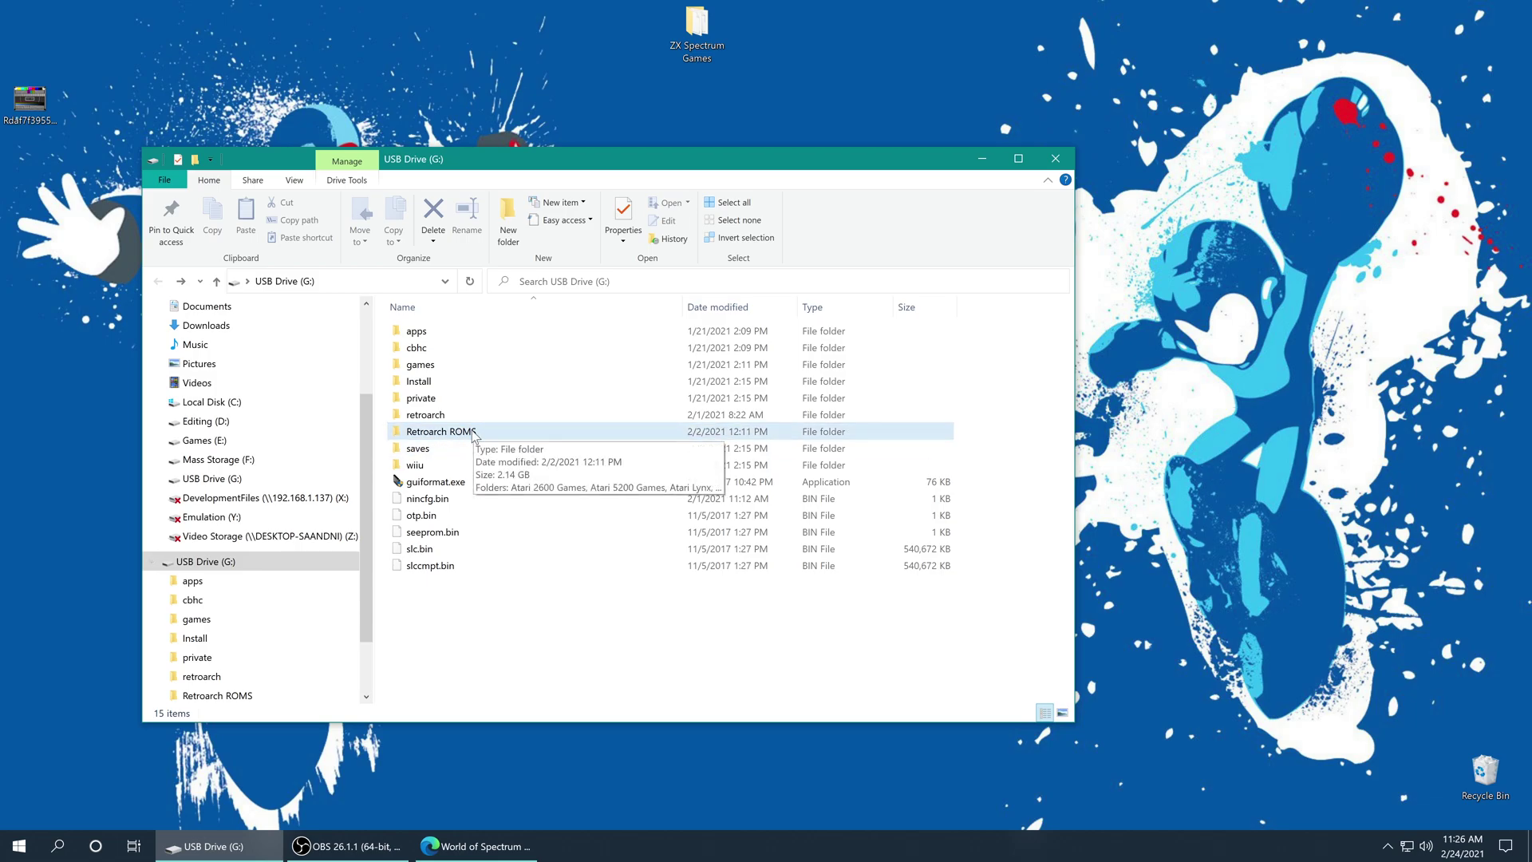
double_click(468, 434)
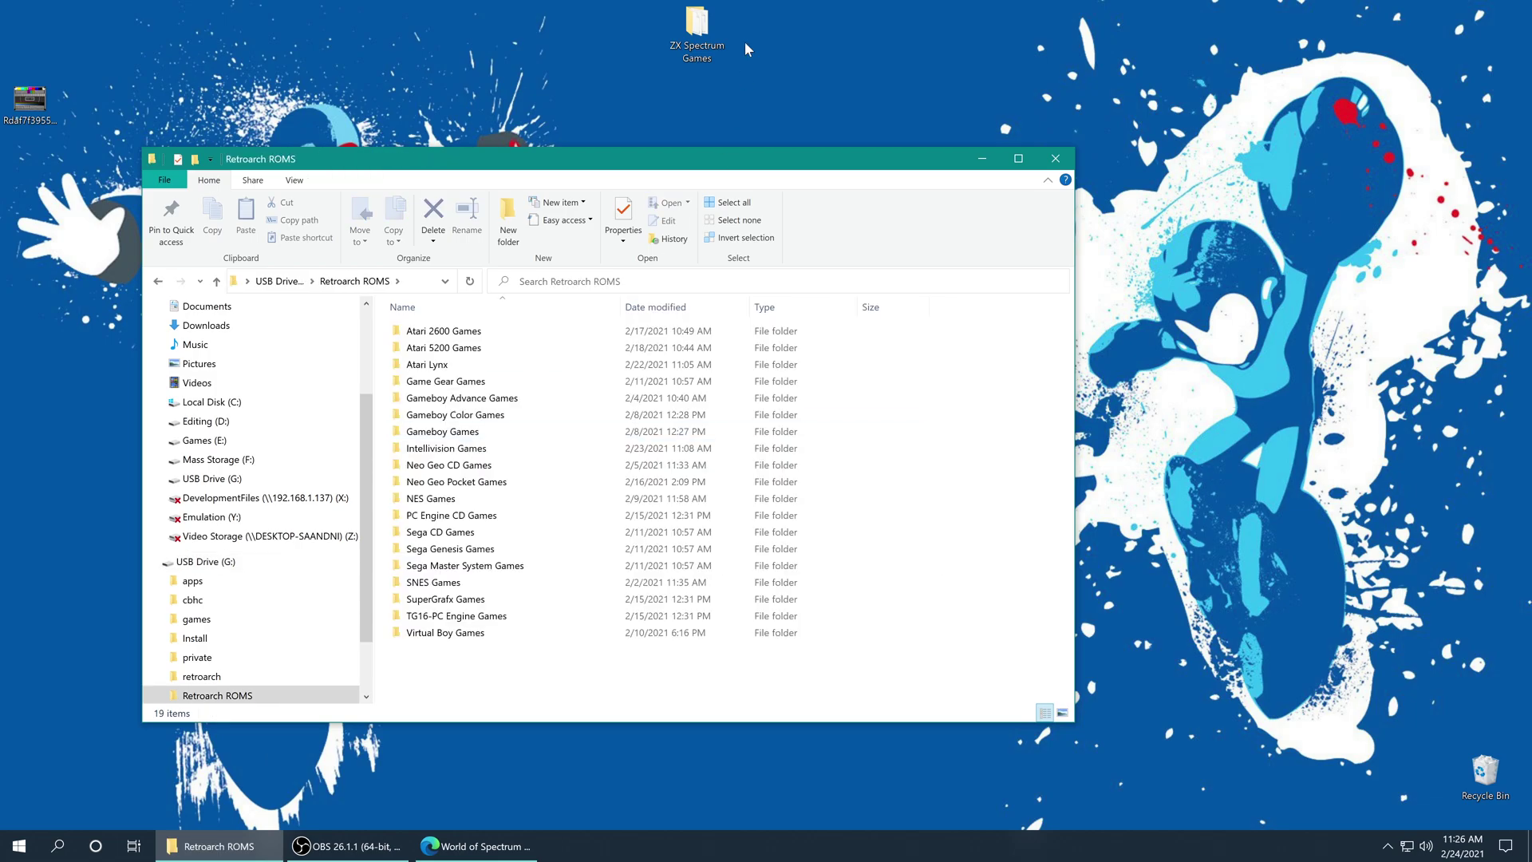
left_click_drag(696, 31, 472, 688)
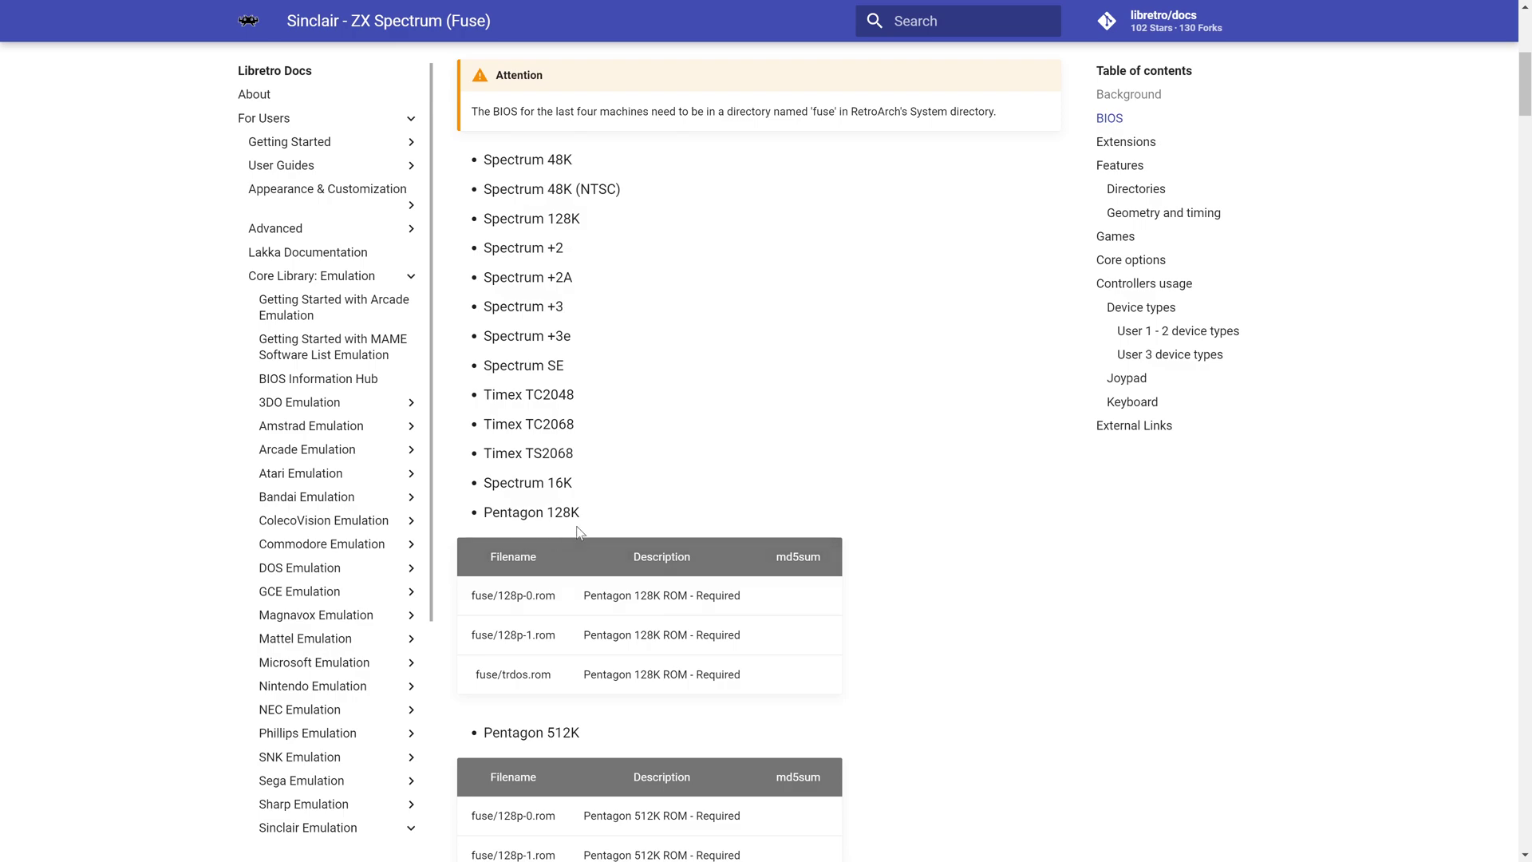
Review the BIOS files required for the Pentagon and Scorpion machines in the Libretro documentation for the Fuse core
scroll(844, 566, "down", 2)
scroll(945, 547, "down", 4)
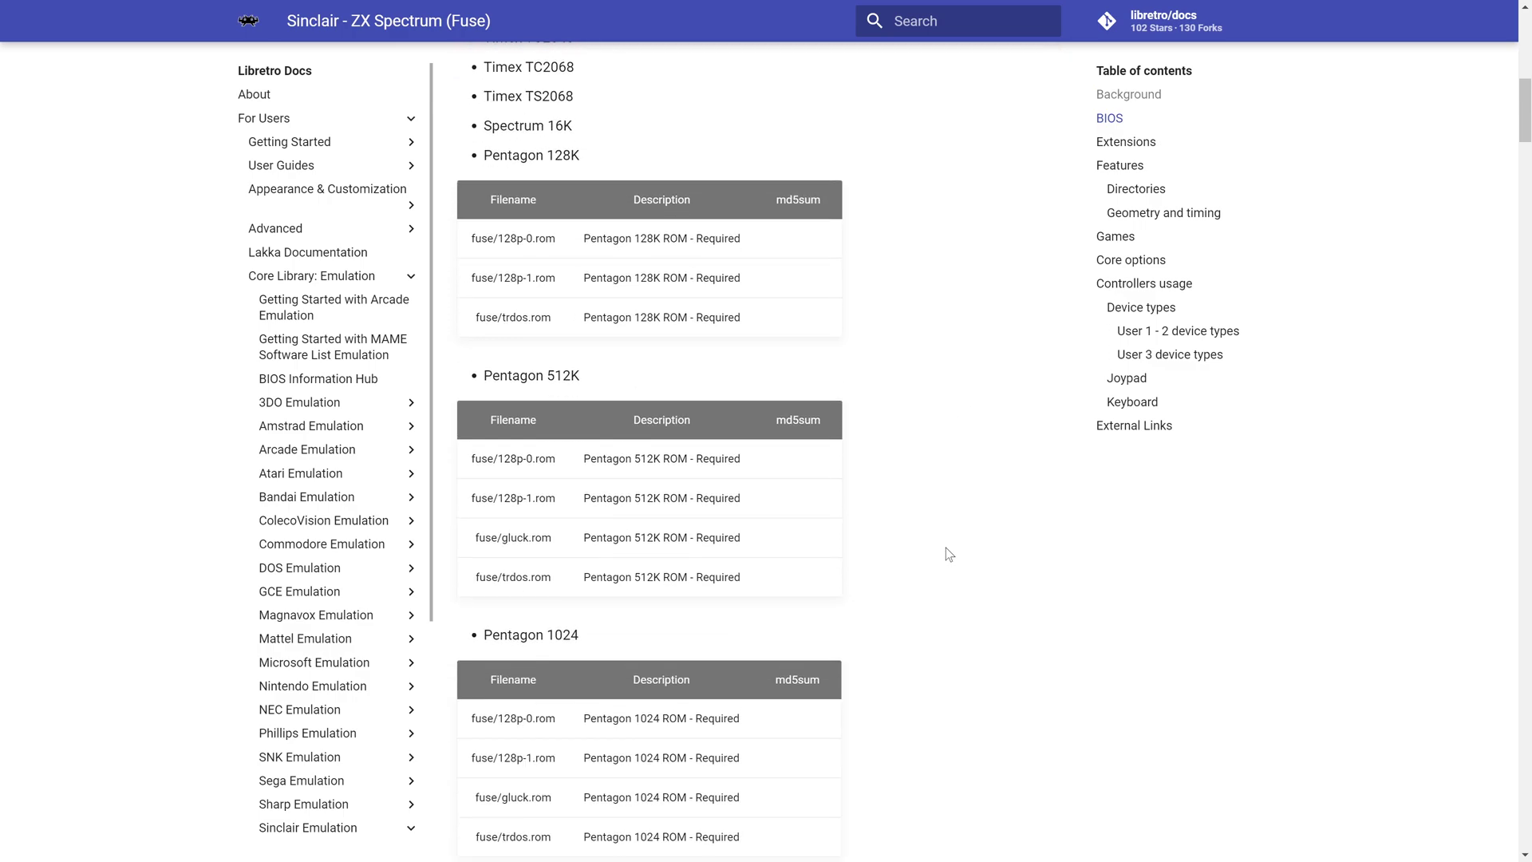
scroll(557, 626, "down", 6)
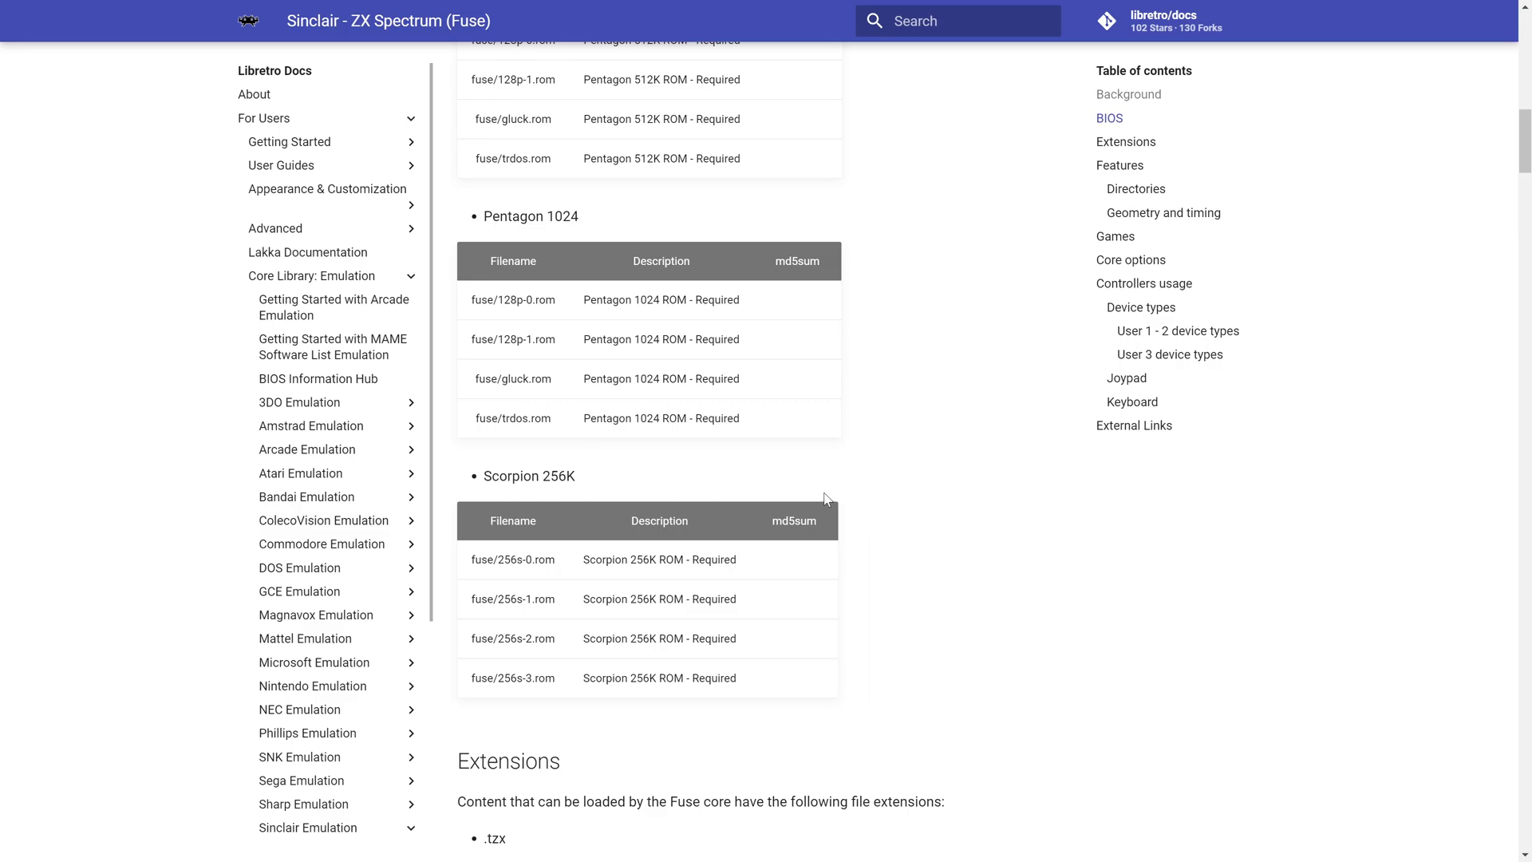
scroll(826, 499, "up", 6)
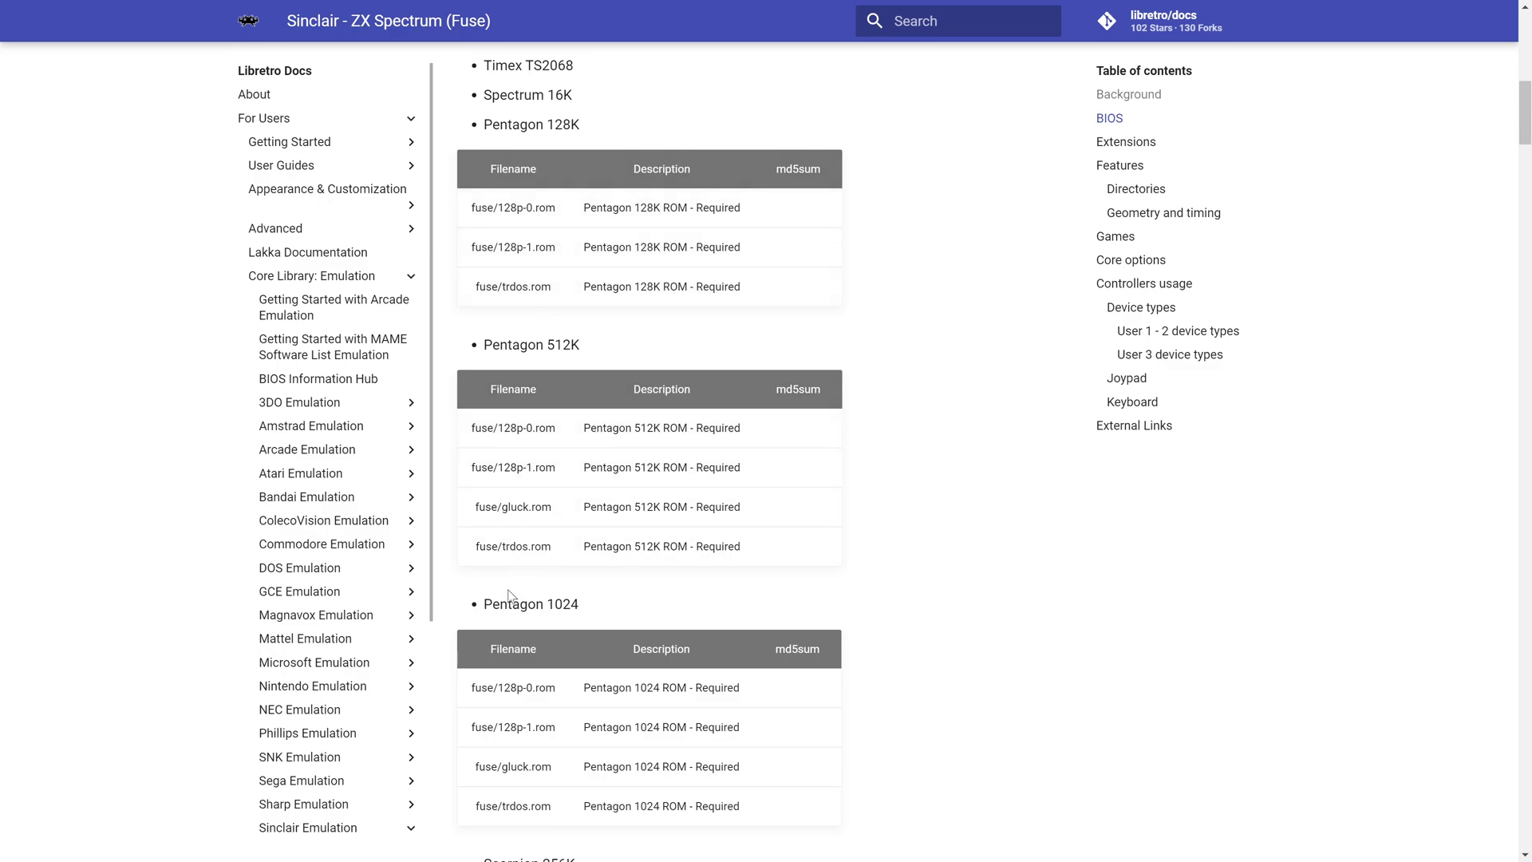
scroll(509, 595, "down", 4)
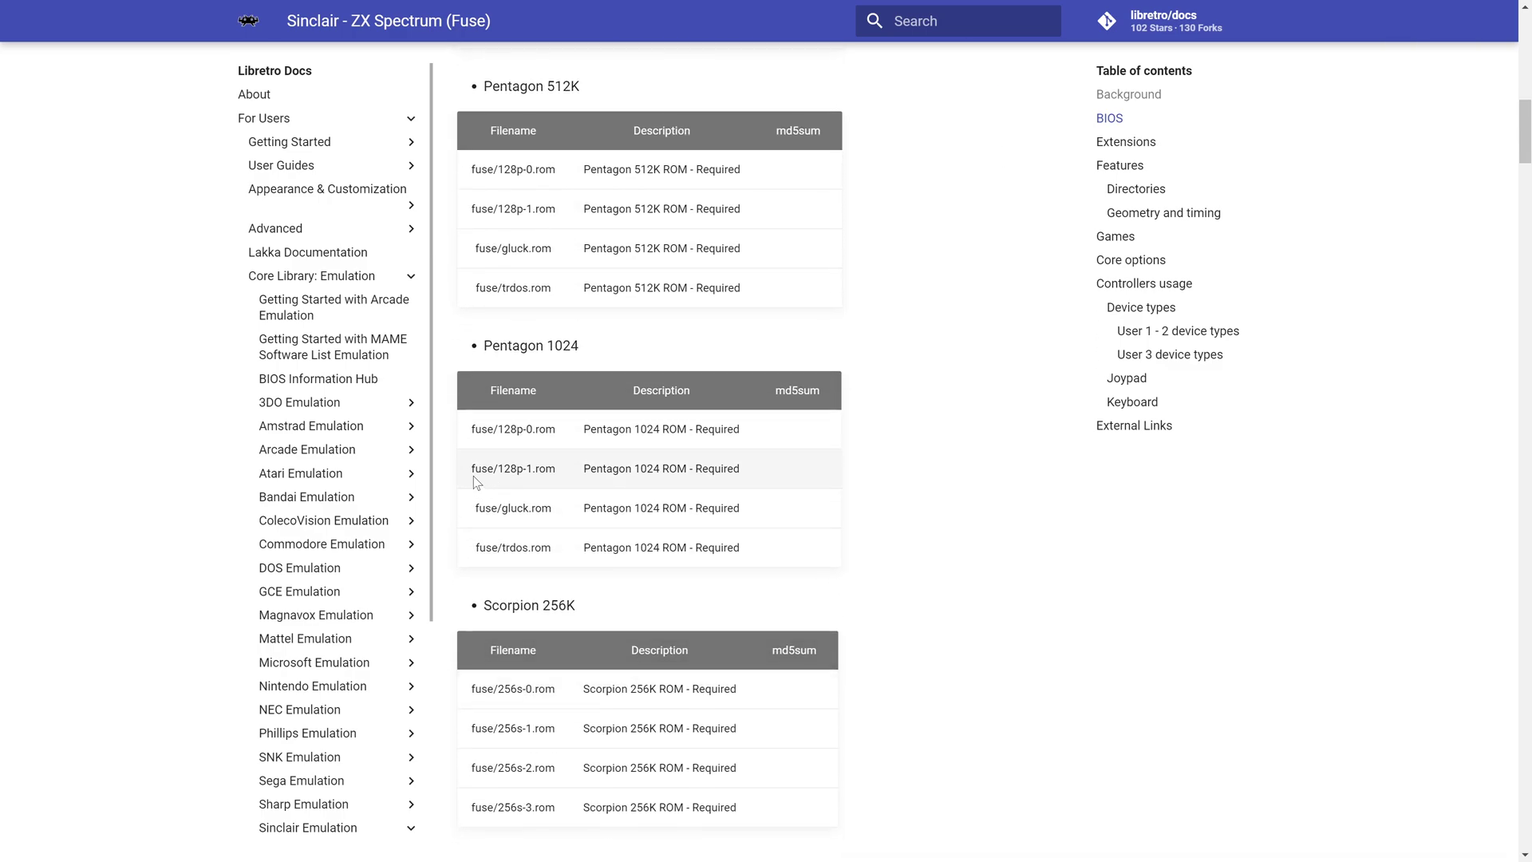
scroll(922, 436, "up", 4)
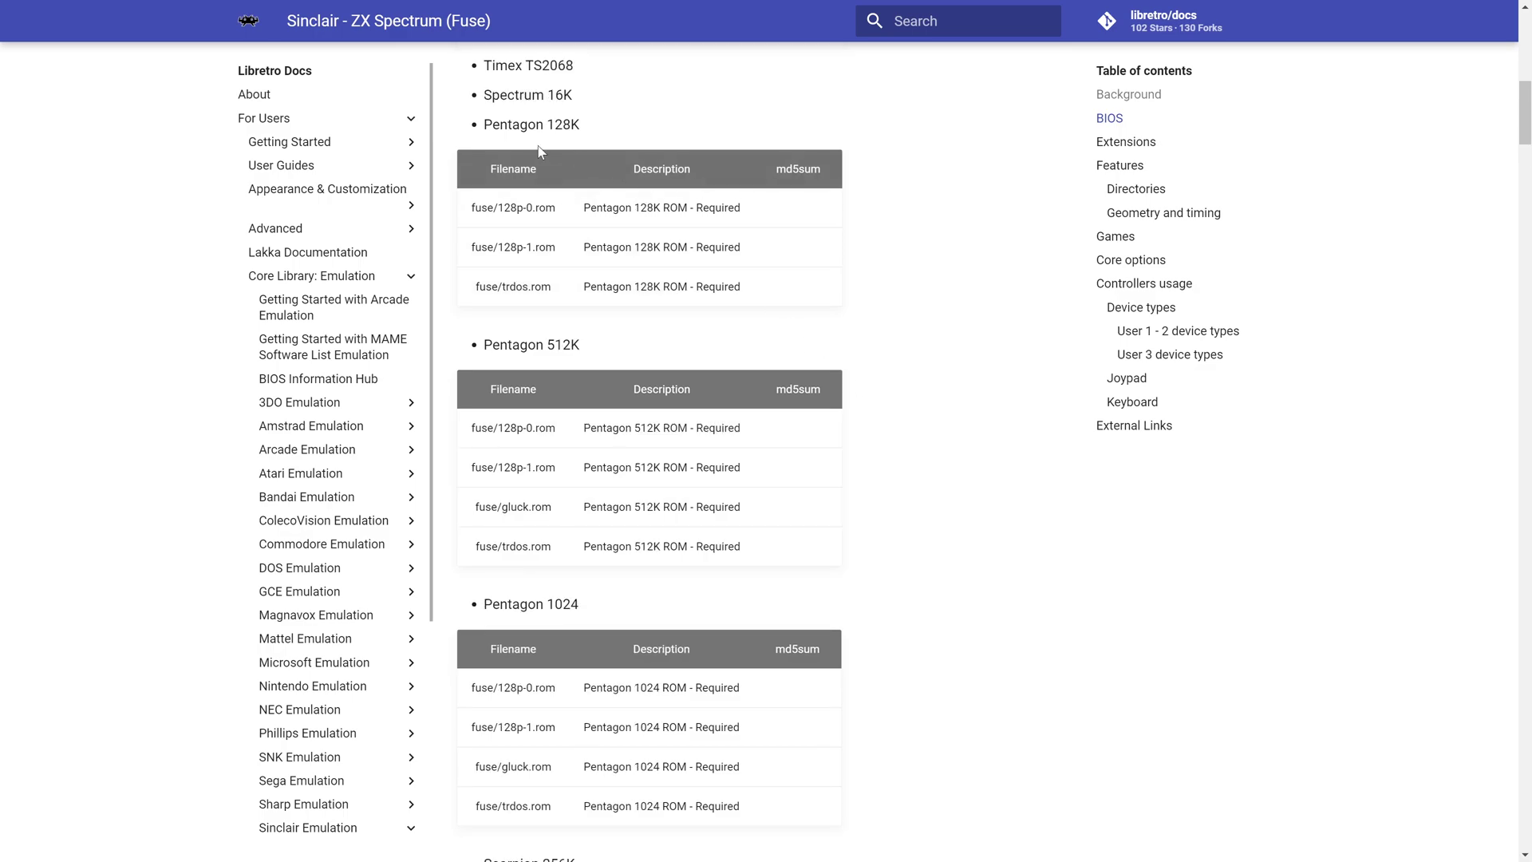
Switch to File Explorer, view the retroarch/cores/system folder on the USB drive where BIOS files belong, and close the window
key("alt+Tab")
left_click(216, 280)
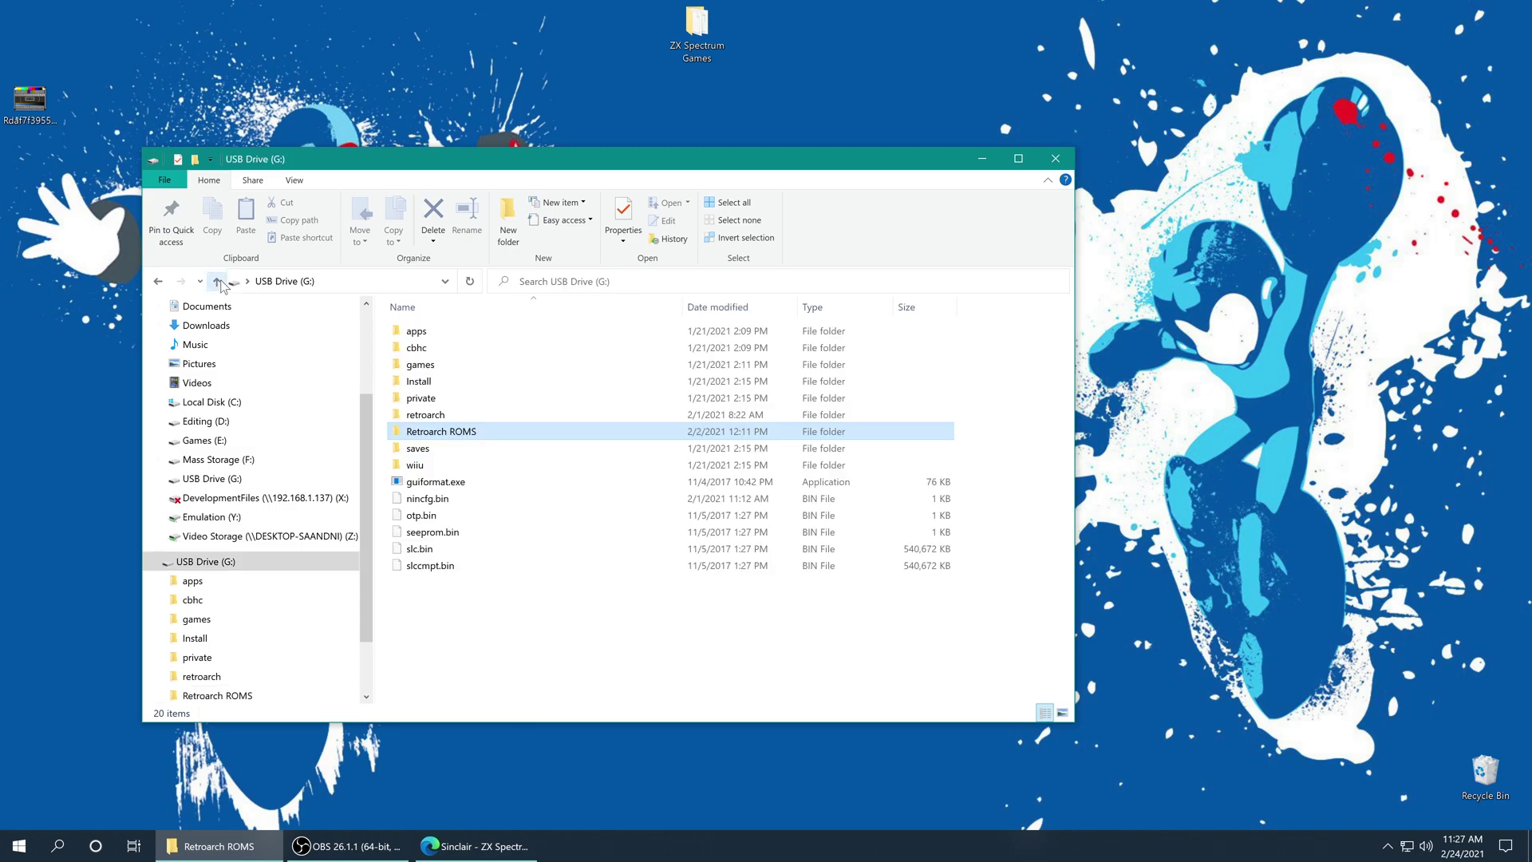
double_click(415, 417)
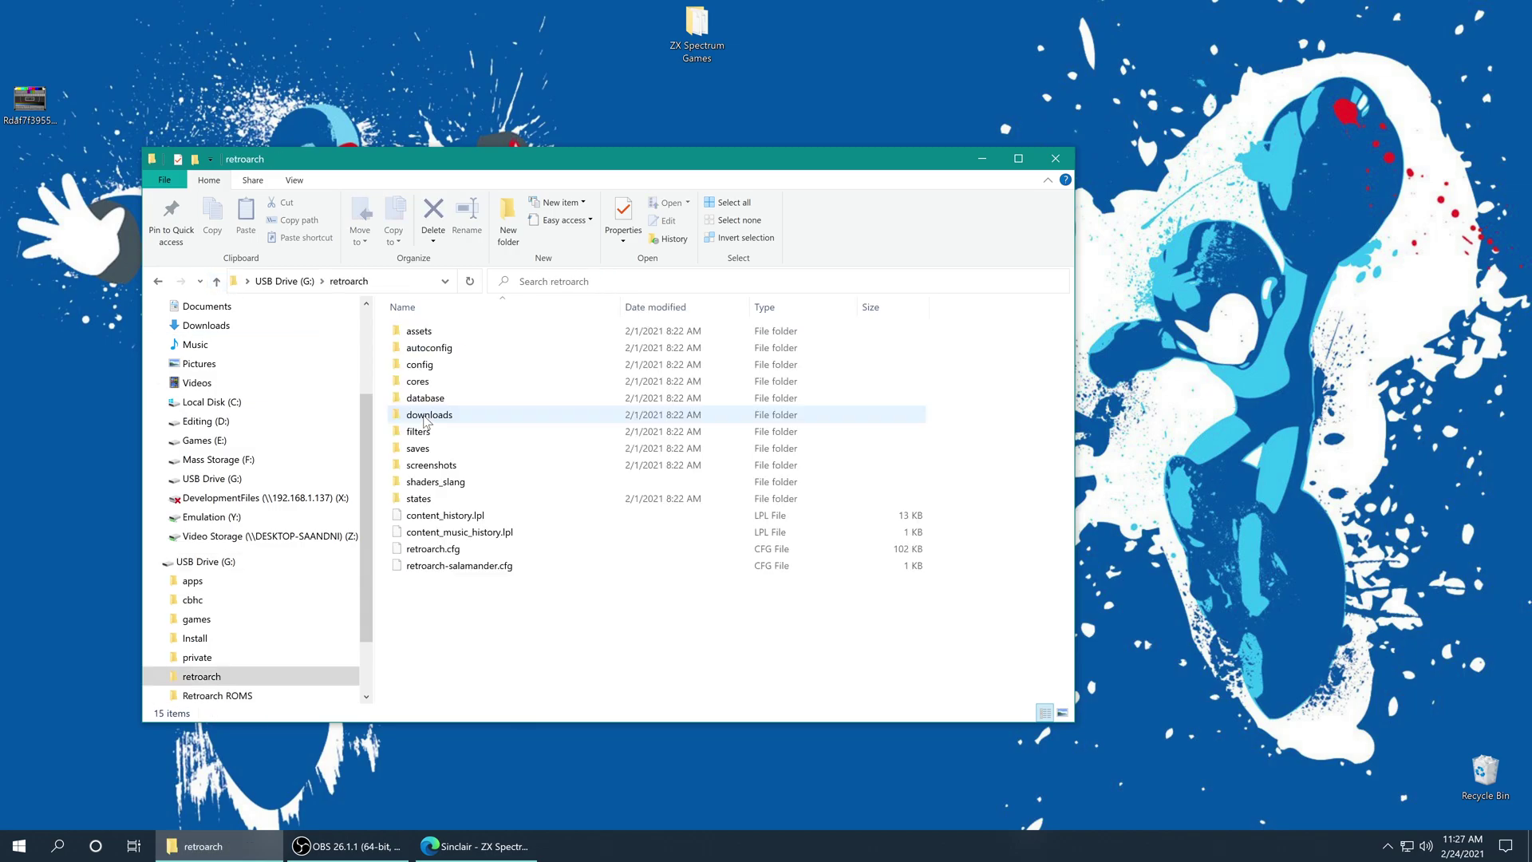
double_click(417, 381)
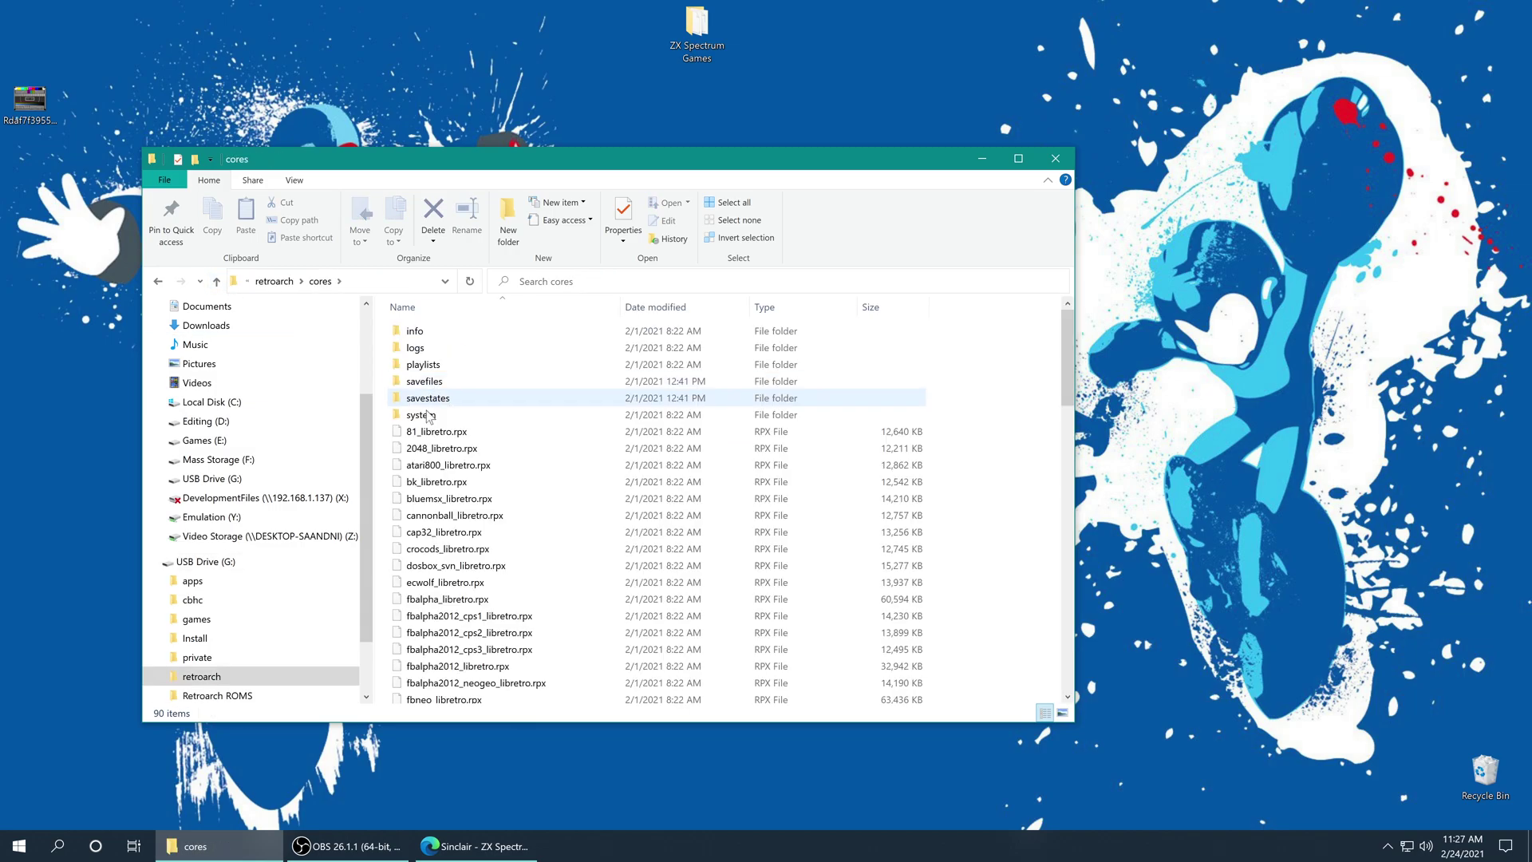
left_click(421, 416)
double_click(421, 416)
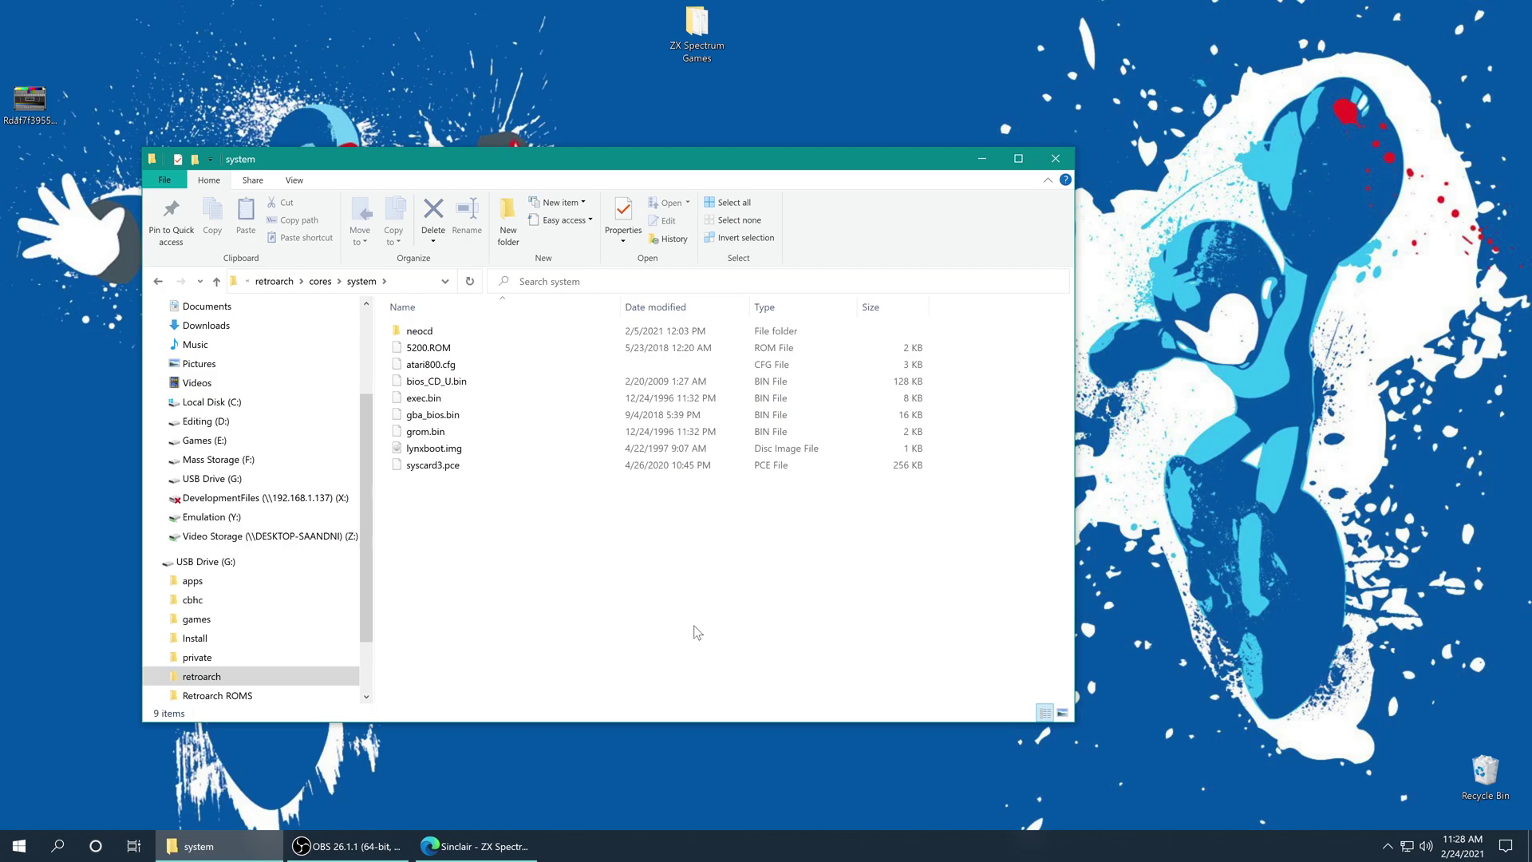
left_click(1056, 159)
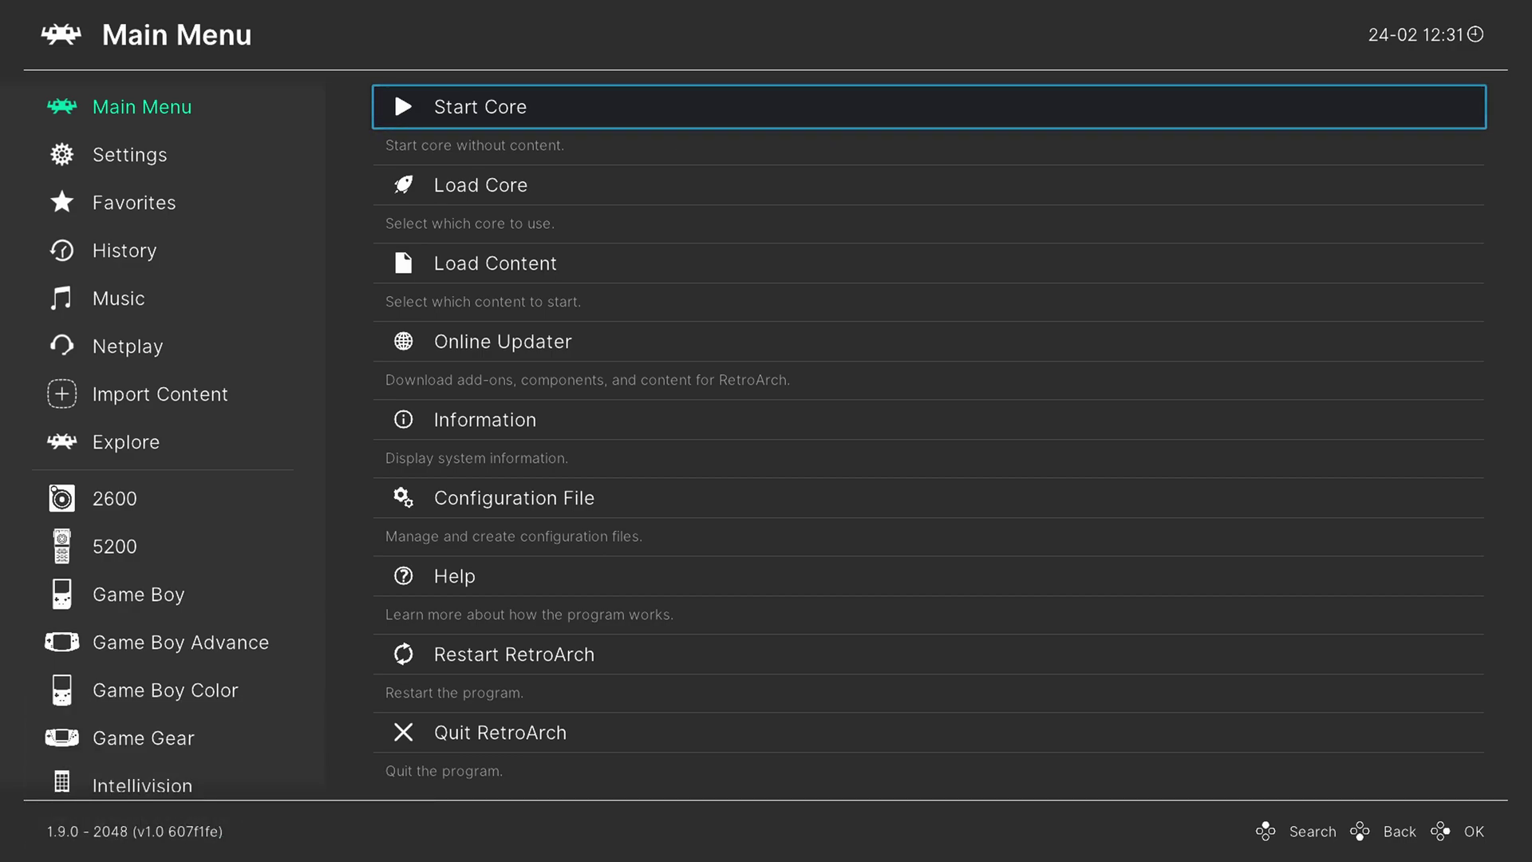
Switch to RetroArch and load the Sinclair ZX Spectrum core (Fuse)
left_click(929, 185)
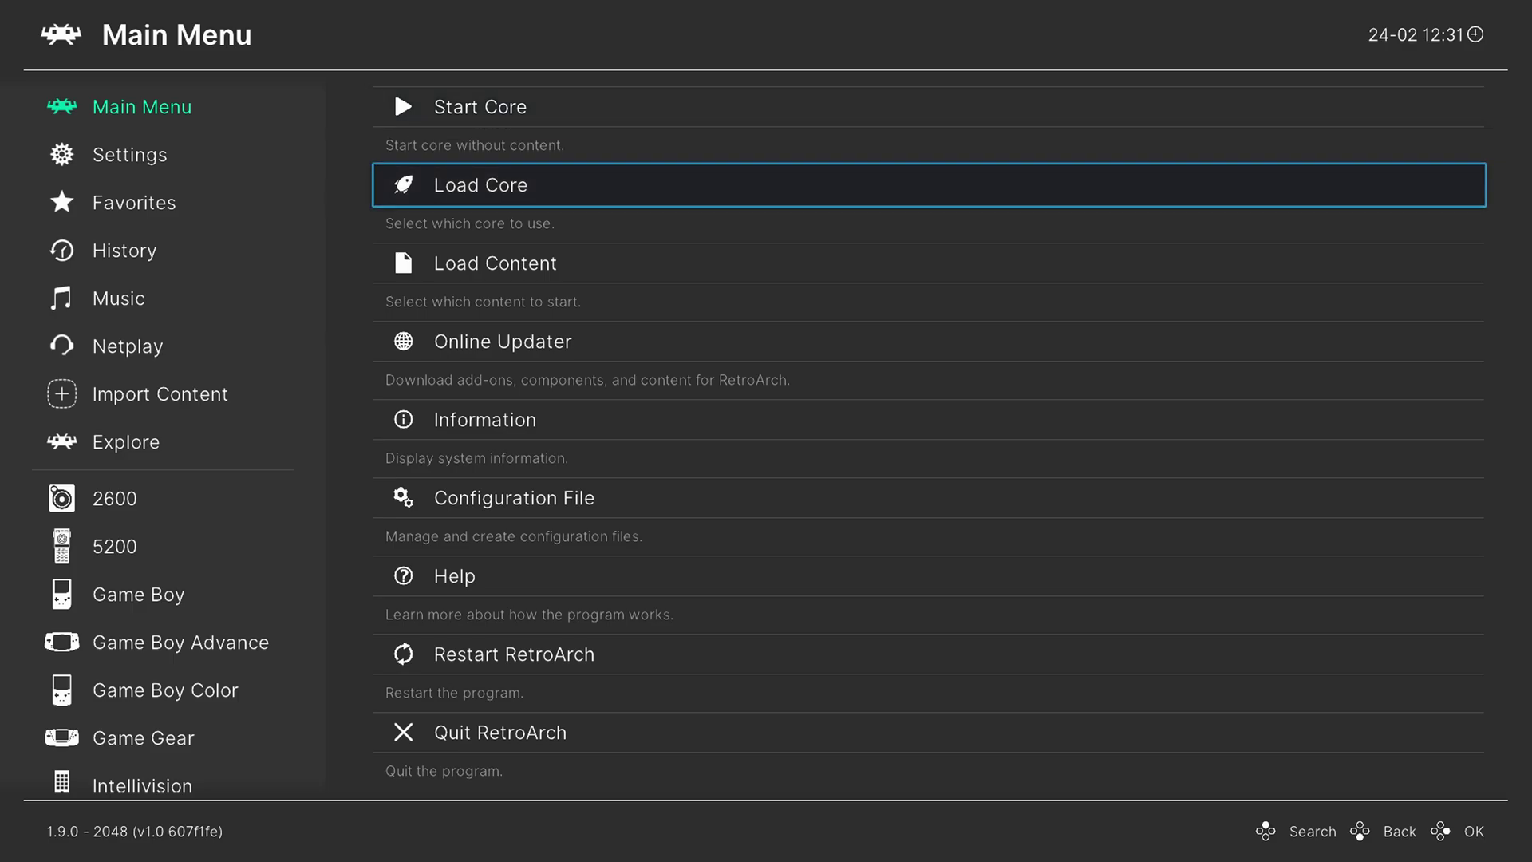
key("Return")
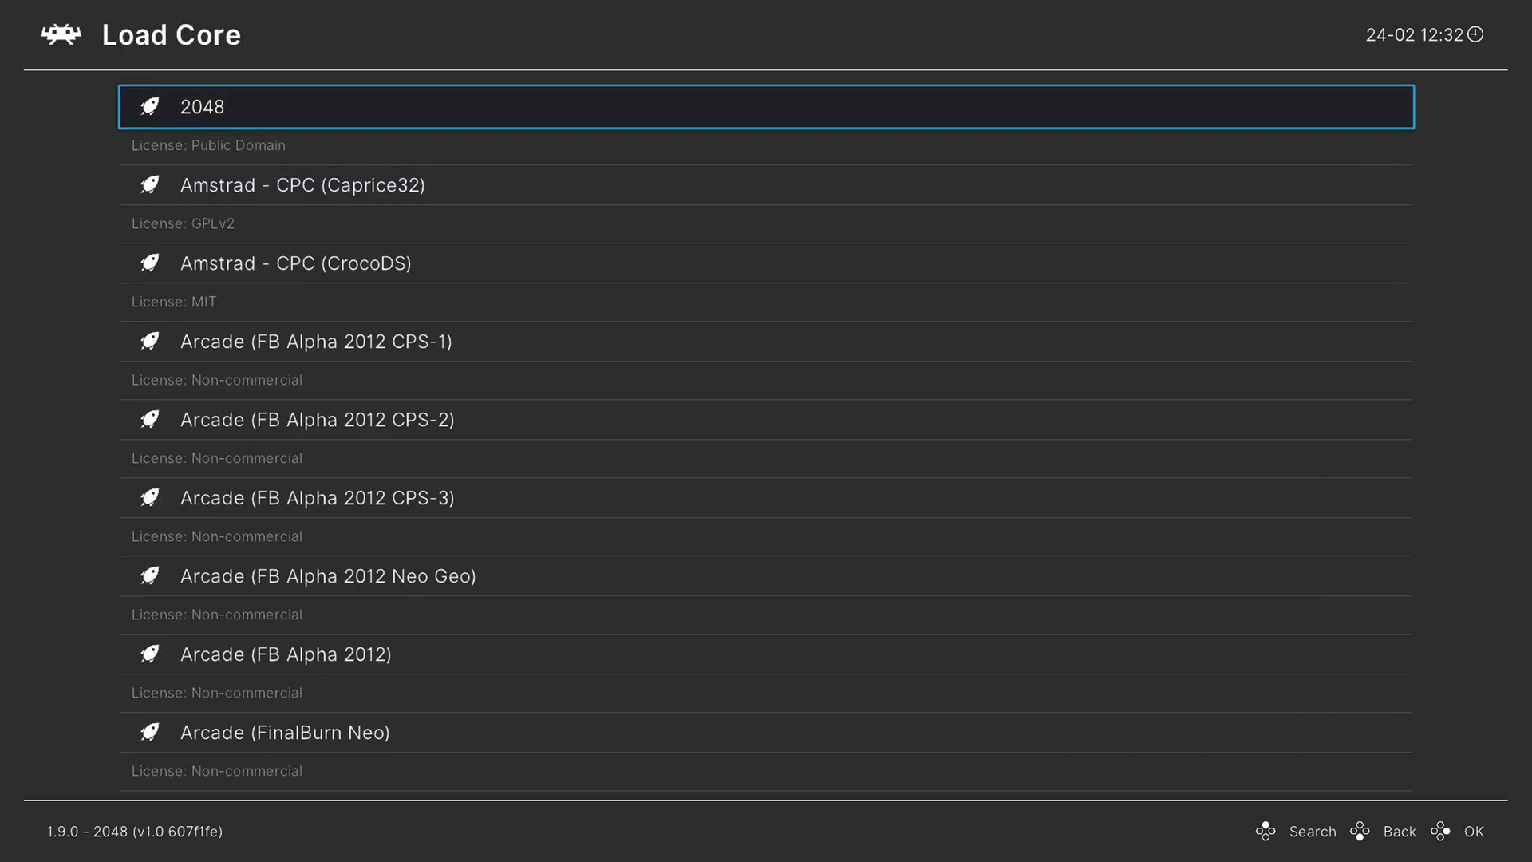
key("Up")
key("Up")
key("Up")
key("Up")
key("Up")
key("Up")
key("Up")
key("Up")
key("Up")
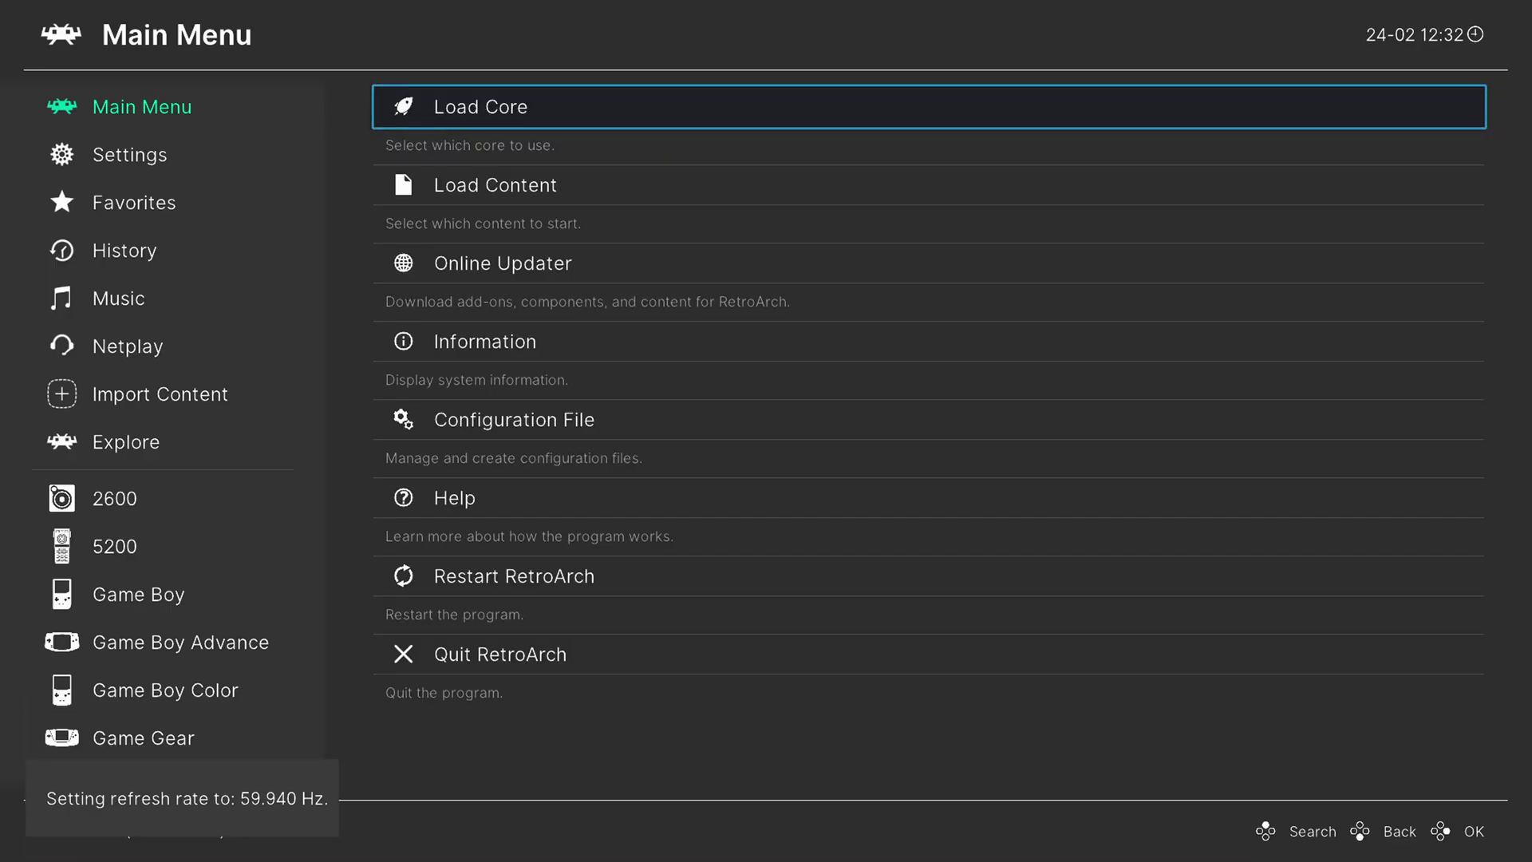
Browse the loadable content on sd:/ to the ZX Spectrum Games folder inside Retroarch ROMS
key("Down")
key("Return")
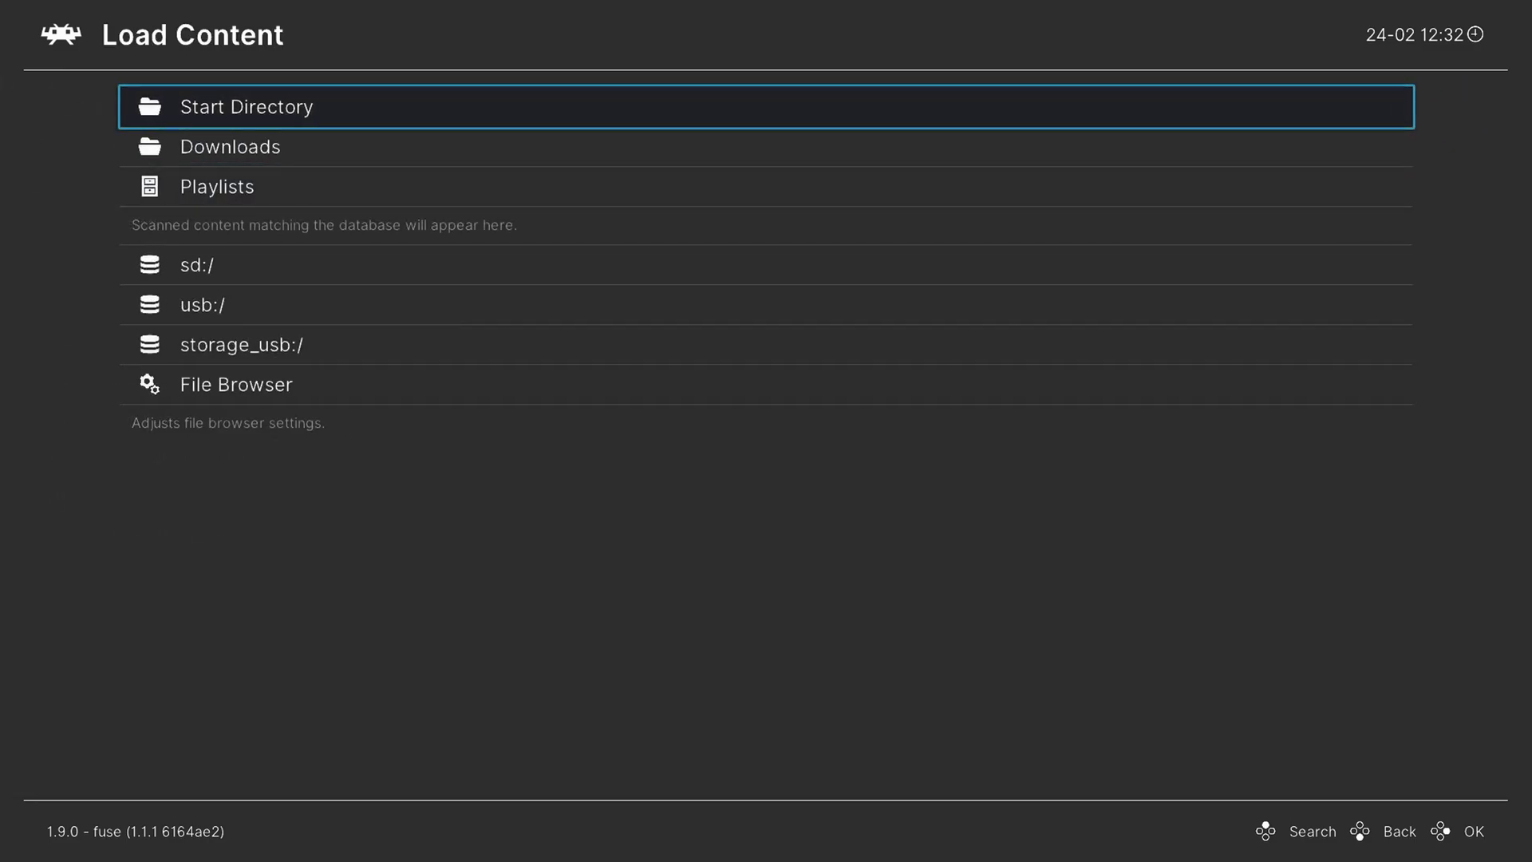
key("Down")
key("Down")
key("Down")
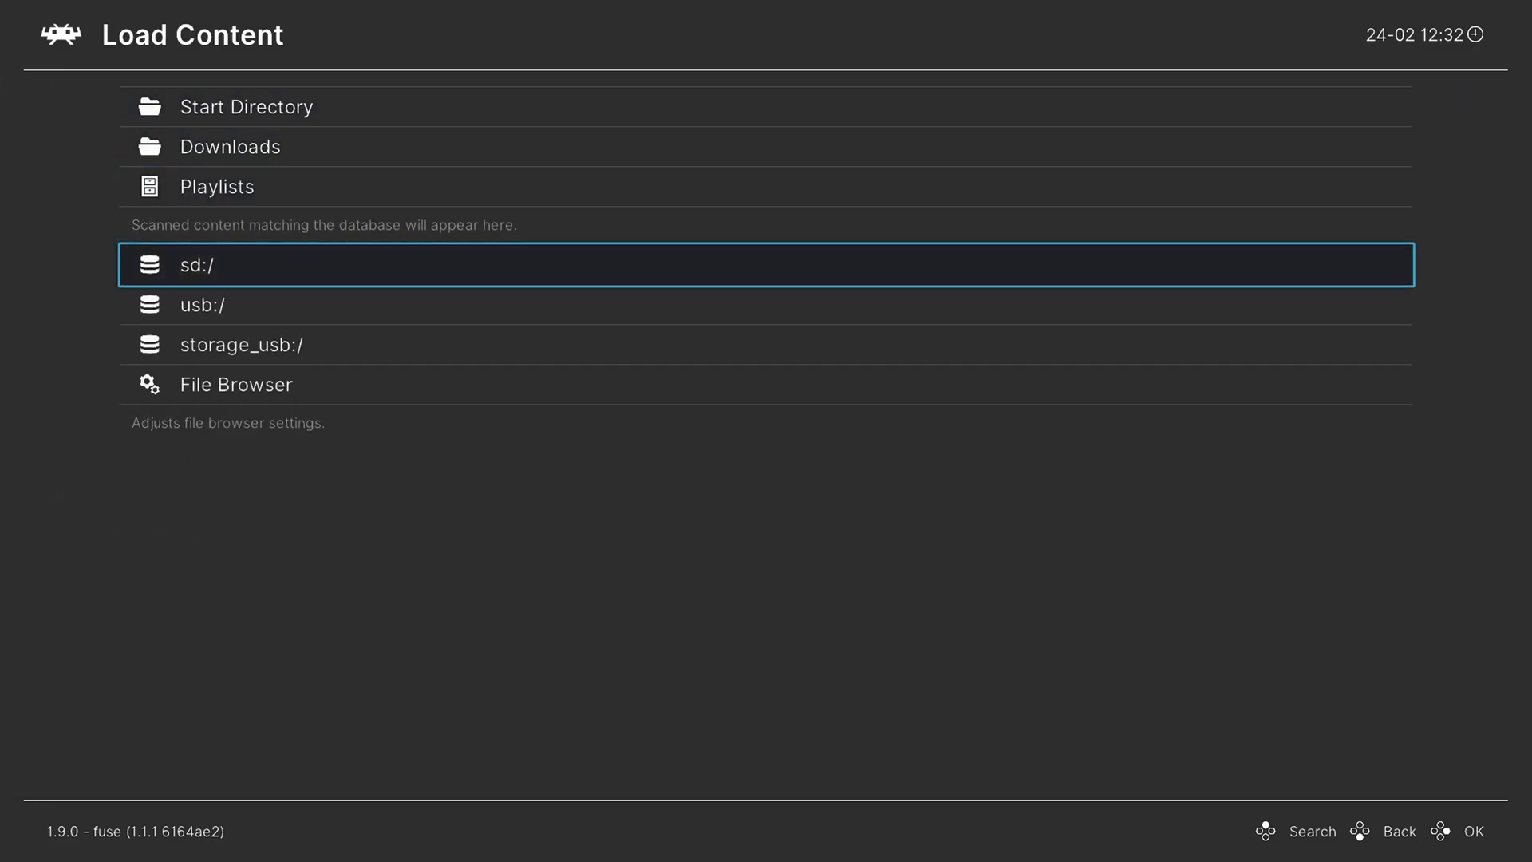
key("Return")
key("Down")
key("Down")
key("Down")
key("Down")
key("Down")
key("Down")
key("Down")
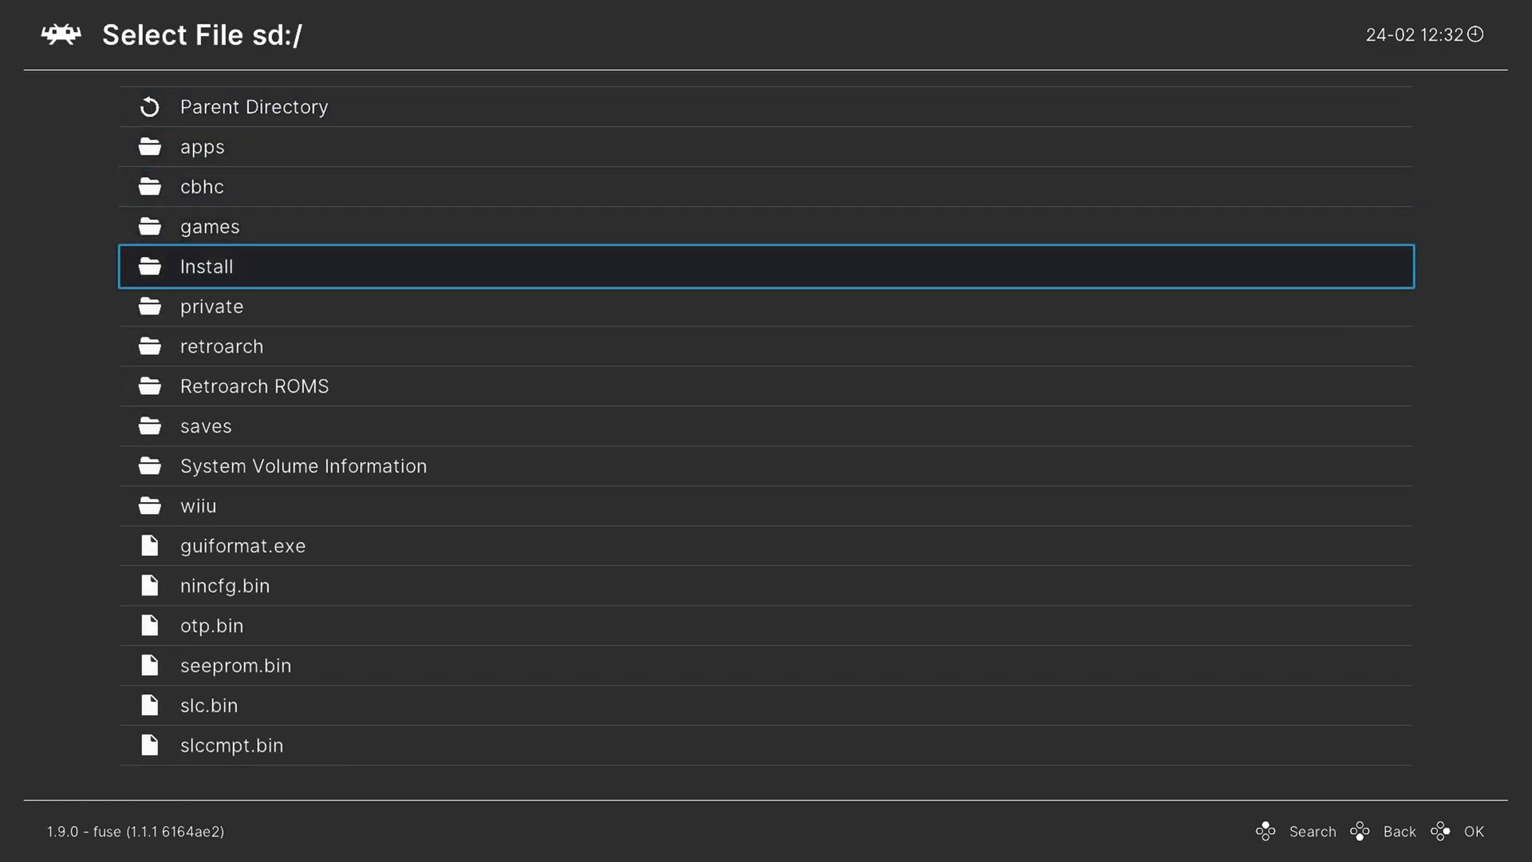
key("Return")
key("Up")
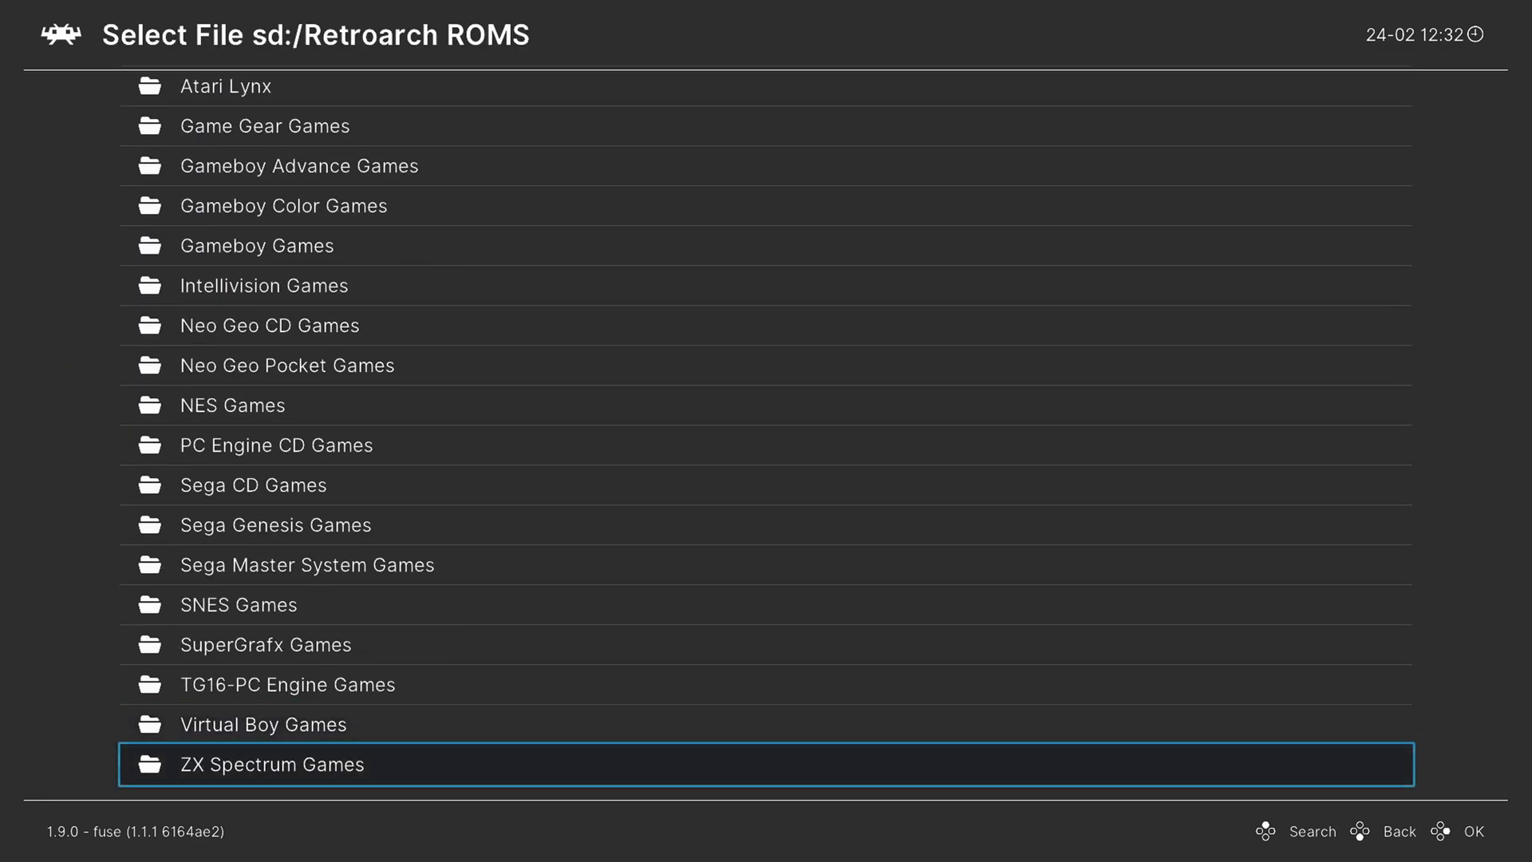
key("Return")
Look through the game files in the ZX Spectrum Games folder and return to the Main Menu without loading any
key("Down")
key("Down")
key("Down")
key("Down")
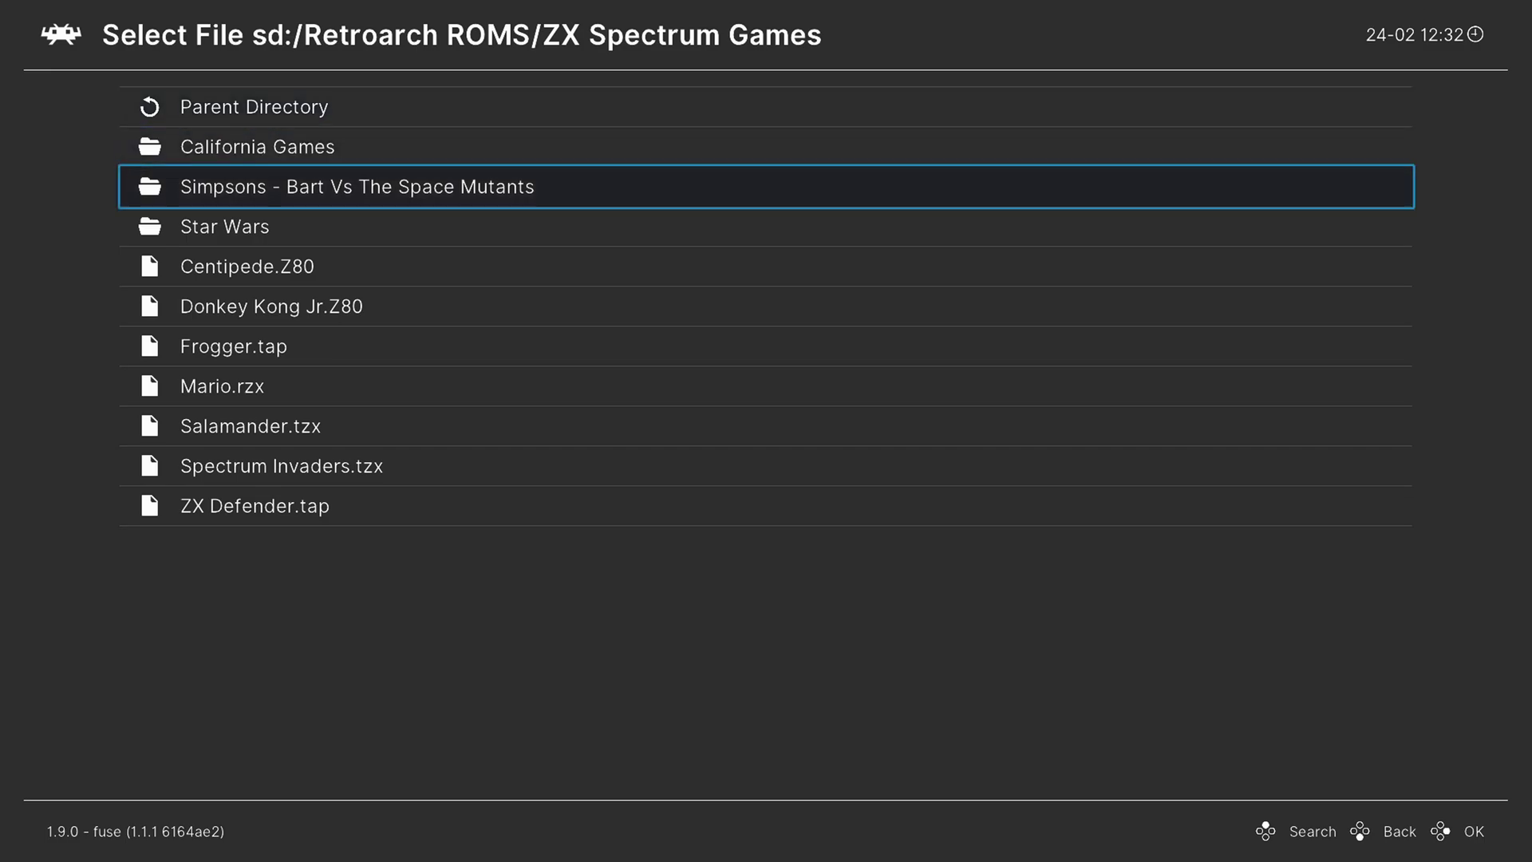
key("Down")
key("Down")
key("Down")
key("Down")
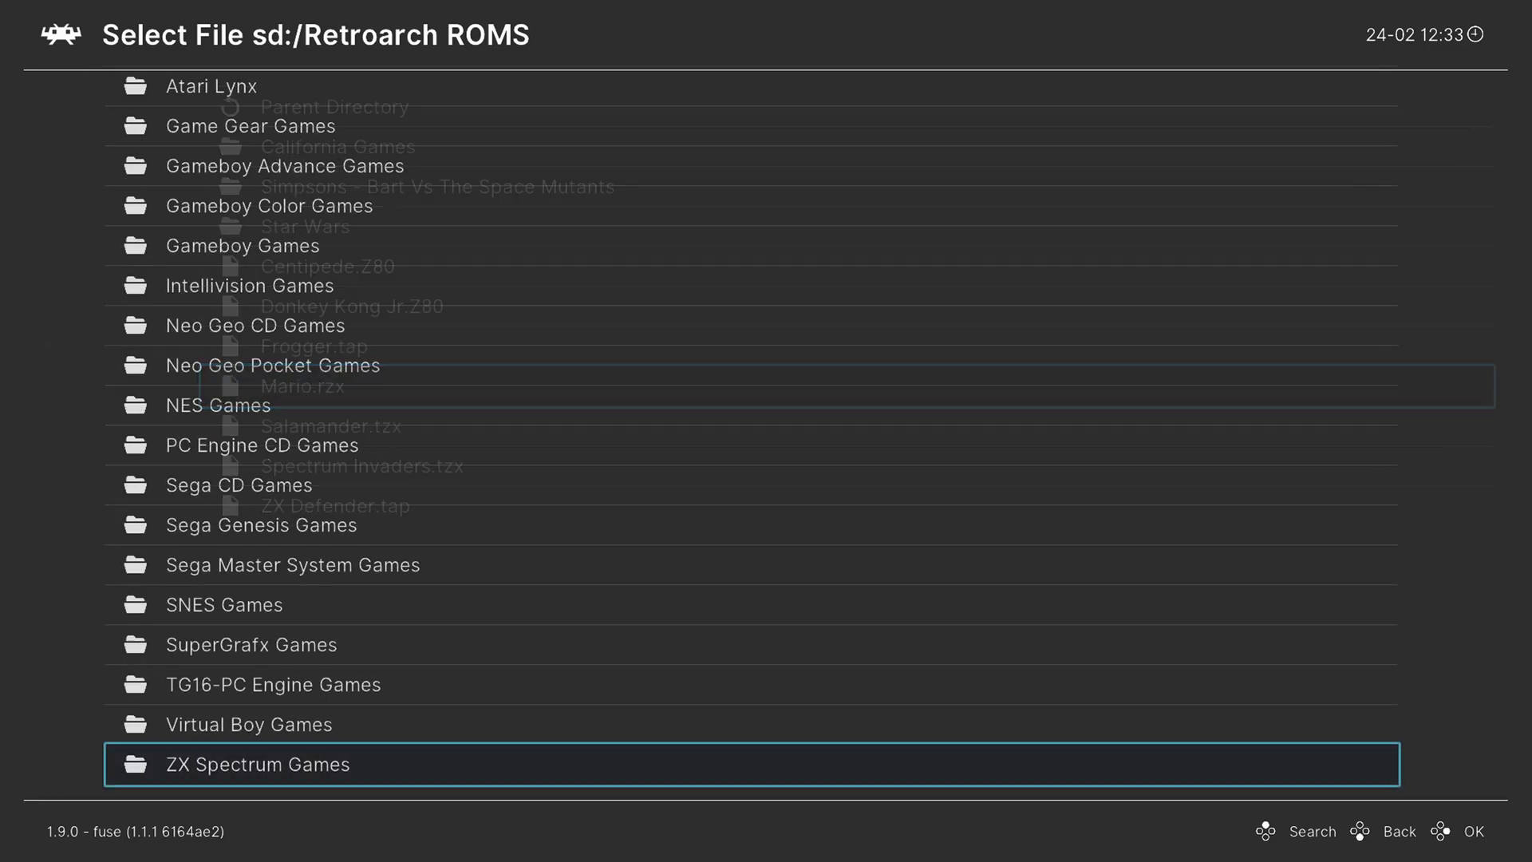
key("BackSpace")
key("BackSpace")
key("BackSpace")
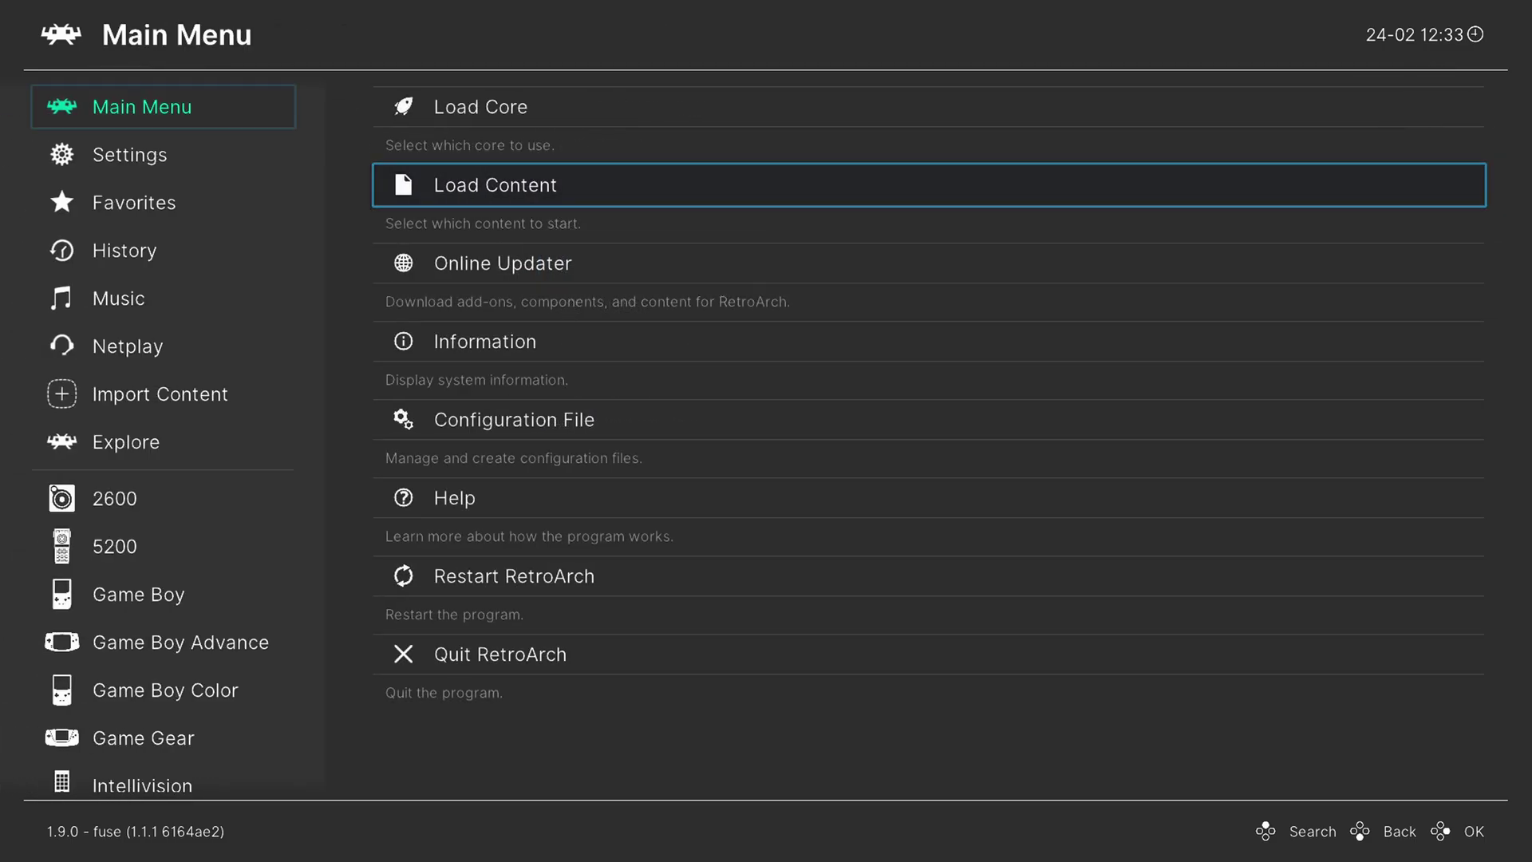
Open the Manual Scan settings for importing content
key("Left")
key("Down")
key("Down")
key("Down")
key("Down")
key("Down")
key("Down")
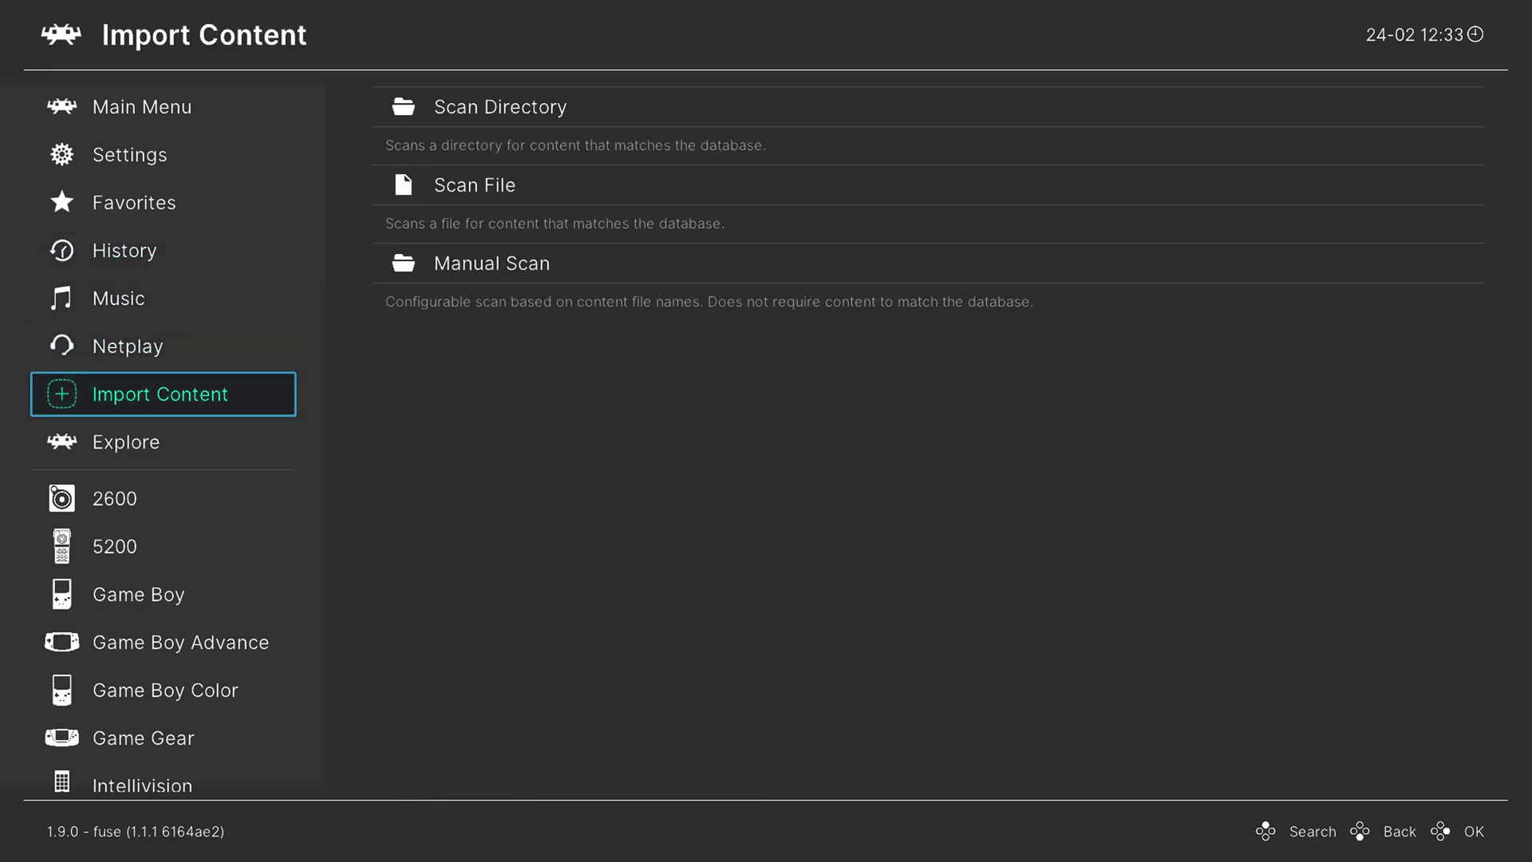
key("Right")
key("Down")
key("Down")
key("Return")
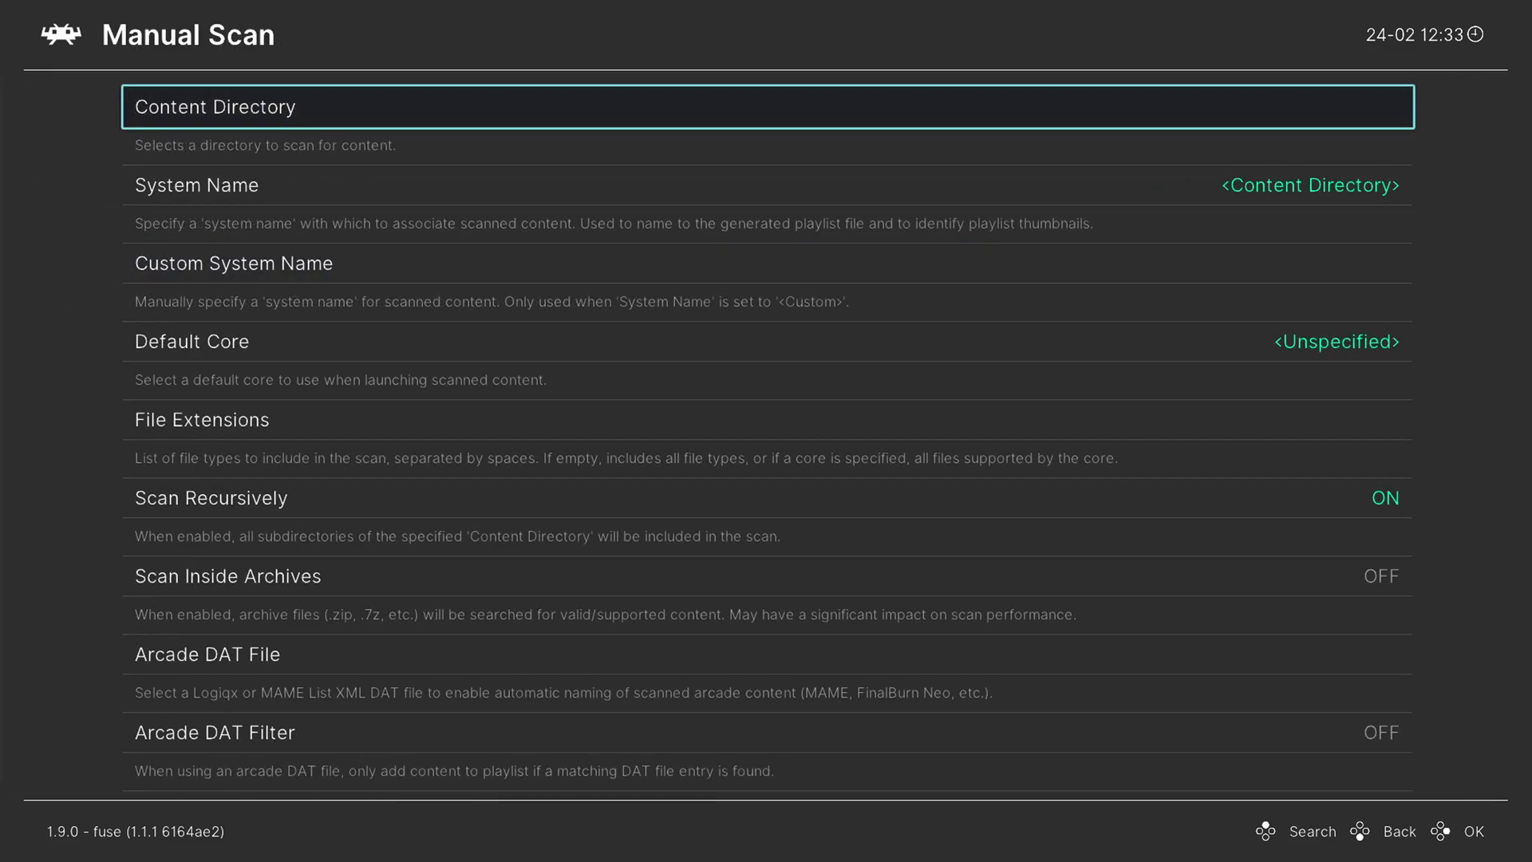
Set the scan's content directory to sd:/Retroarch ROMS/ZX Spectrum Games
key("Return")
key("Down")
key("Up")
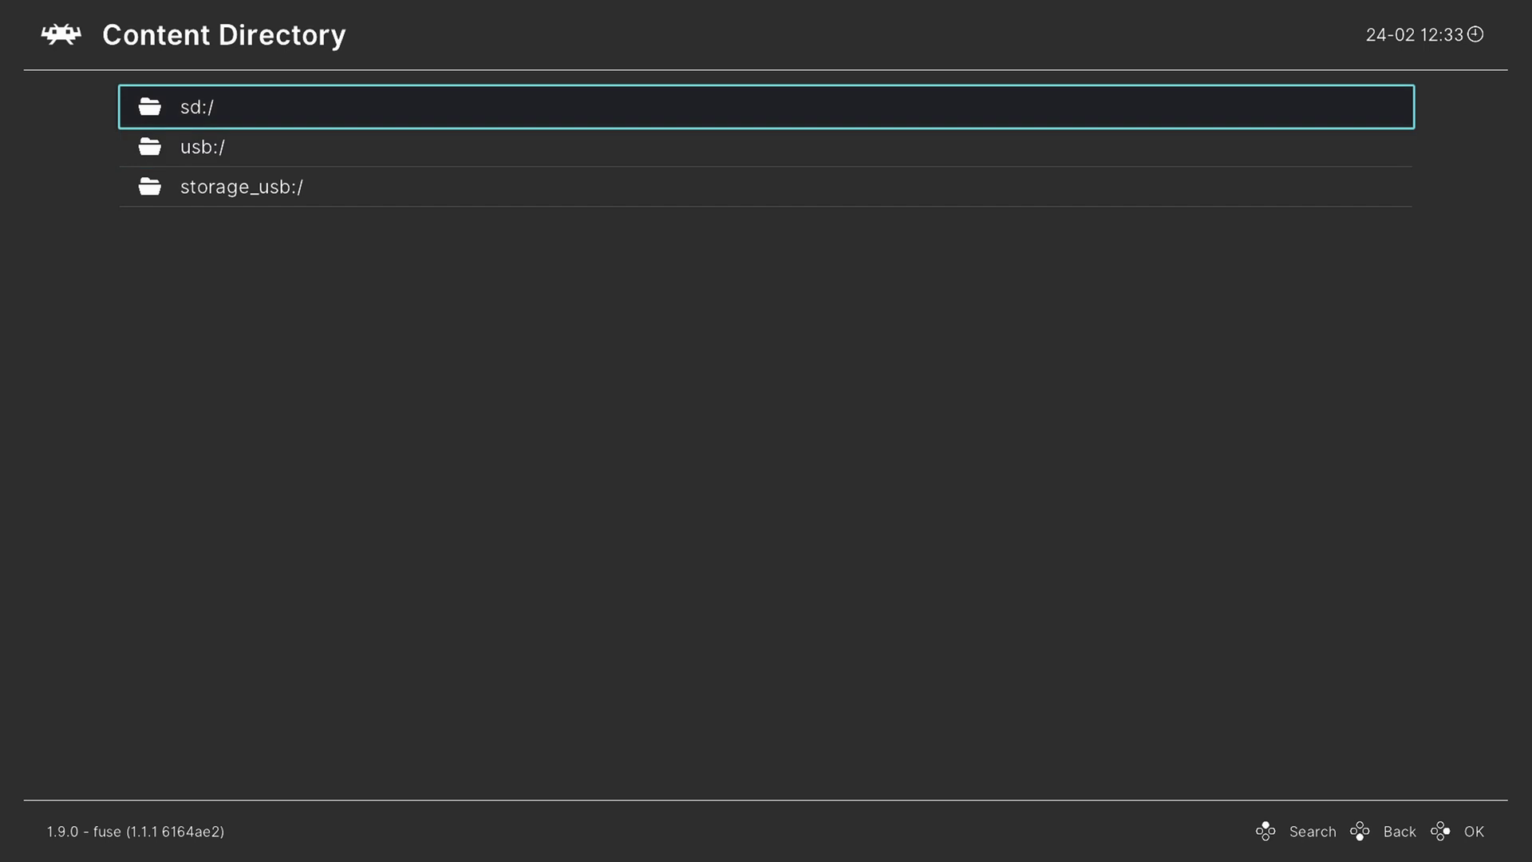
key("Return")
key("Down")
key("Down")
key("Down")
key("Down")
key("Down")
key("Down")
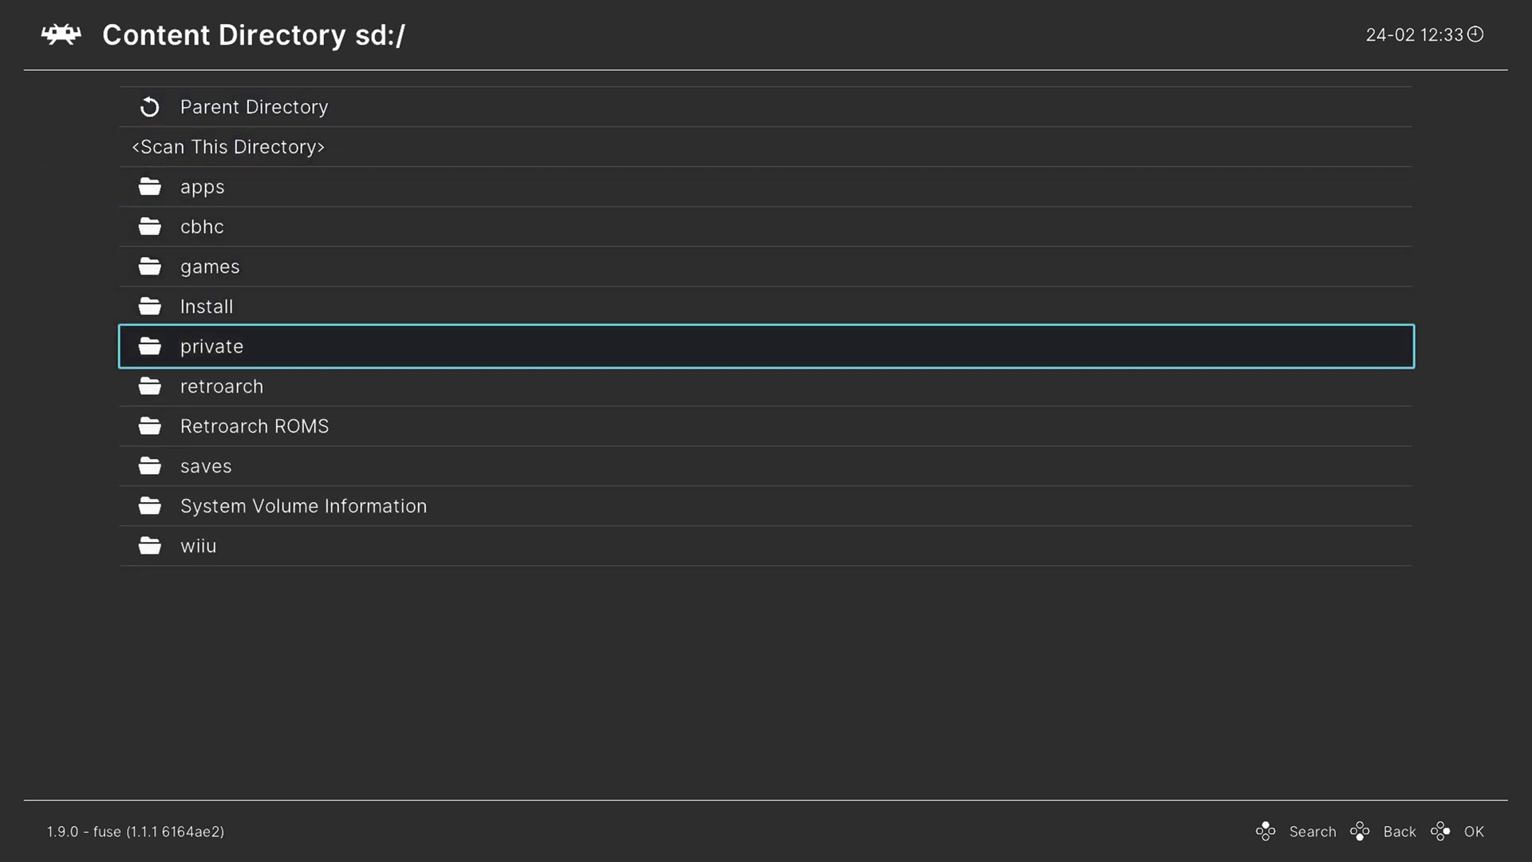
key("Down")
key("Down")
key("Return")
key("Up")
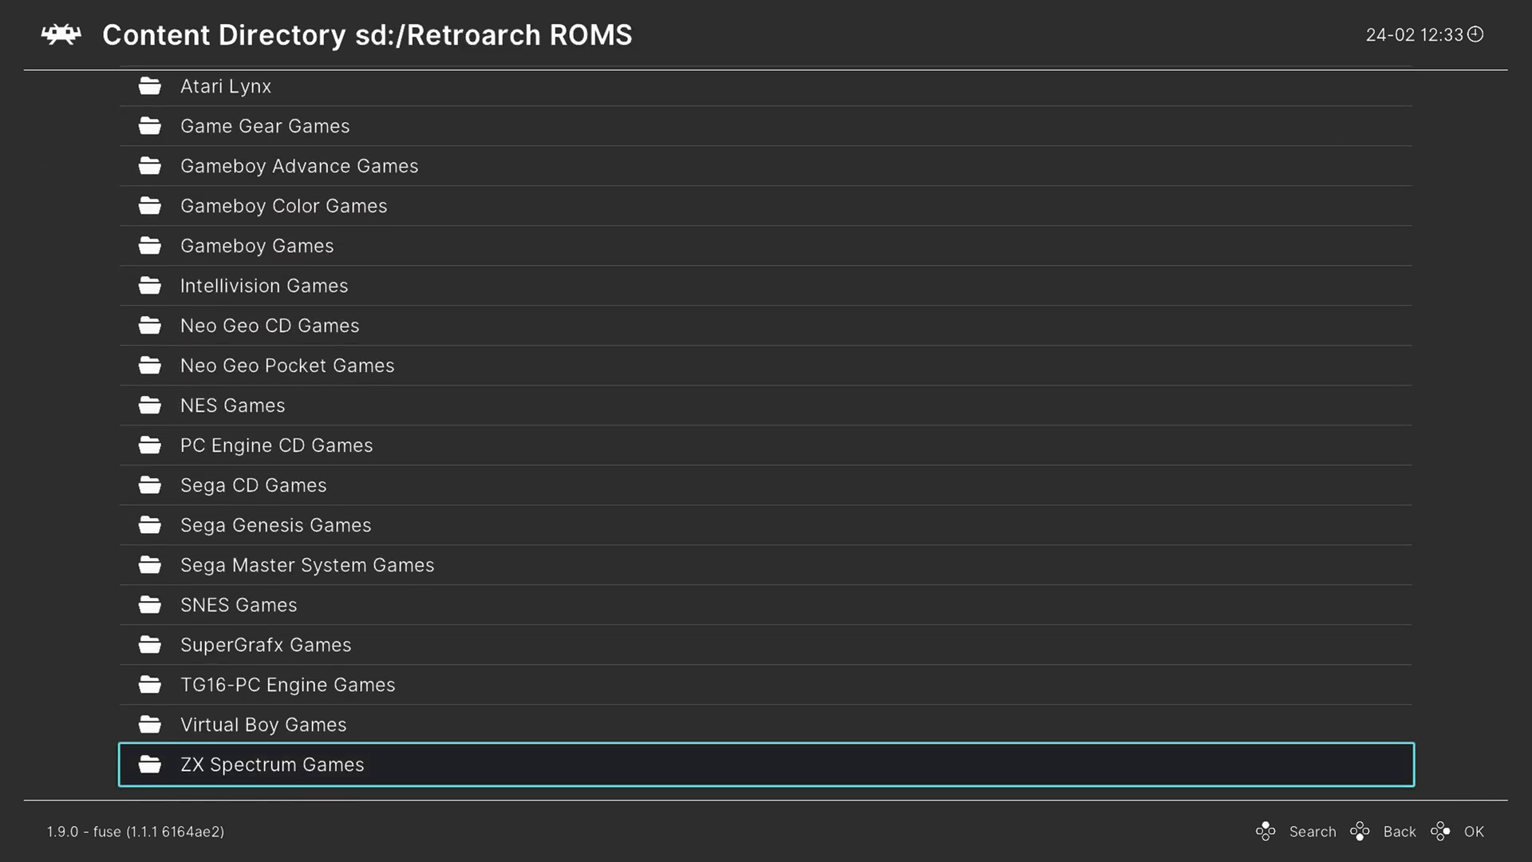
key("Return")
key("Down")
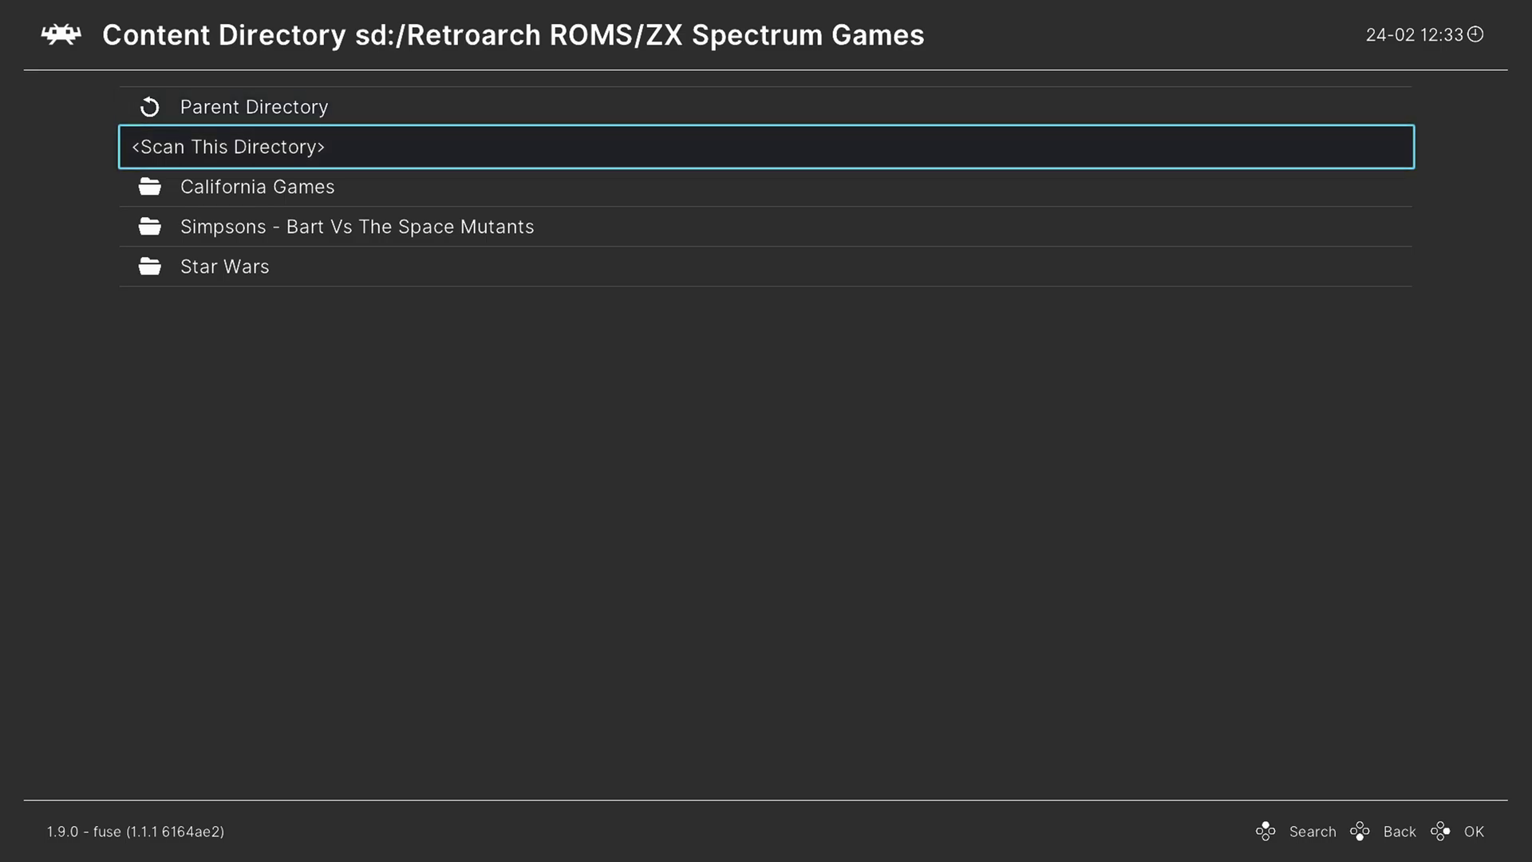
key("Return")
Set the scan's system name to Sinclair - ZX Spectrum
key("Down")
key("Return")
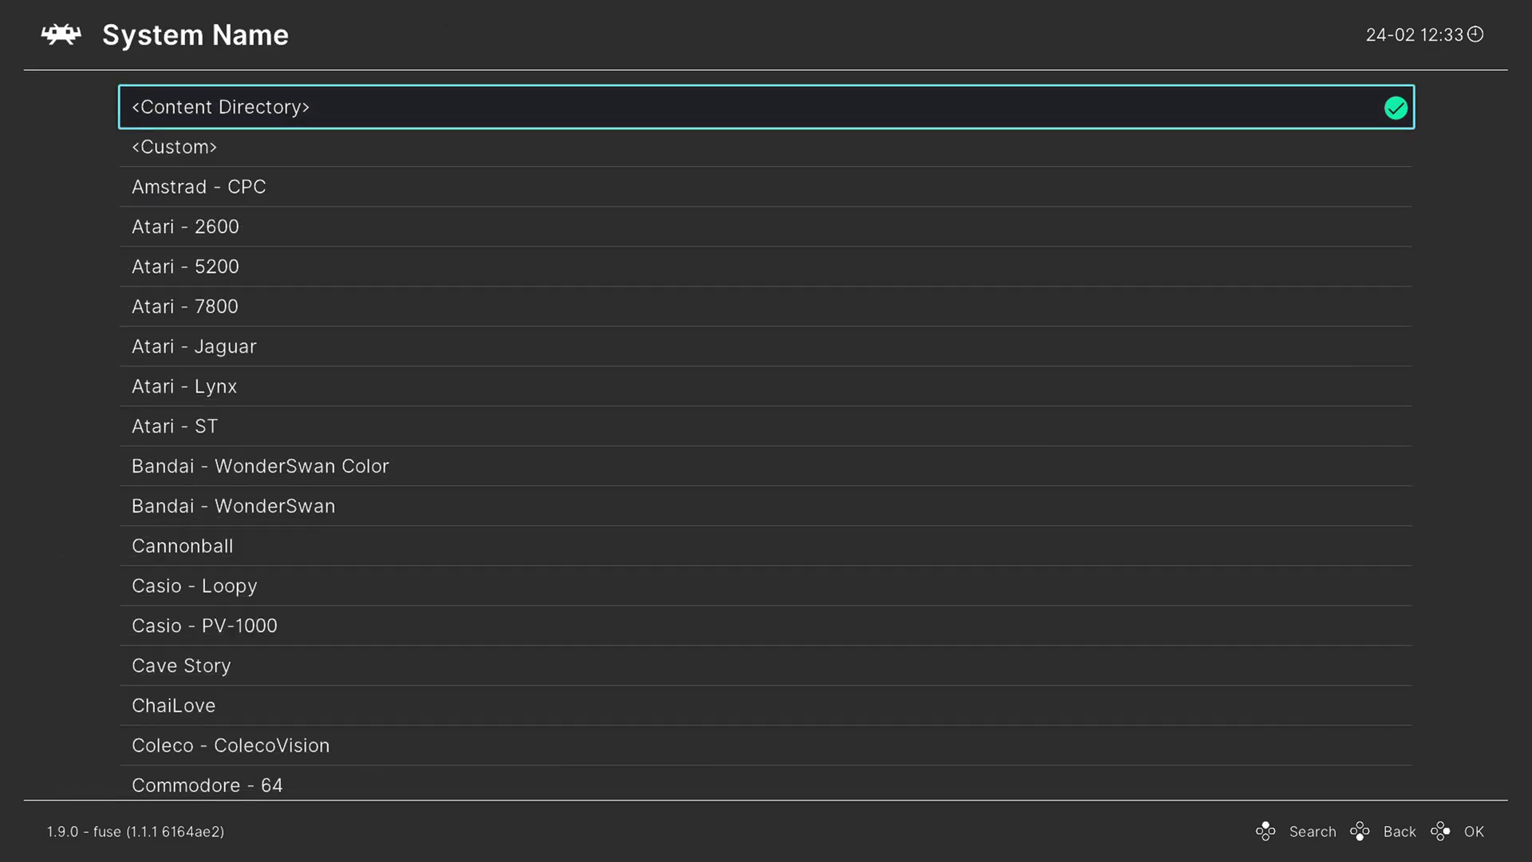
key("Up")
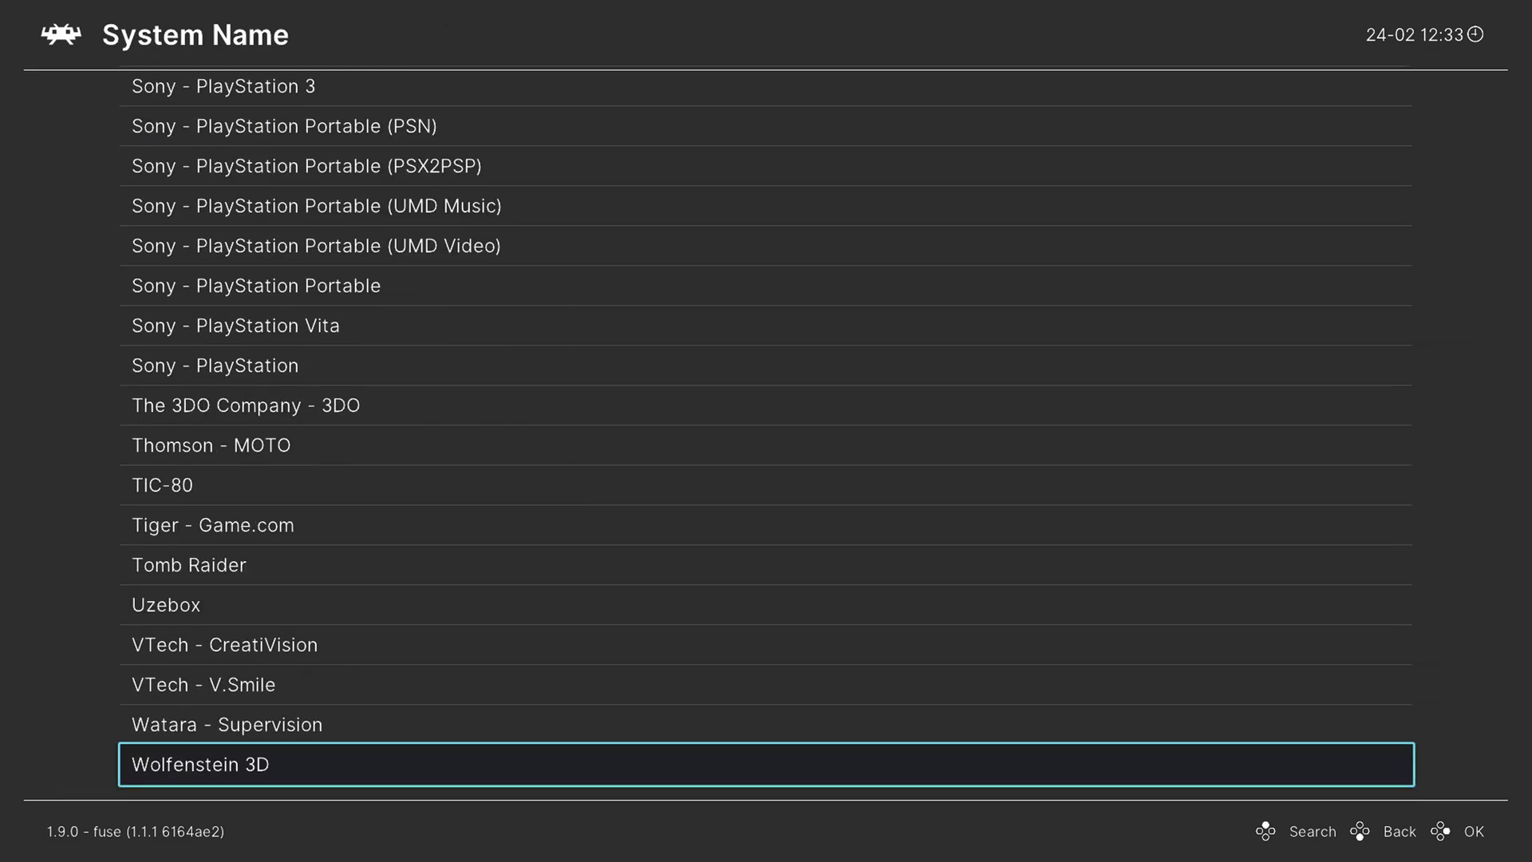
key("Up")
key("Up")
key("Up")
key("Up")
key("Up")
key("Up")
key("Up")
key("Up")
key("Up")
key("Up")
key("Up")
key("Up")
key("Up")
key("Up")
key("Up")
key("Up")
key("Up")
key("Up")
key("Up")
key("Up")
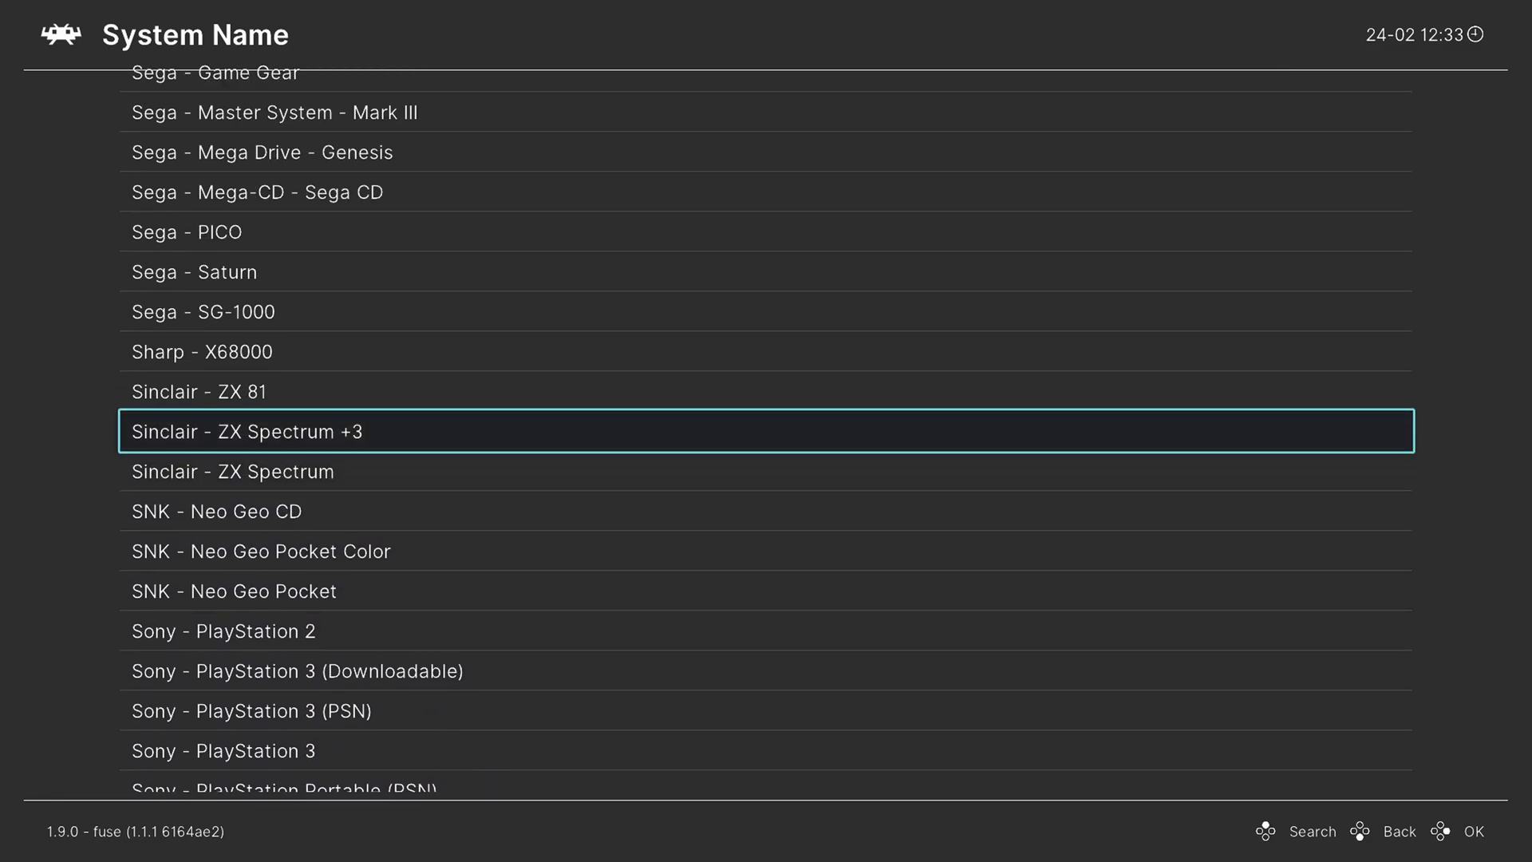
key("Down")
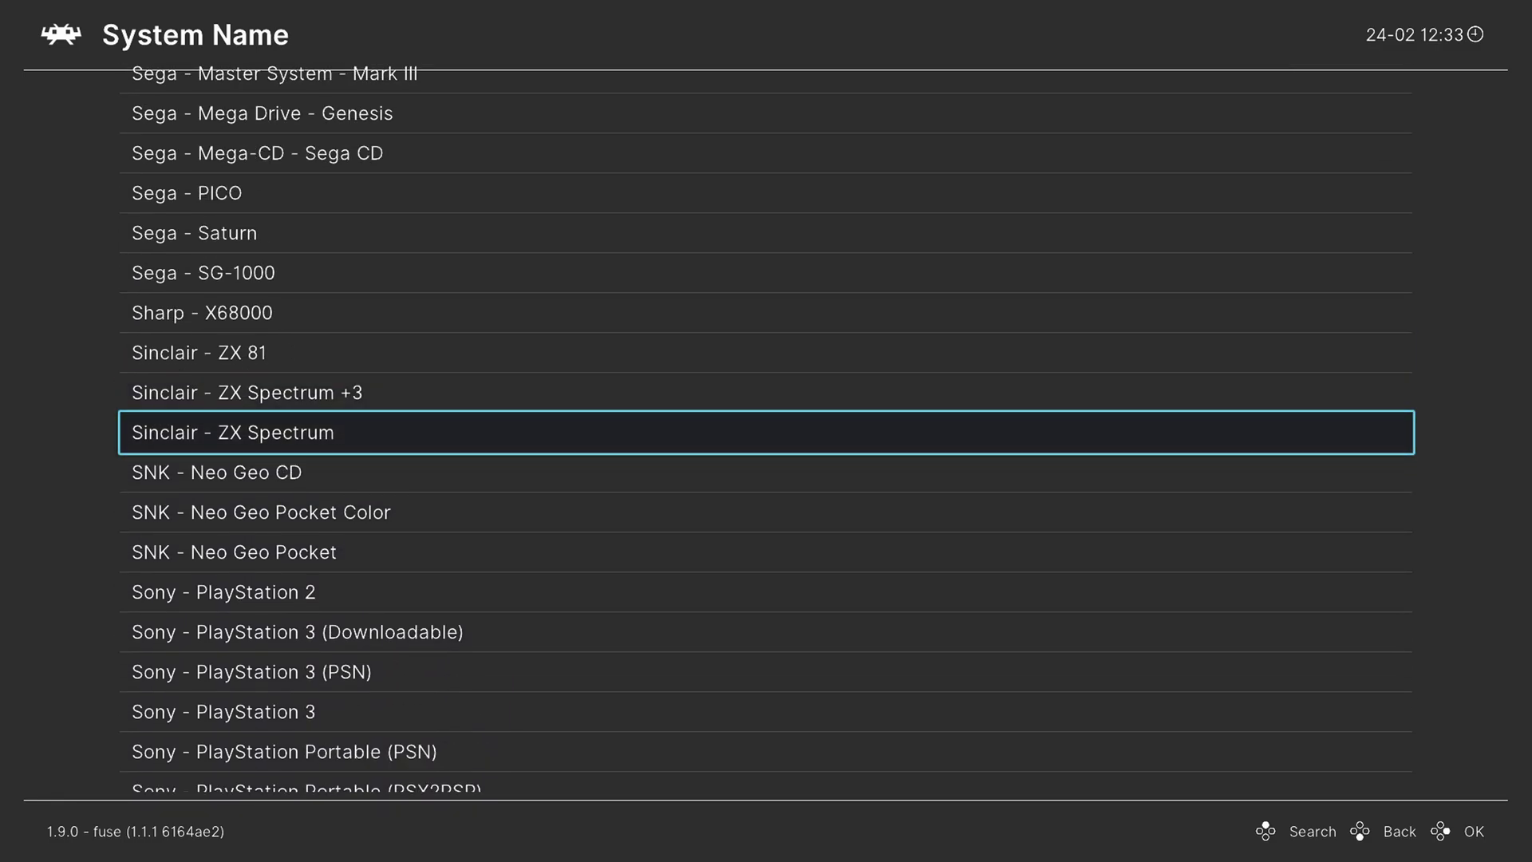
key("Return")
Set the scan's default core to Sinclair - ZX Spectrum (Fuse)
key("Down")
key("Down")
key("Return")
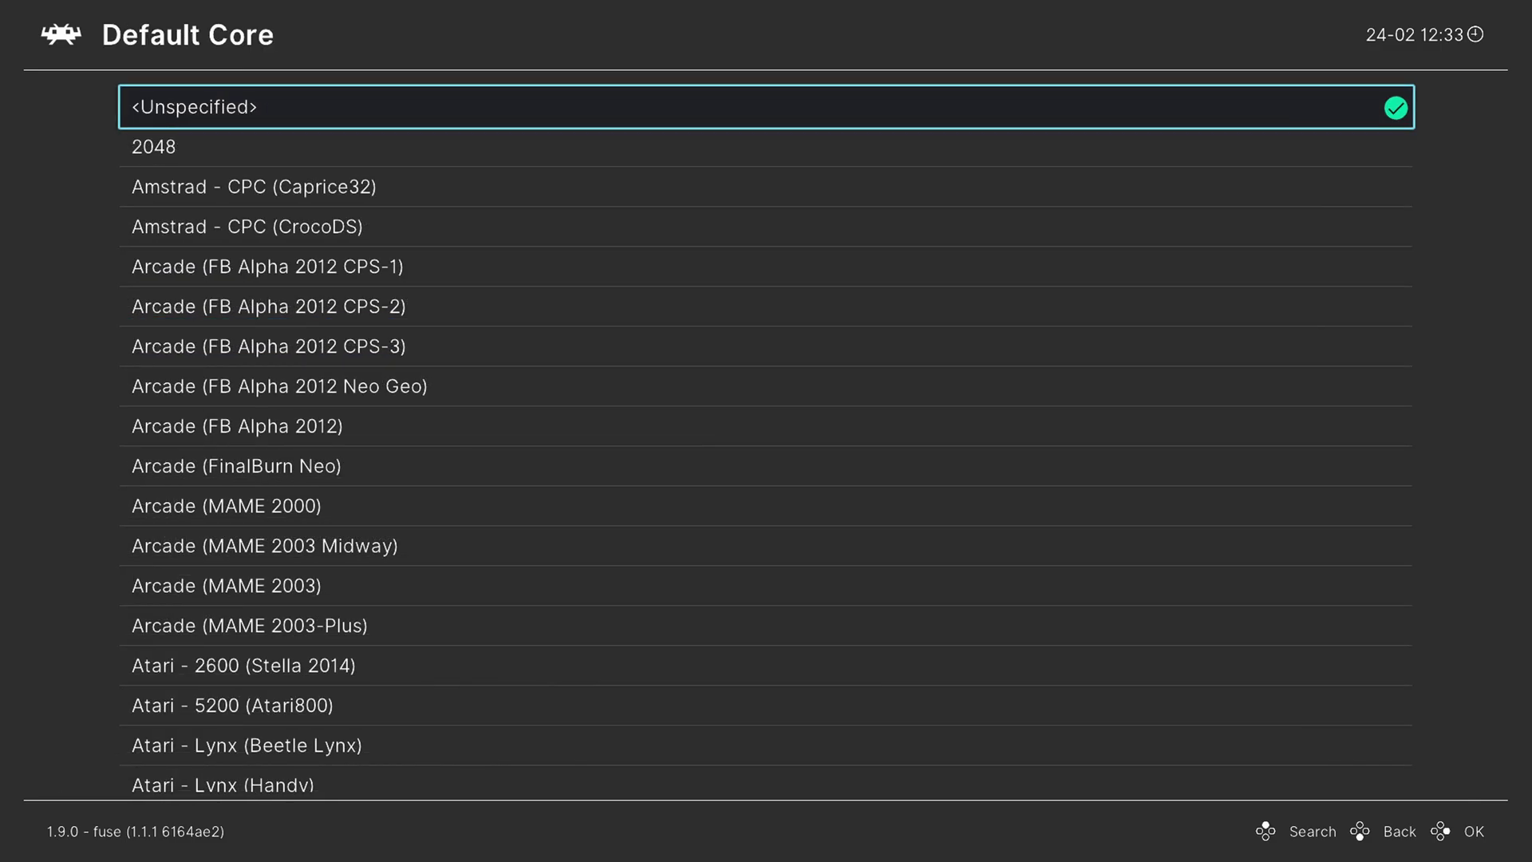
key("Up")
key("Up")
key("Up")
key("Up")
key("Up")
key("Up")
key("Up")
key("Up")
key("Up")
key("Up")
key("Up")
key("Up")
key("Up")
key("Up")
key("Up")
key("Up")
key("Up")
key("Up")
key("Up")
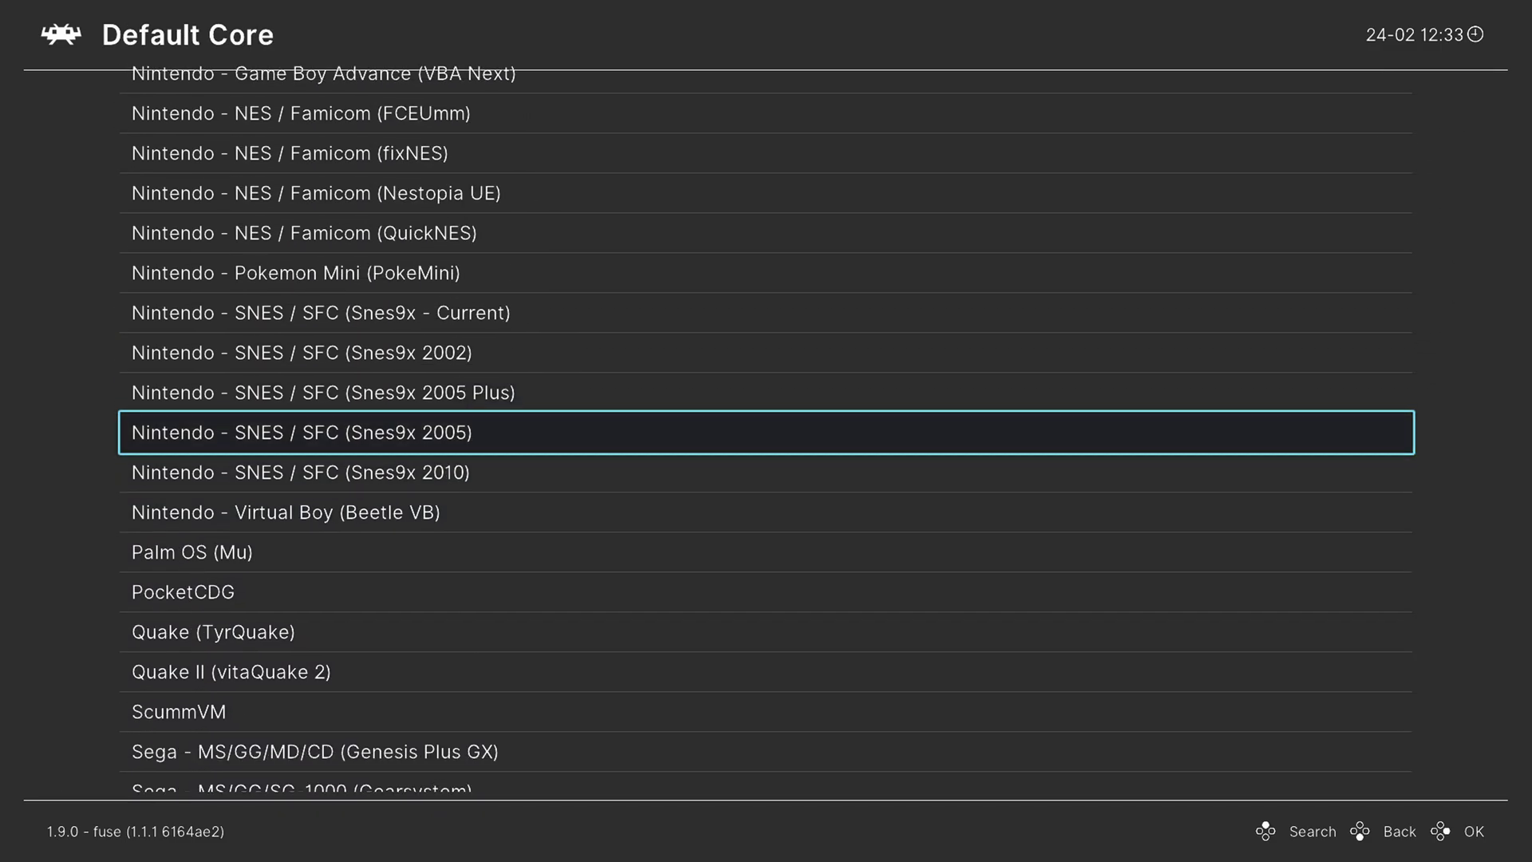
key("Down")
key("Down")
key("Down")
key("Down")
key("Down")
key("Down")
key("Down")
key("Down")
key("Down")
key("Down")
key("Down")
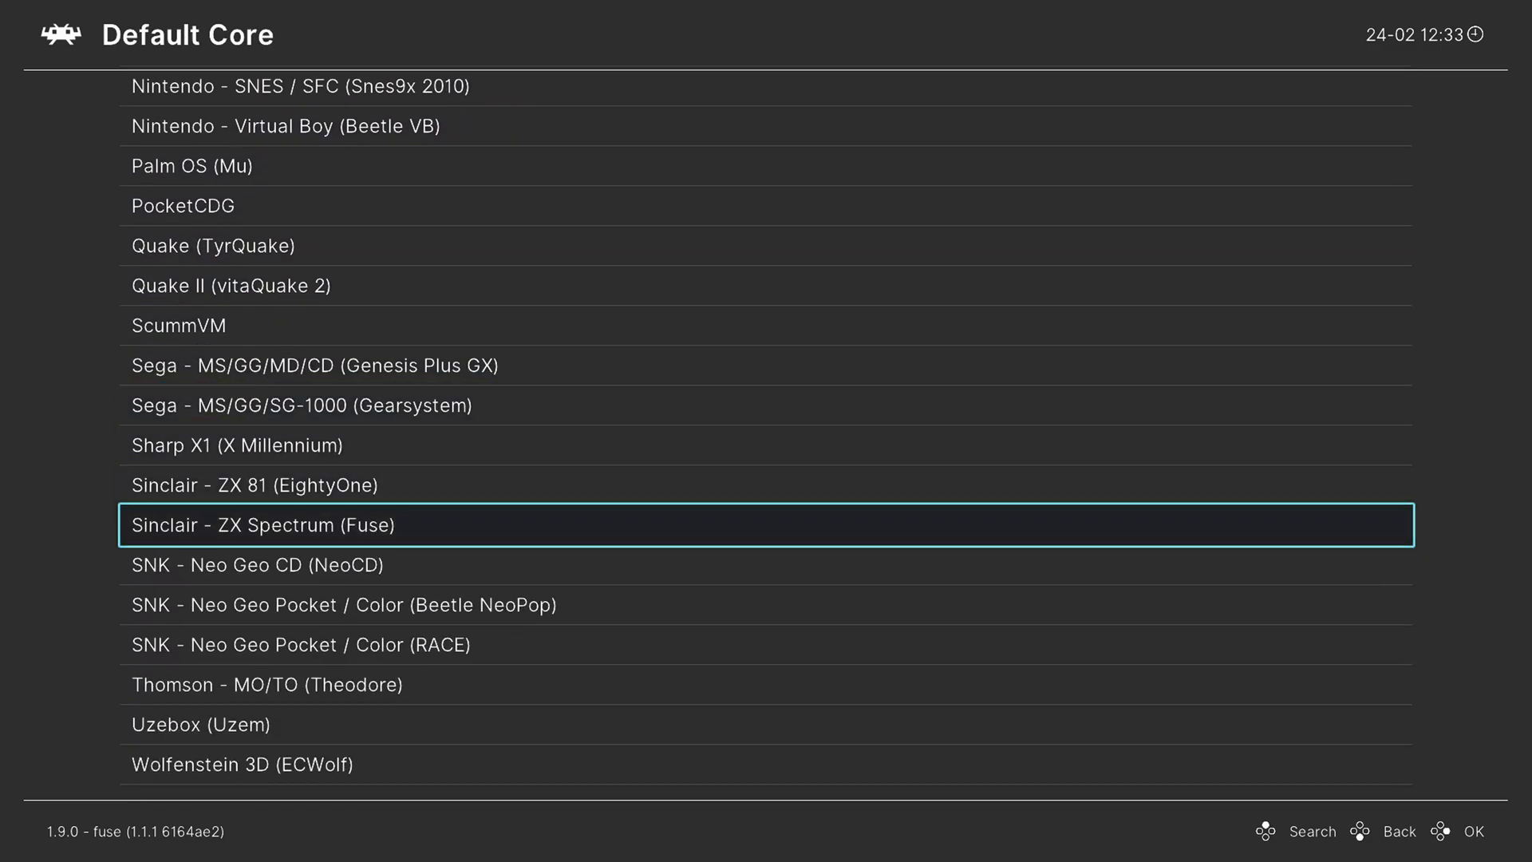
key("Return")
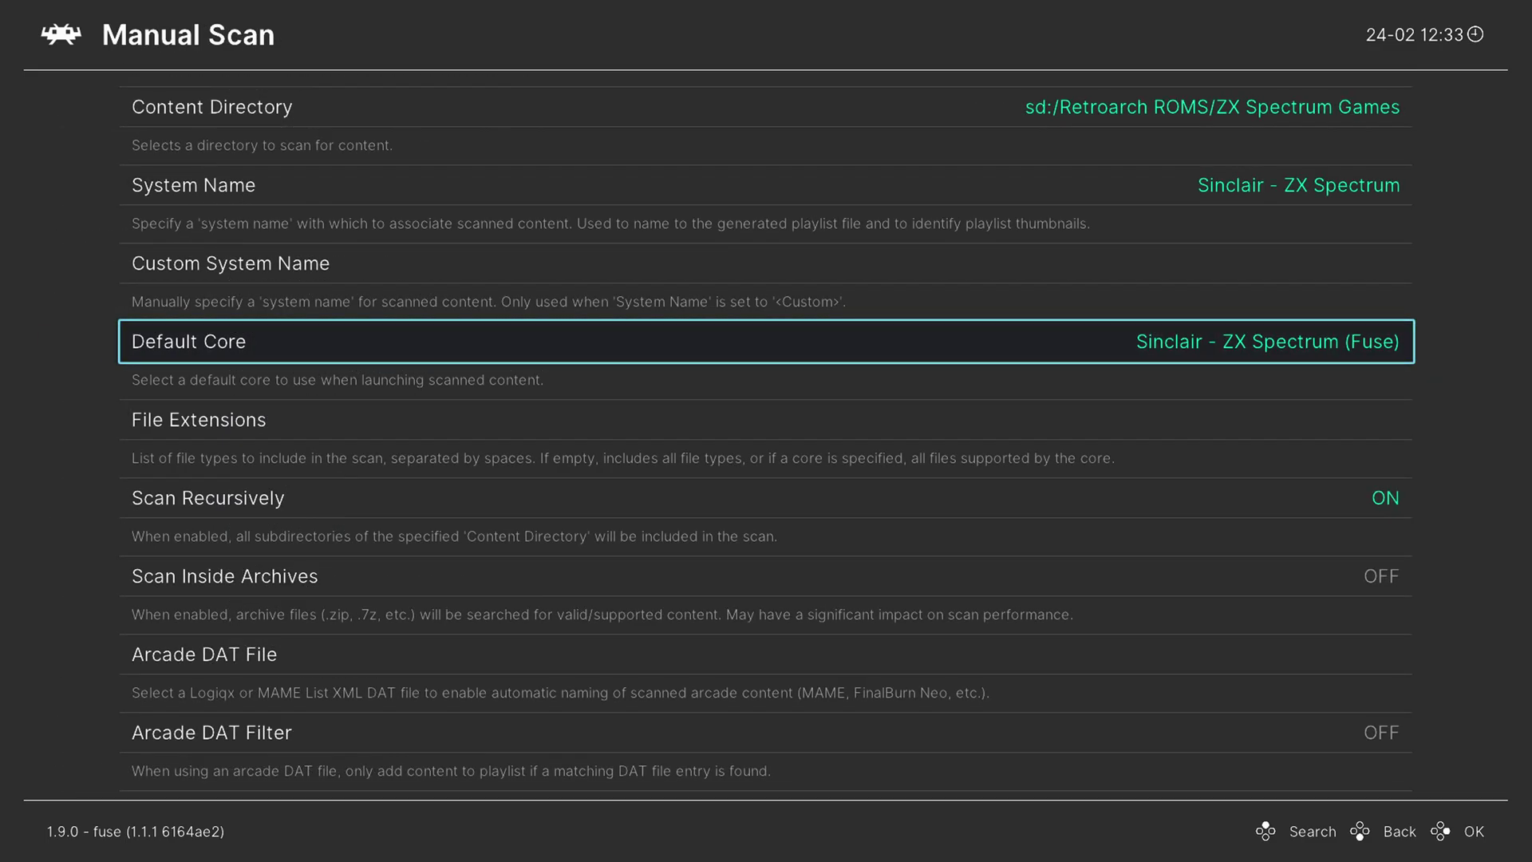
Start the manual scan of the ZX Spectrum Games folder with Scan Inside Archives off
key("Down")
key("Down")
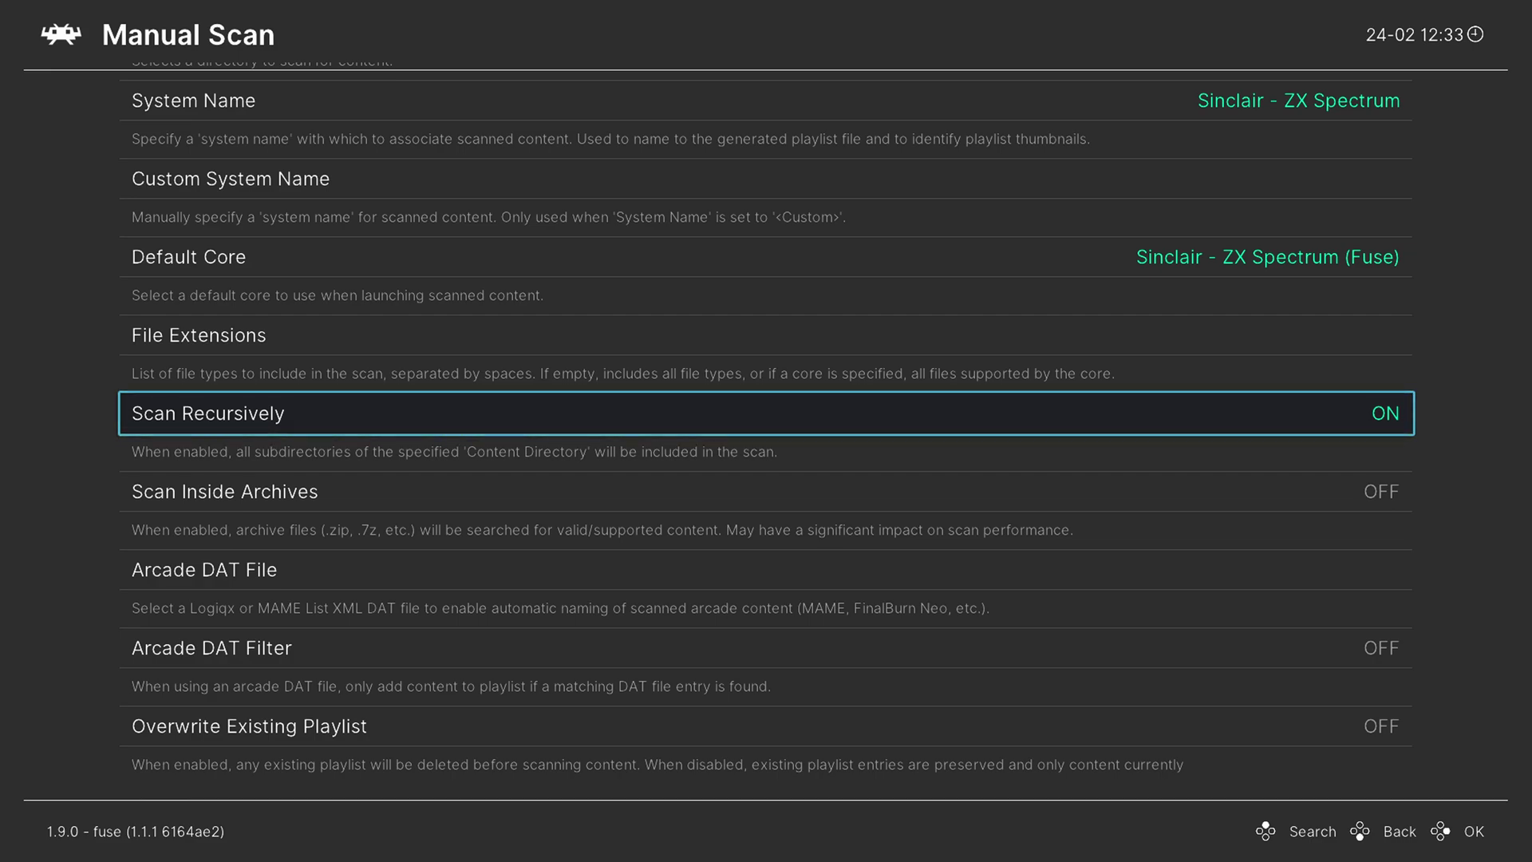
key("Down")
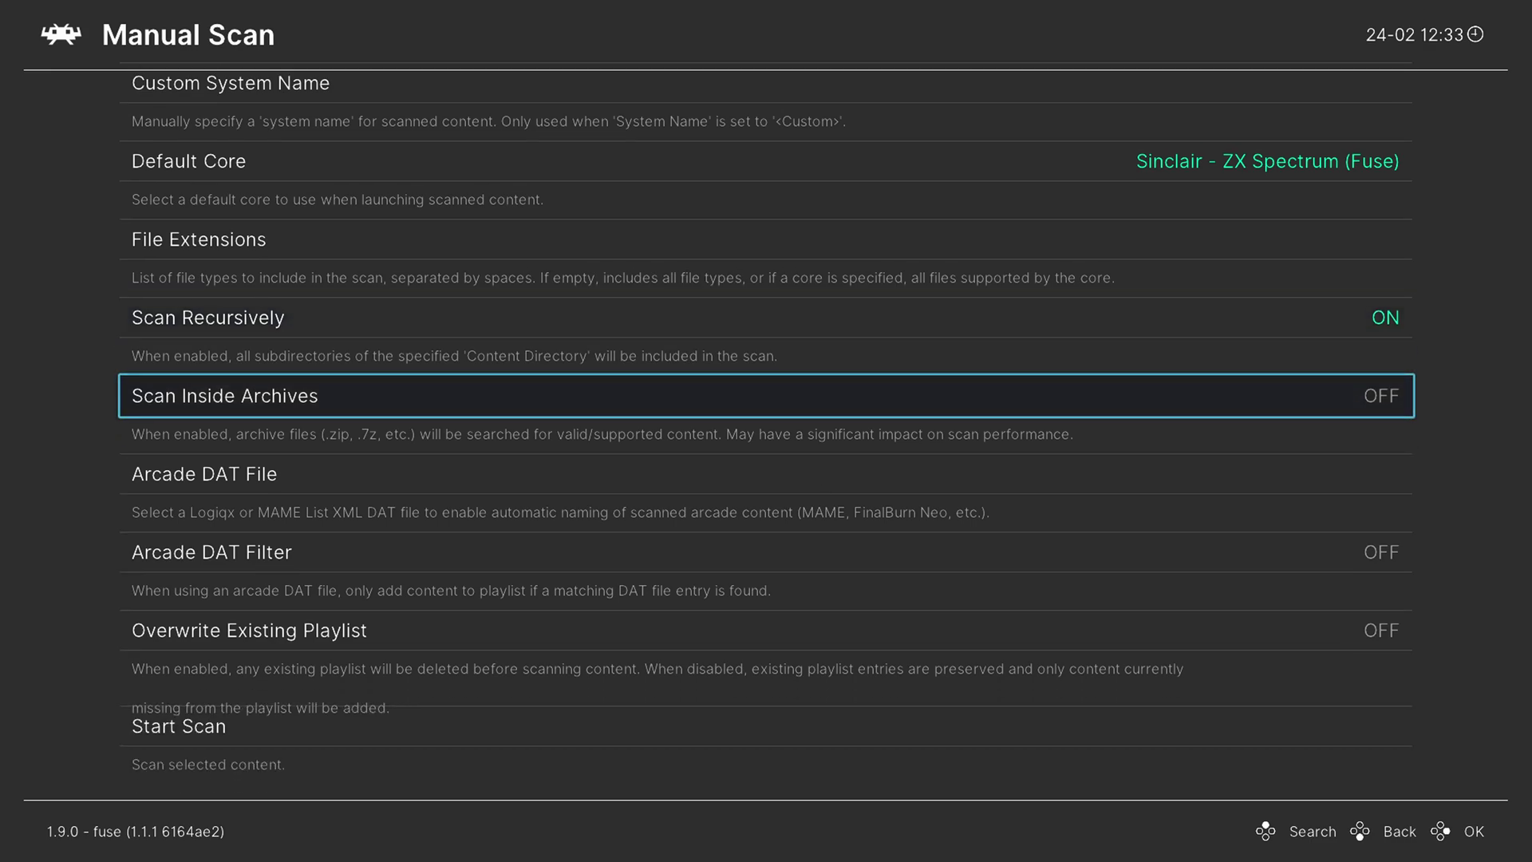
key("Right")
key("Left")
key("Down")
key("Down")
key("Down")
key("Down")
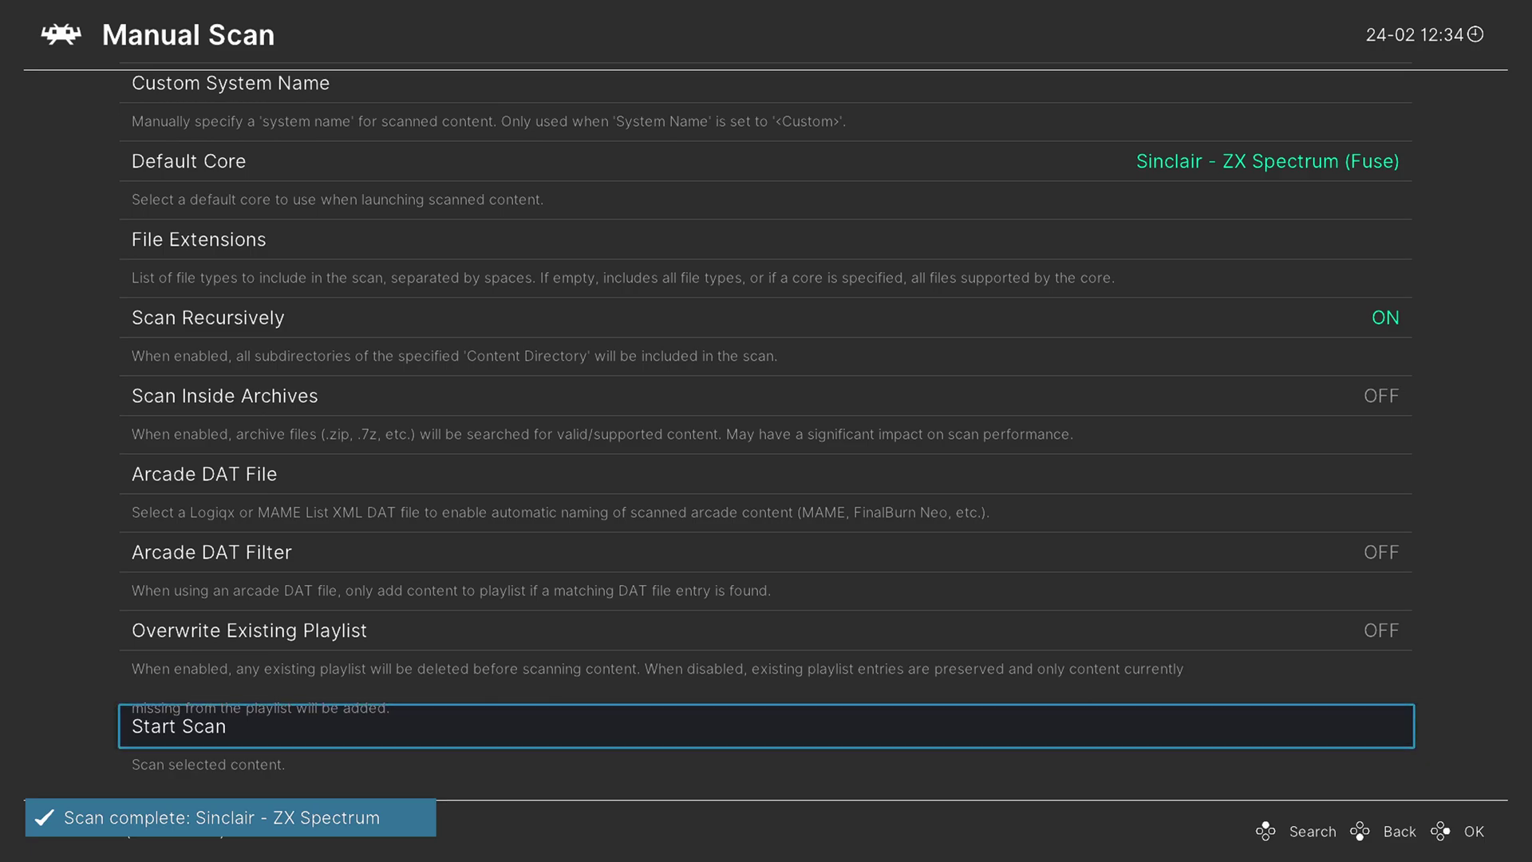
Leave the import settings and open the ZX Spectrum playlist
key("BackSpace")
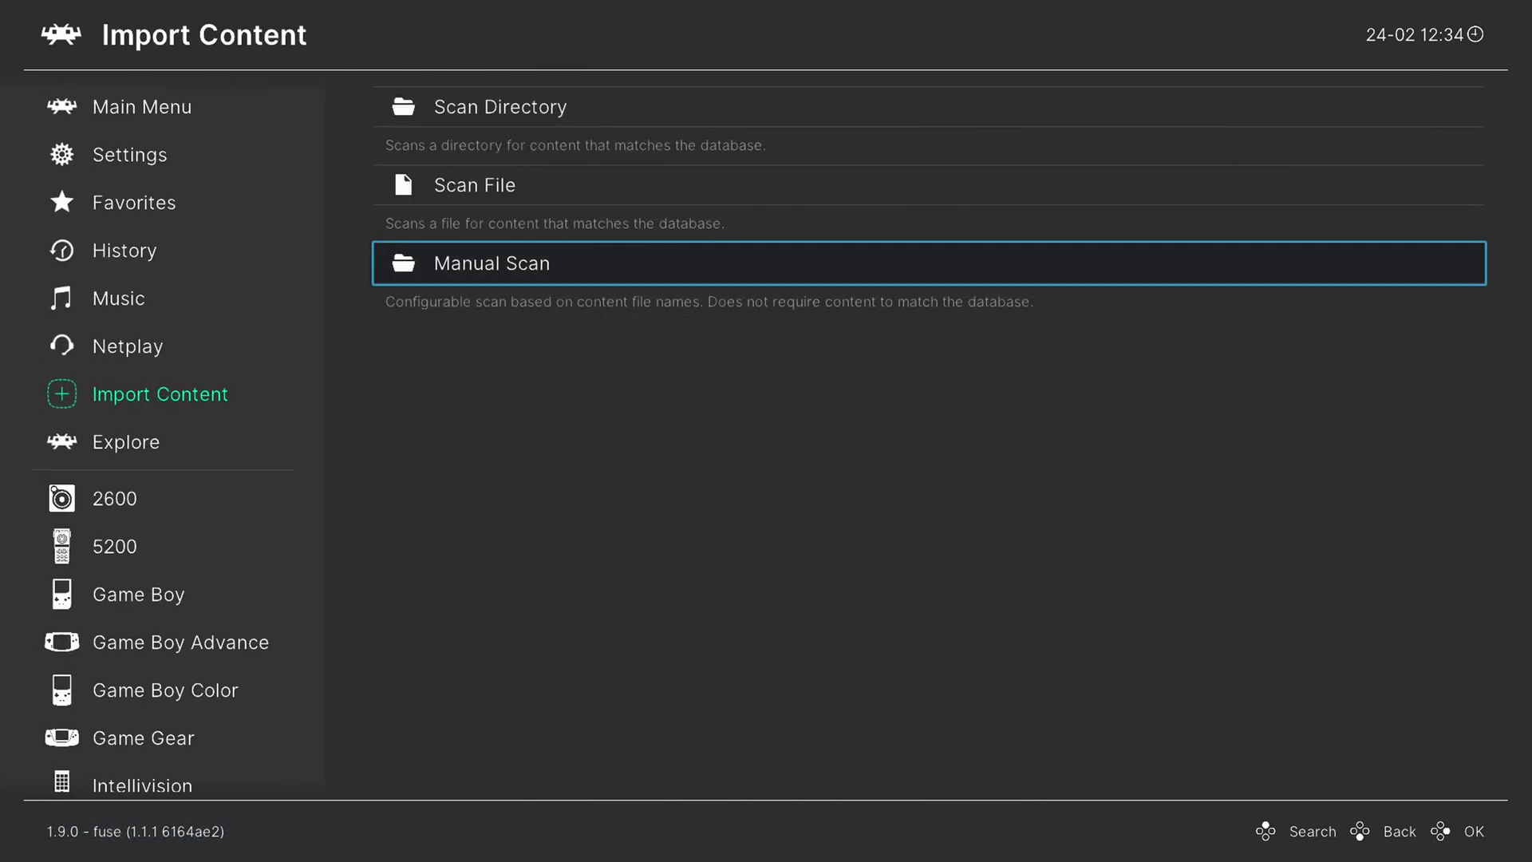
key("BackSpace")
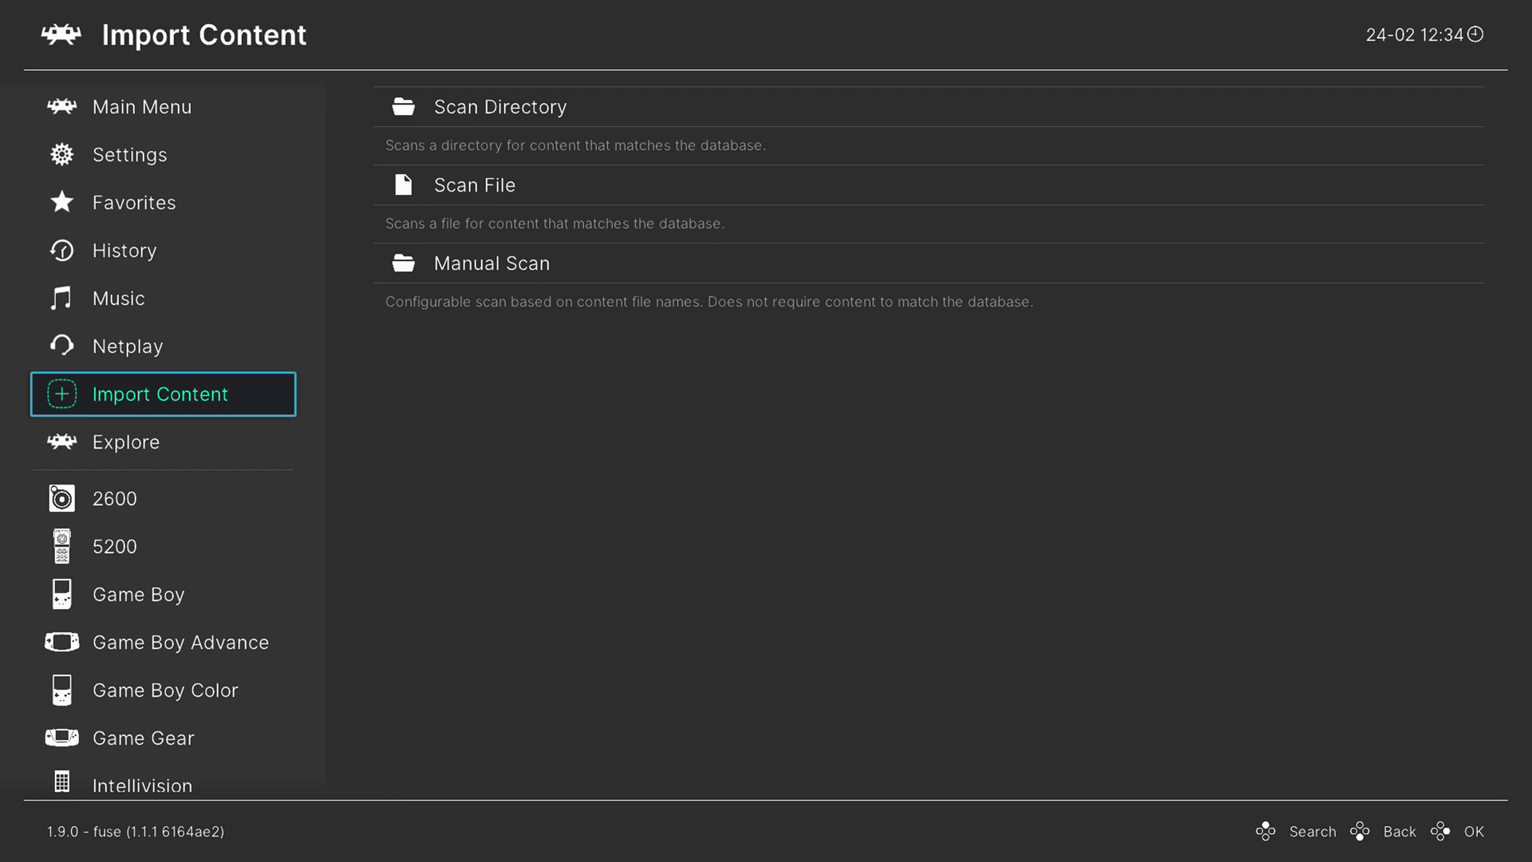
key("Down")
key("Down")
key("Down")
key("Down")
key("Down")
key("Down")
key("Down")
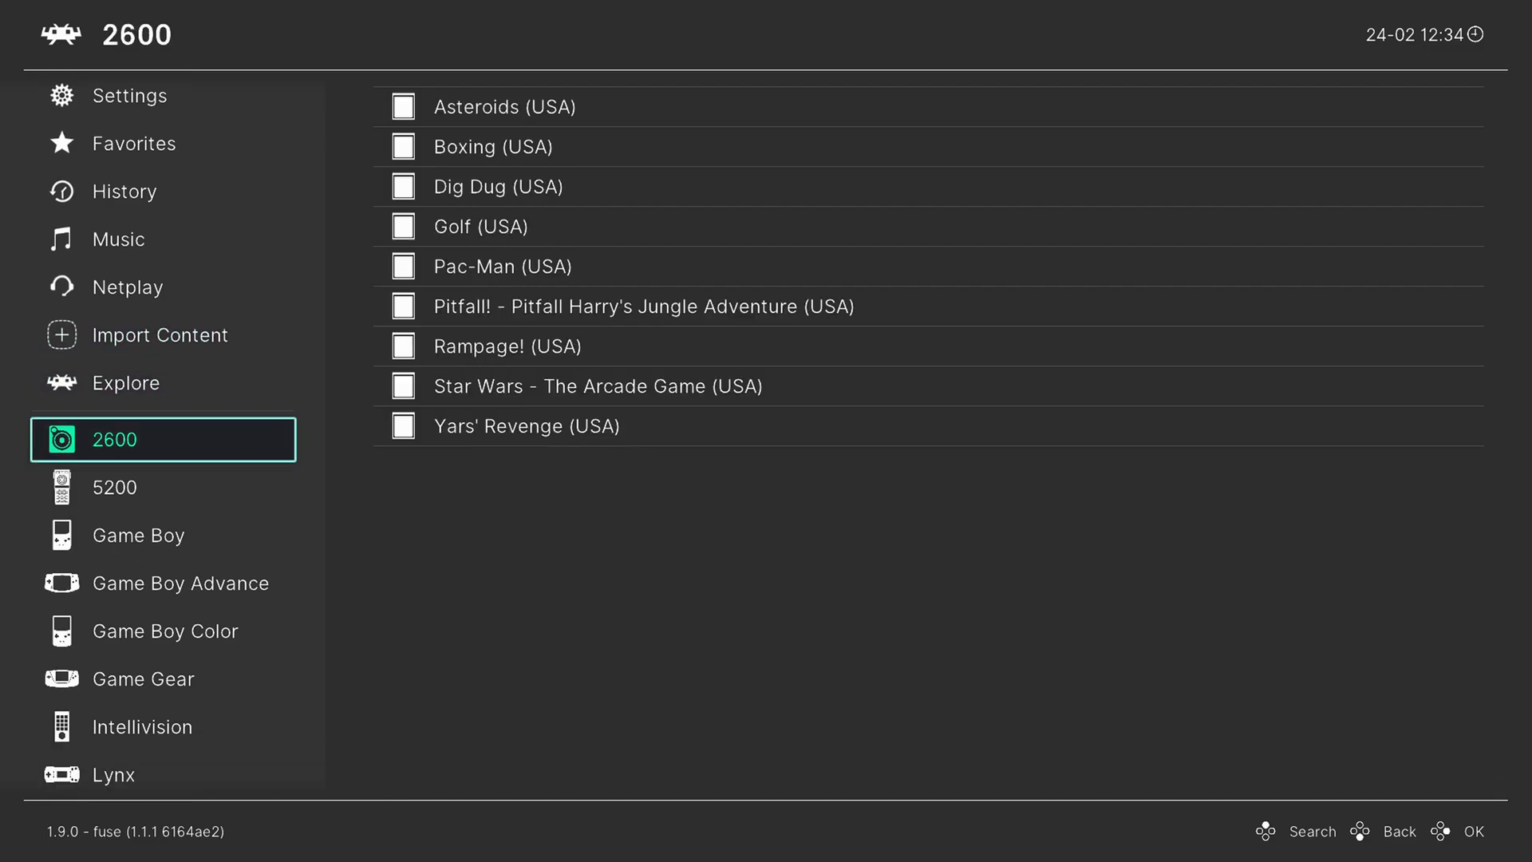
key("Down")
key("Down")
key("Down")
key("Down")
key("Down")
key("Down")
key("Down")
key("Down")
key("Down")
key("Down")
key("Down")
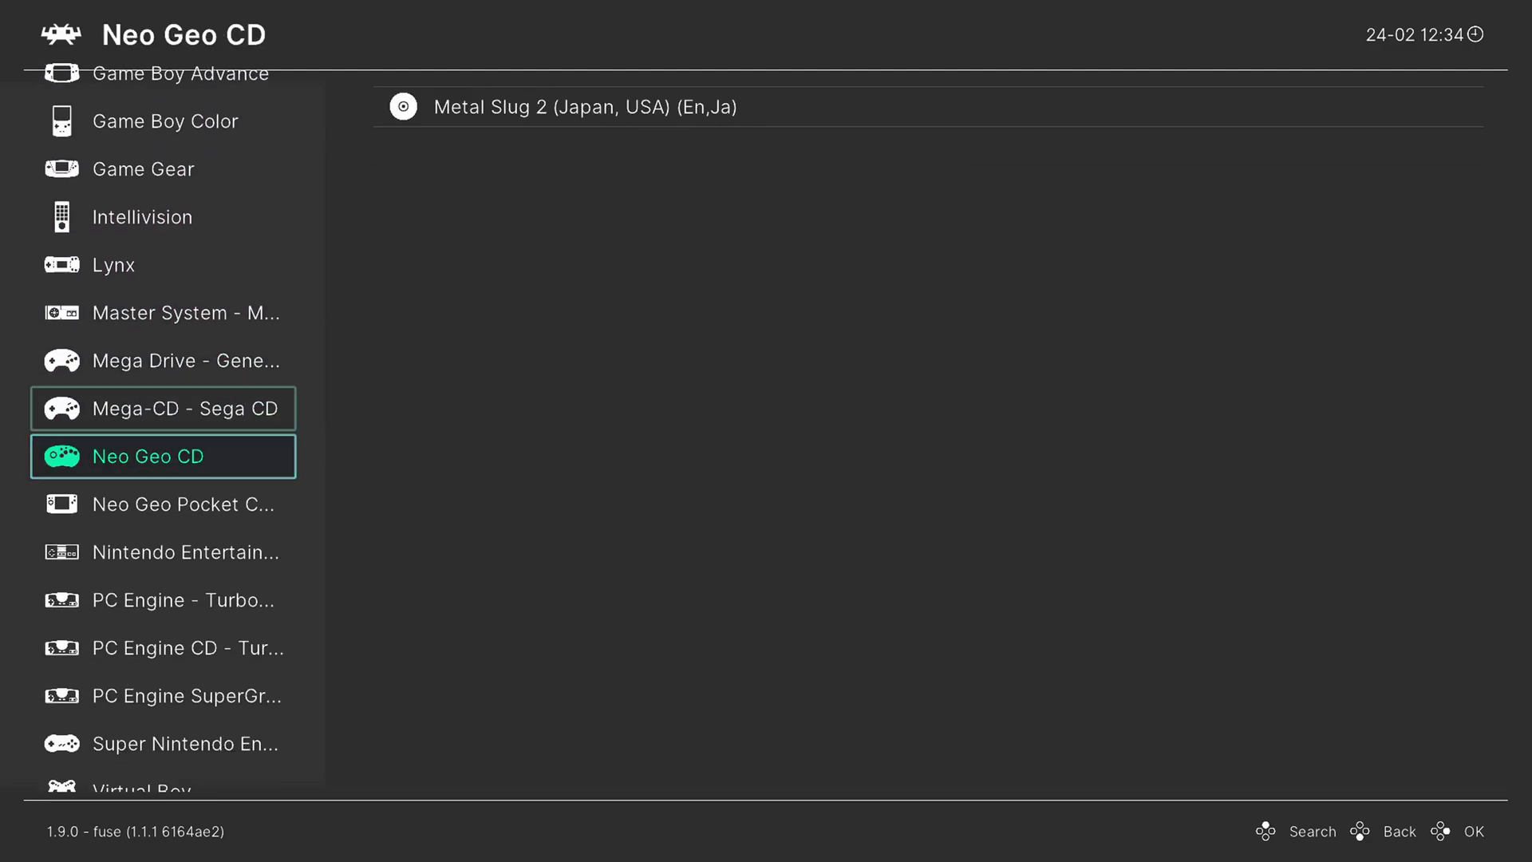
key("Down")
key("Down")
key("Down")
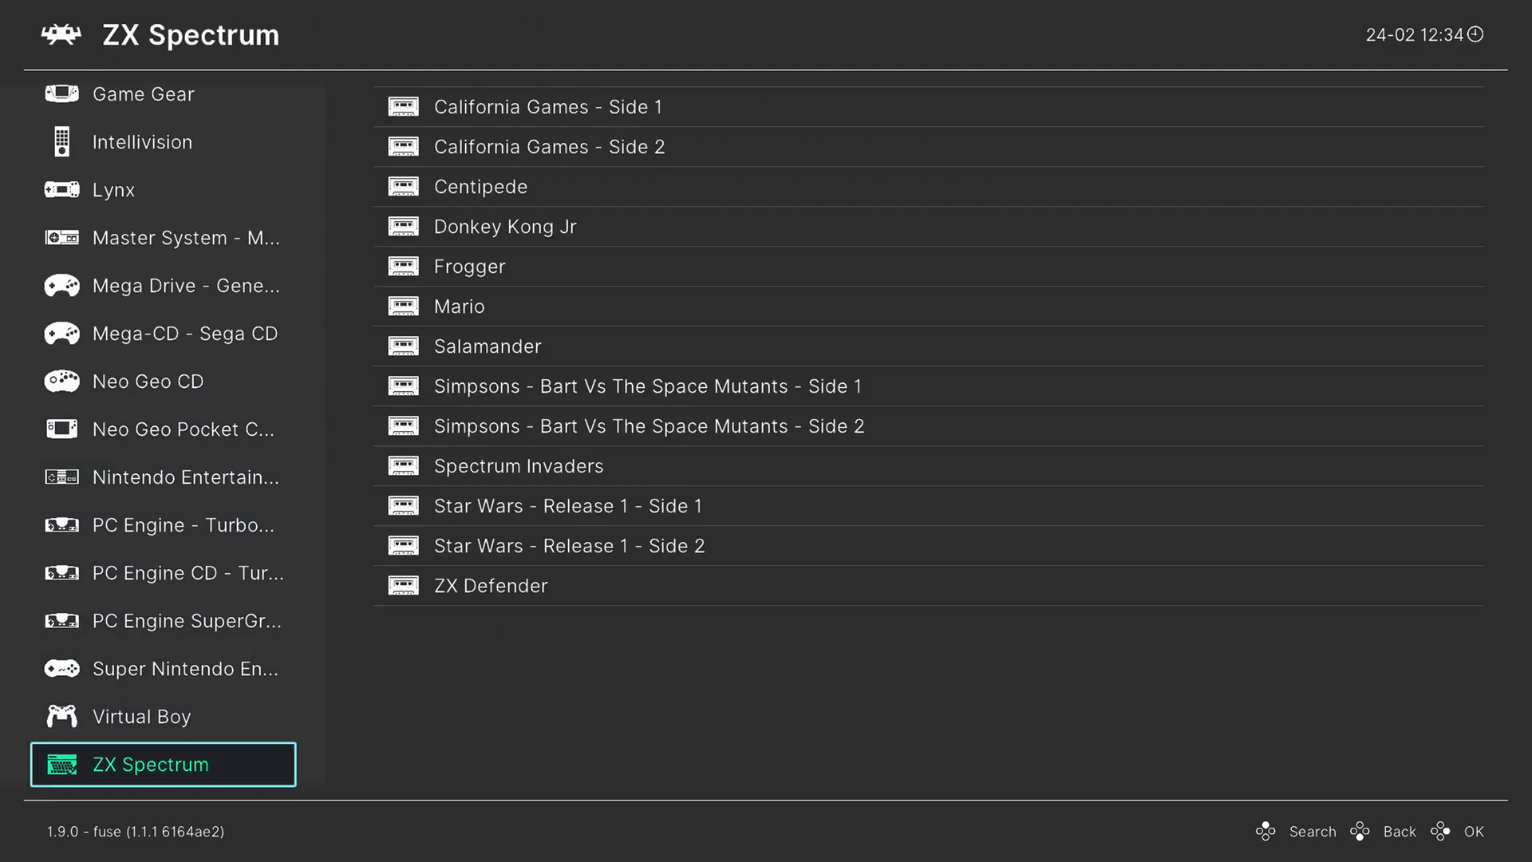
key("Right")
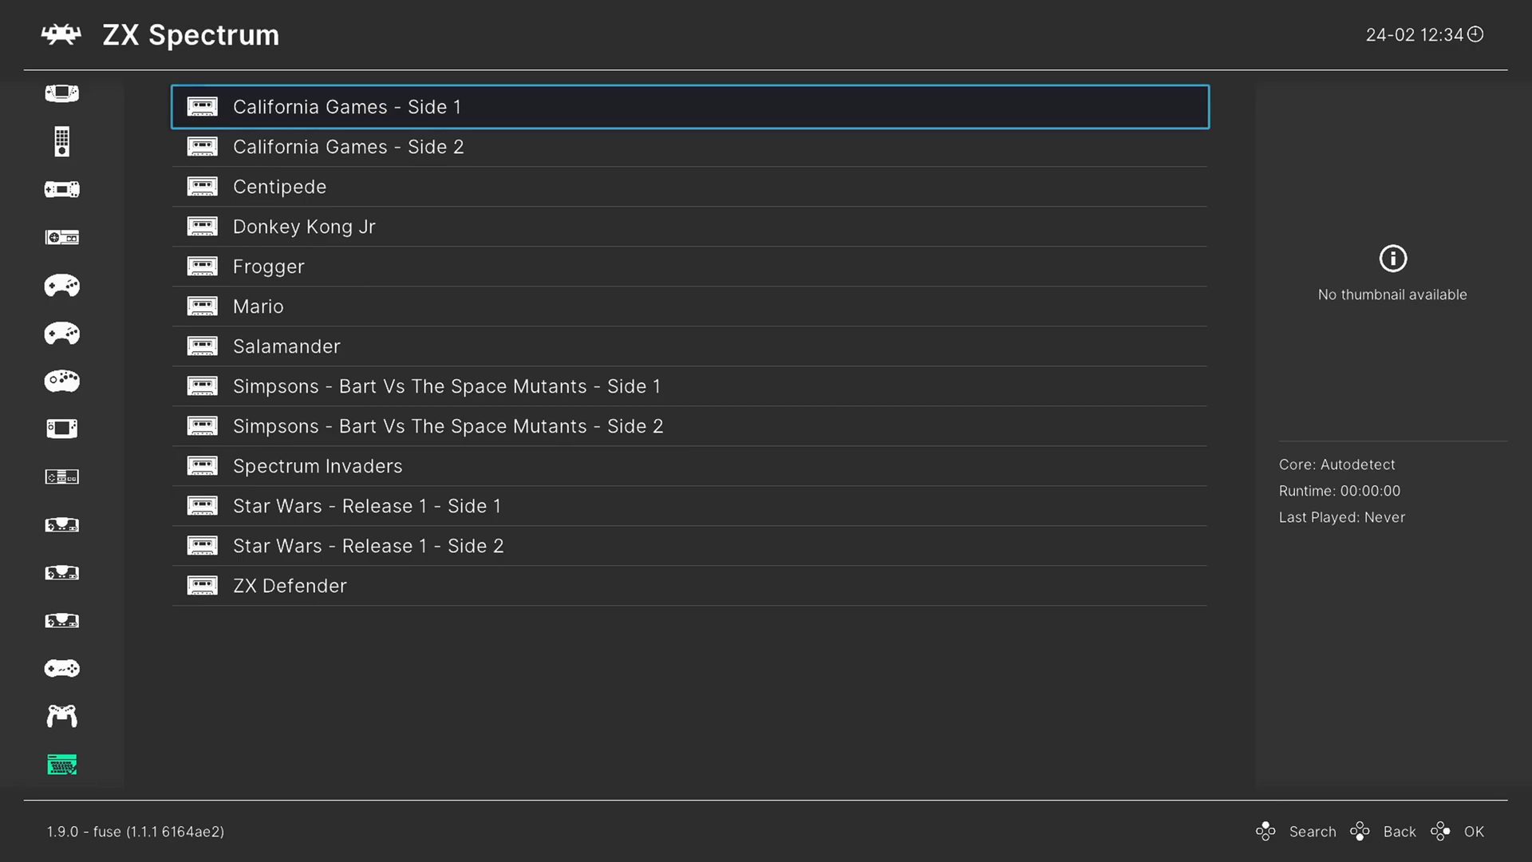
Launch Salamander from the ZX Spectrum playlist
key("Down")
key("Down")
key("Down")
key("Down")
key("Return")
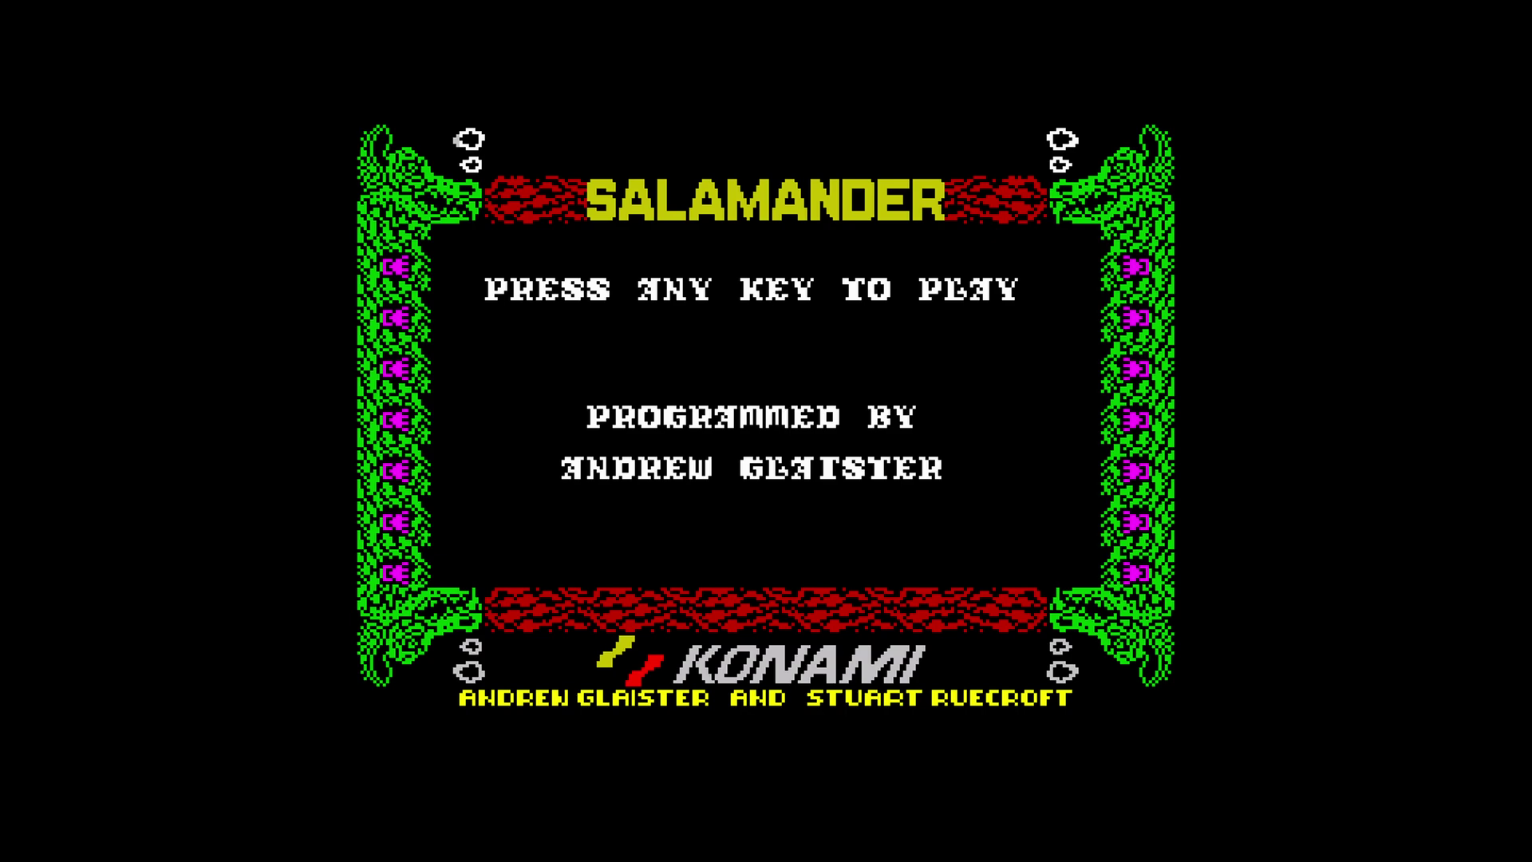
Change the Port 1 device type in the controls of the running Salamander game
key("F1")
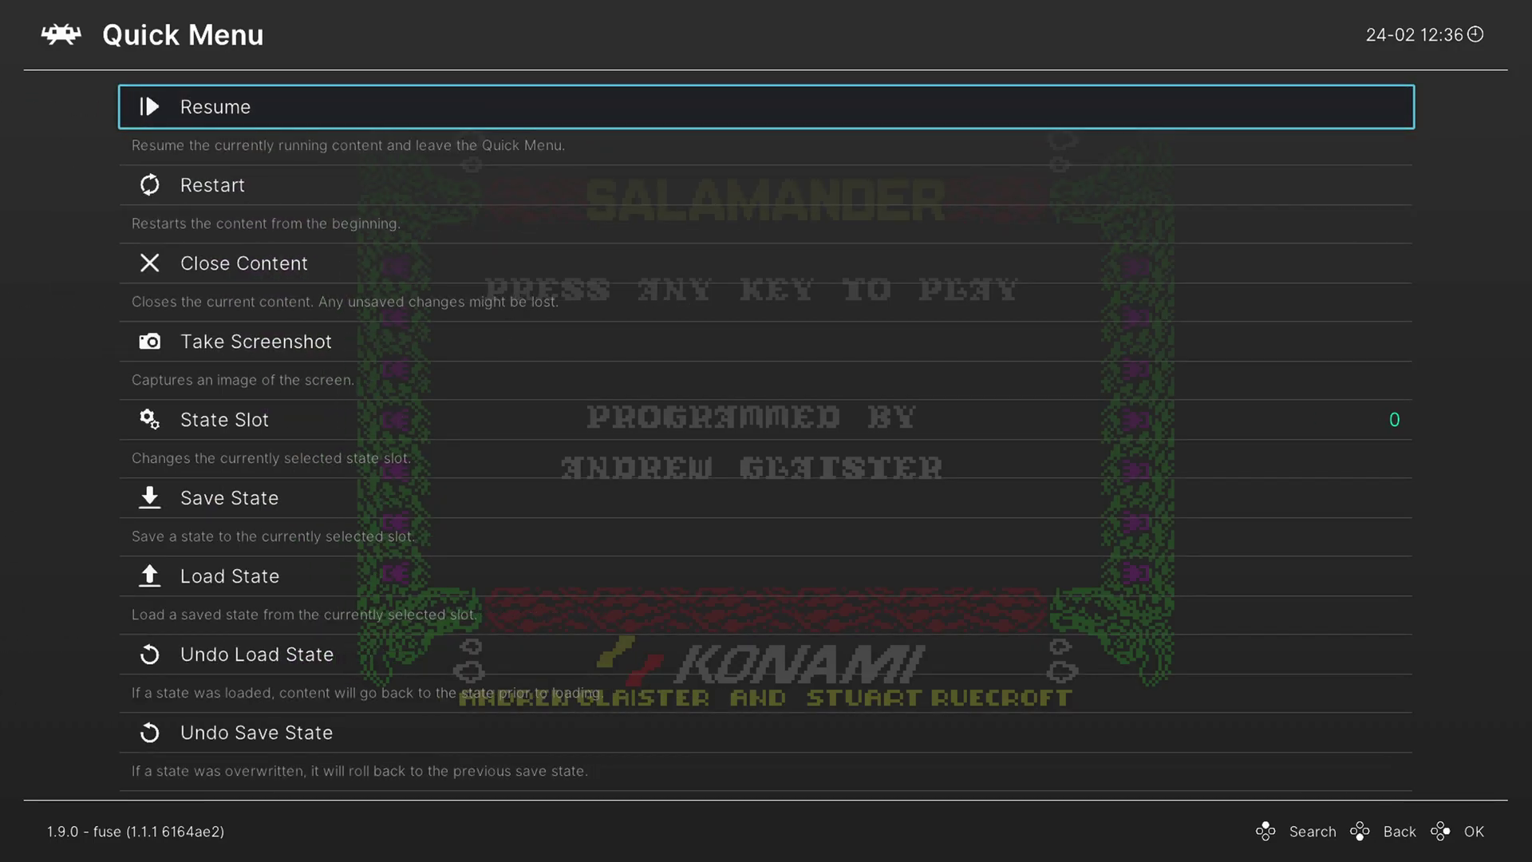
key("Down")
key("Down")
key("Down")
key("Down")
key("Down")
key("Down")
key("Down")
key("Down")
key("Down")
key("Down")
key("Down")
key("Down")
key("Down")
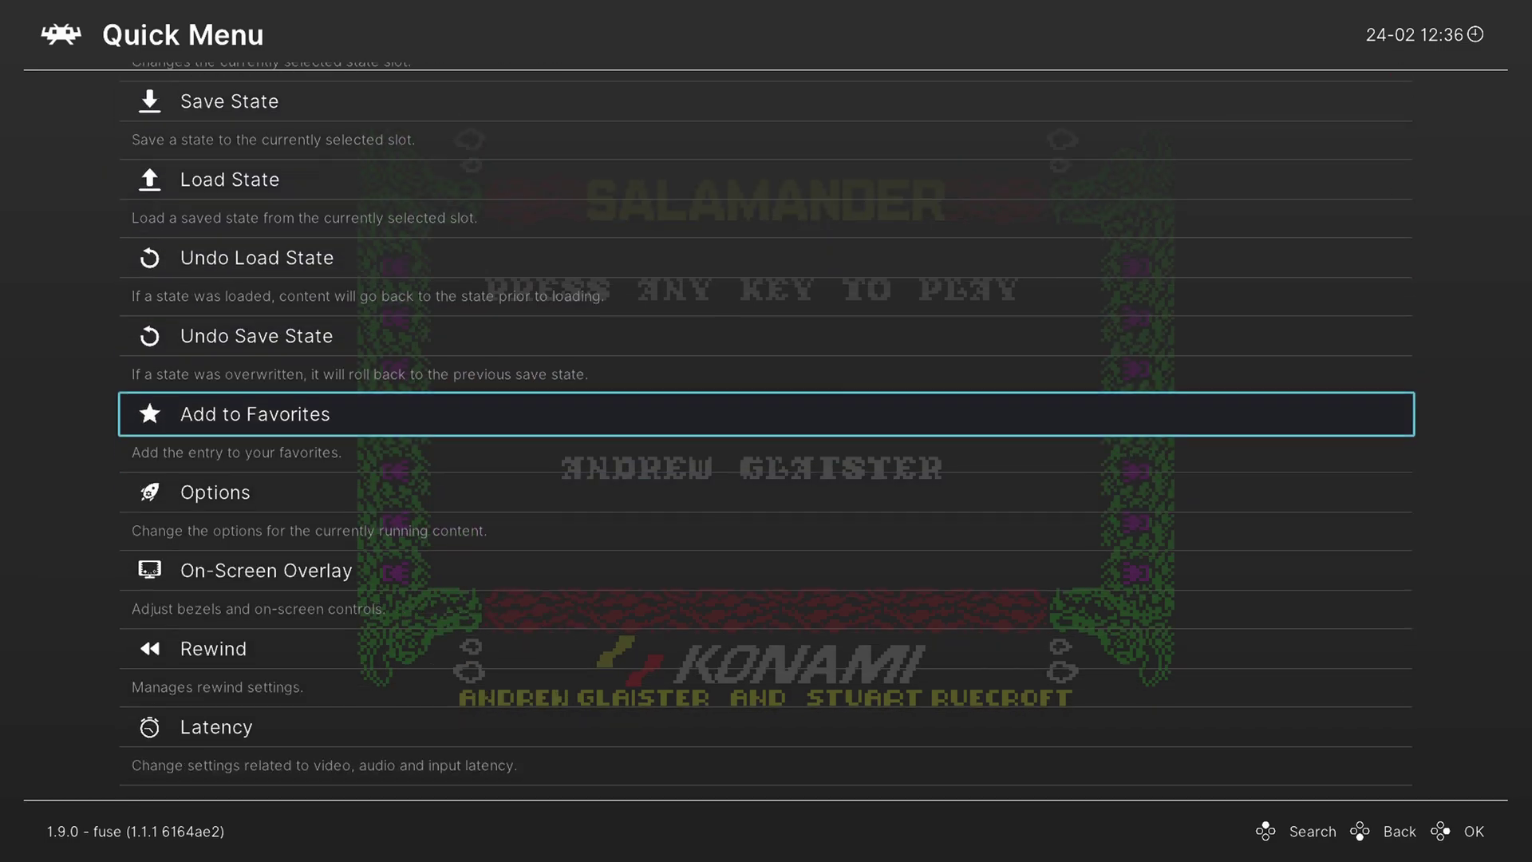
key("Down")
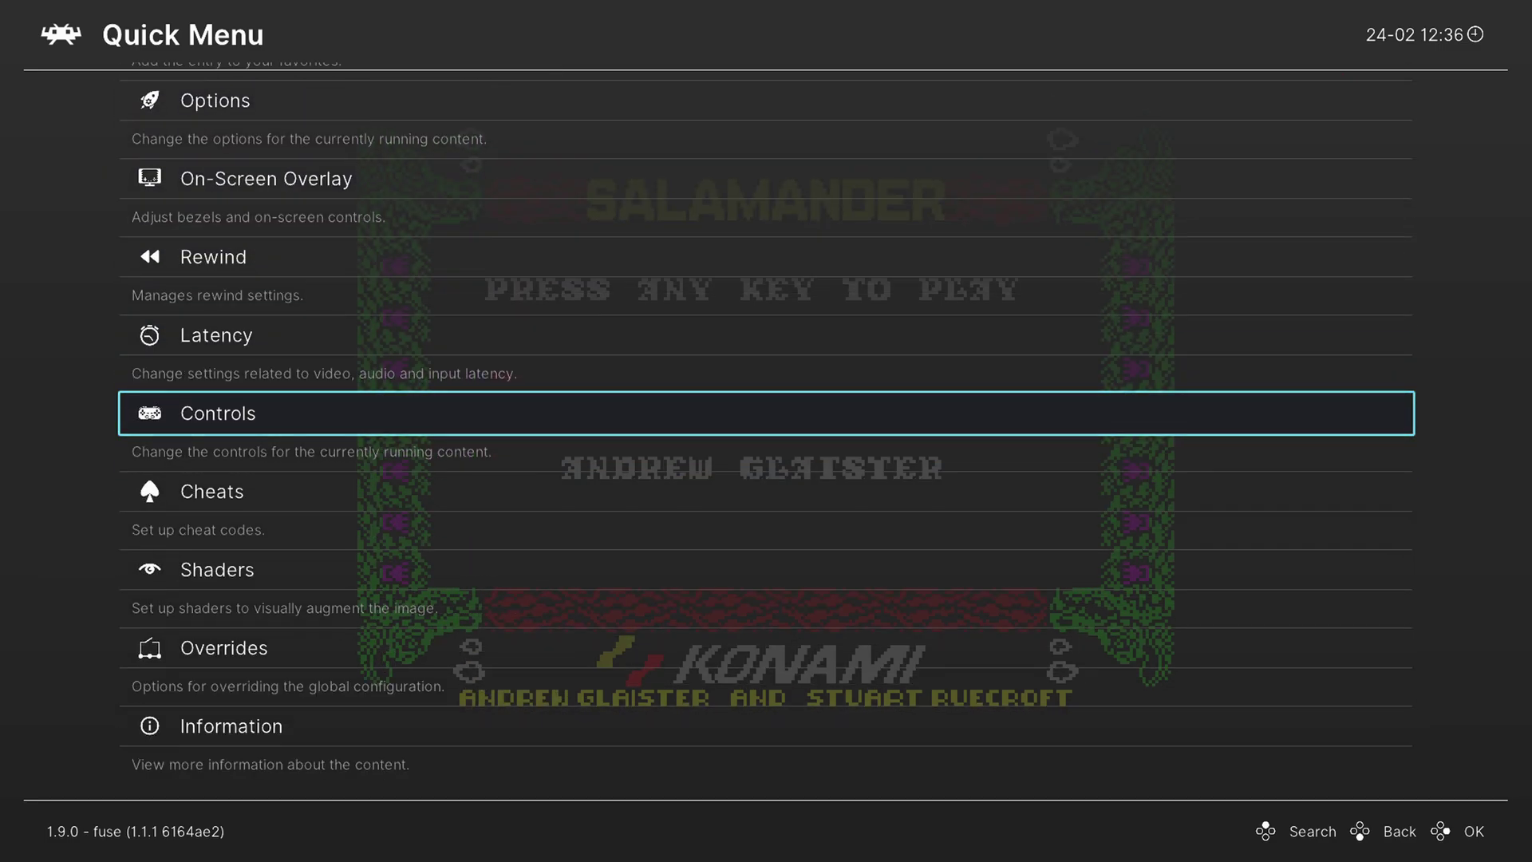
key("Return")
key("Down")
key("Down")
key("Down")
key("Down")
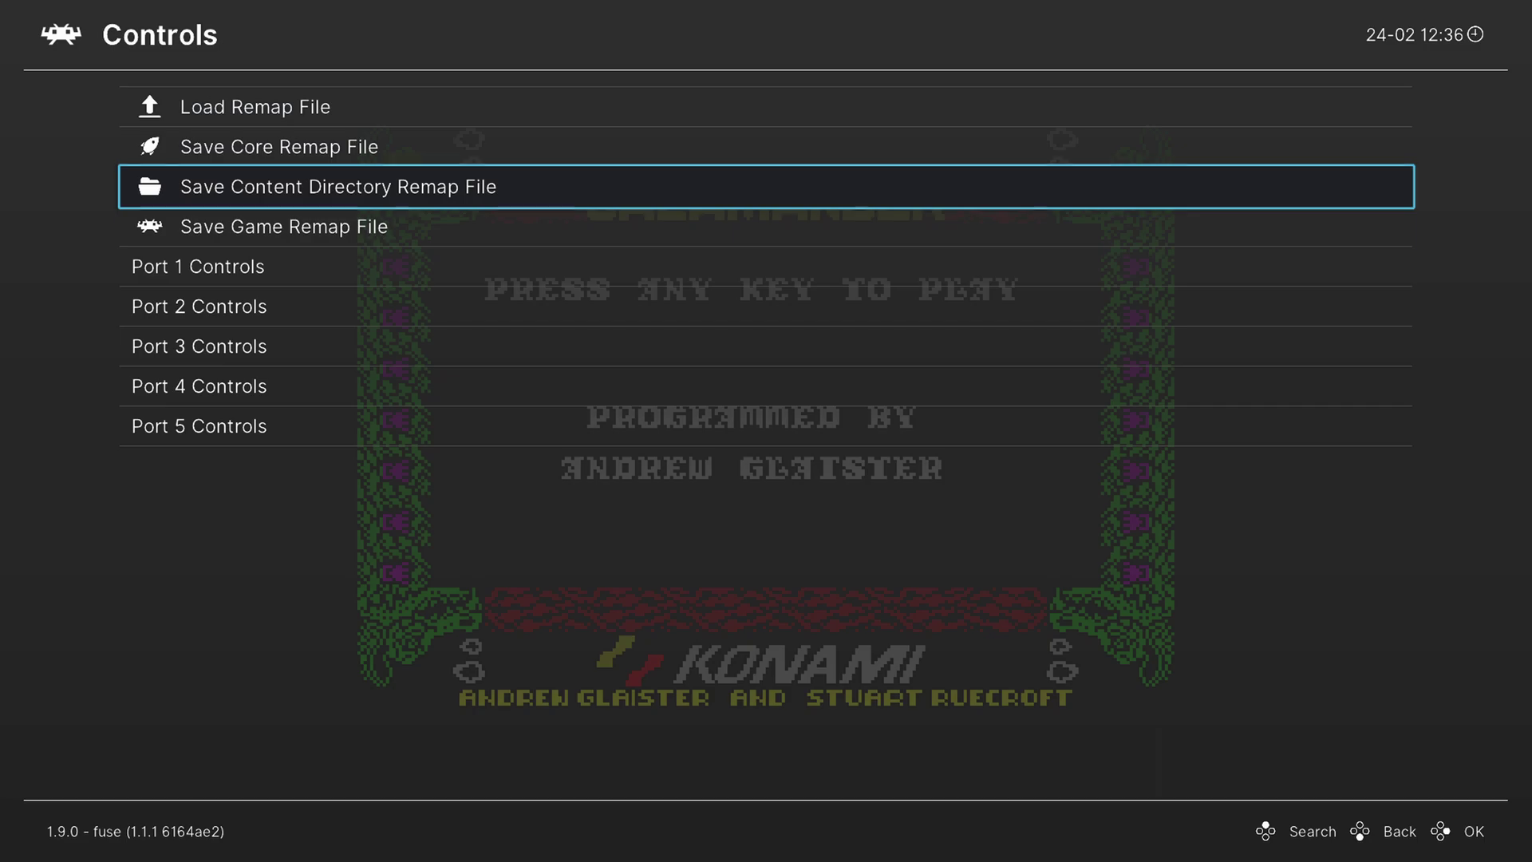
key("Return")
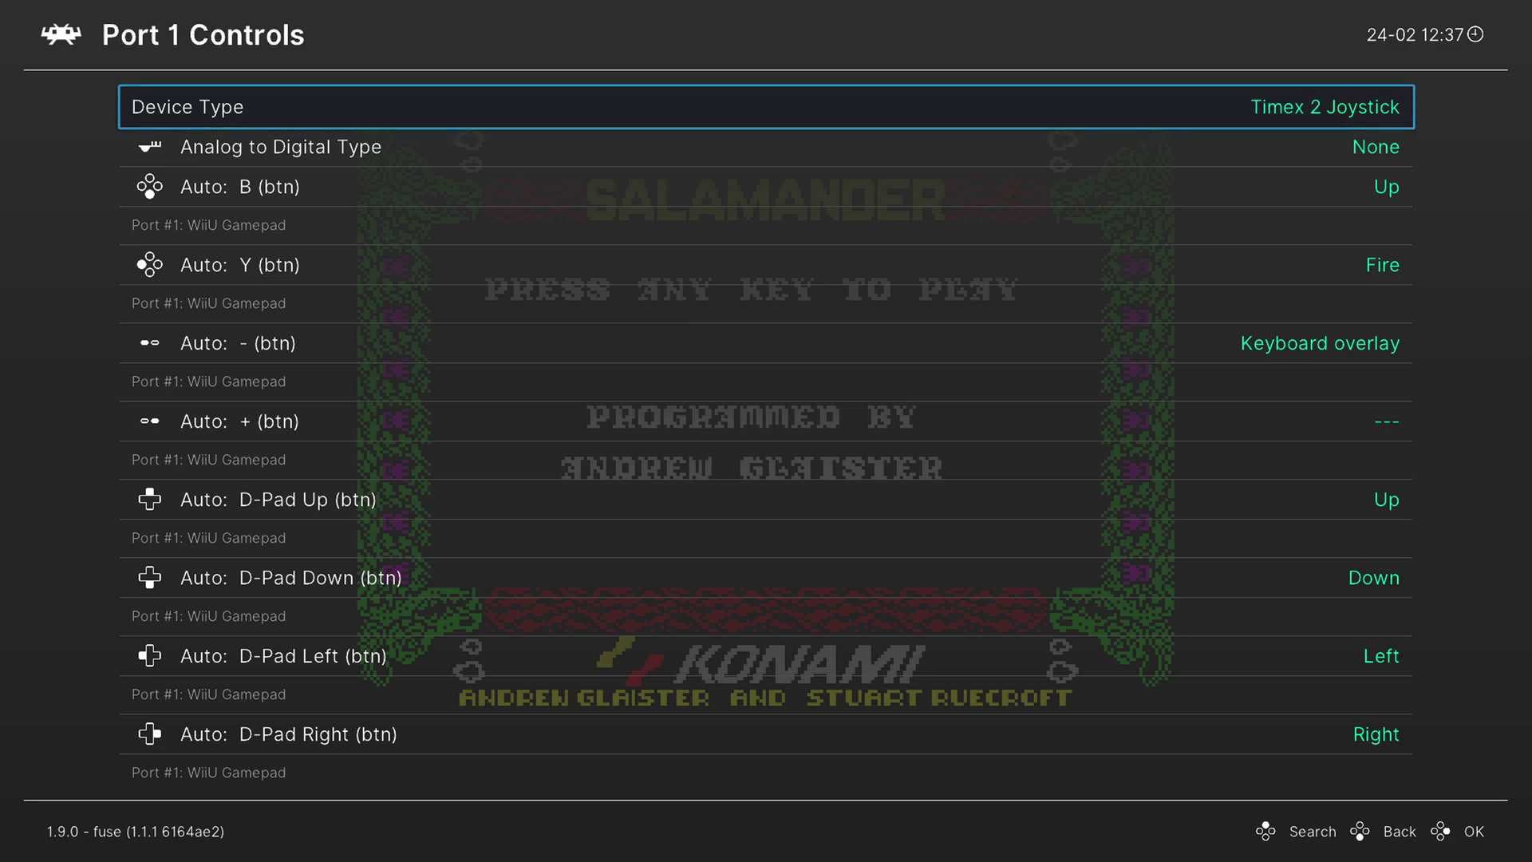
key("Right")
key("Right")
key("BackSpace")
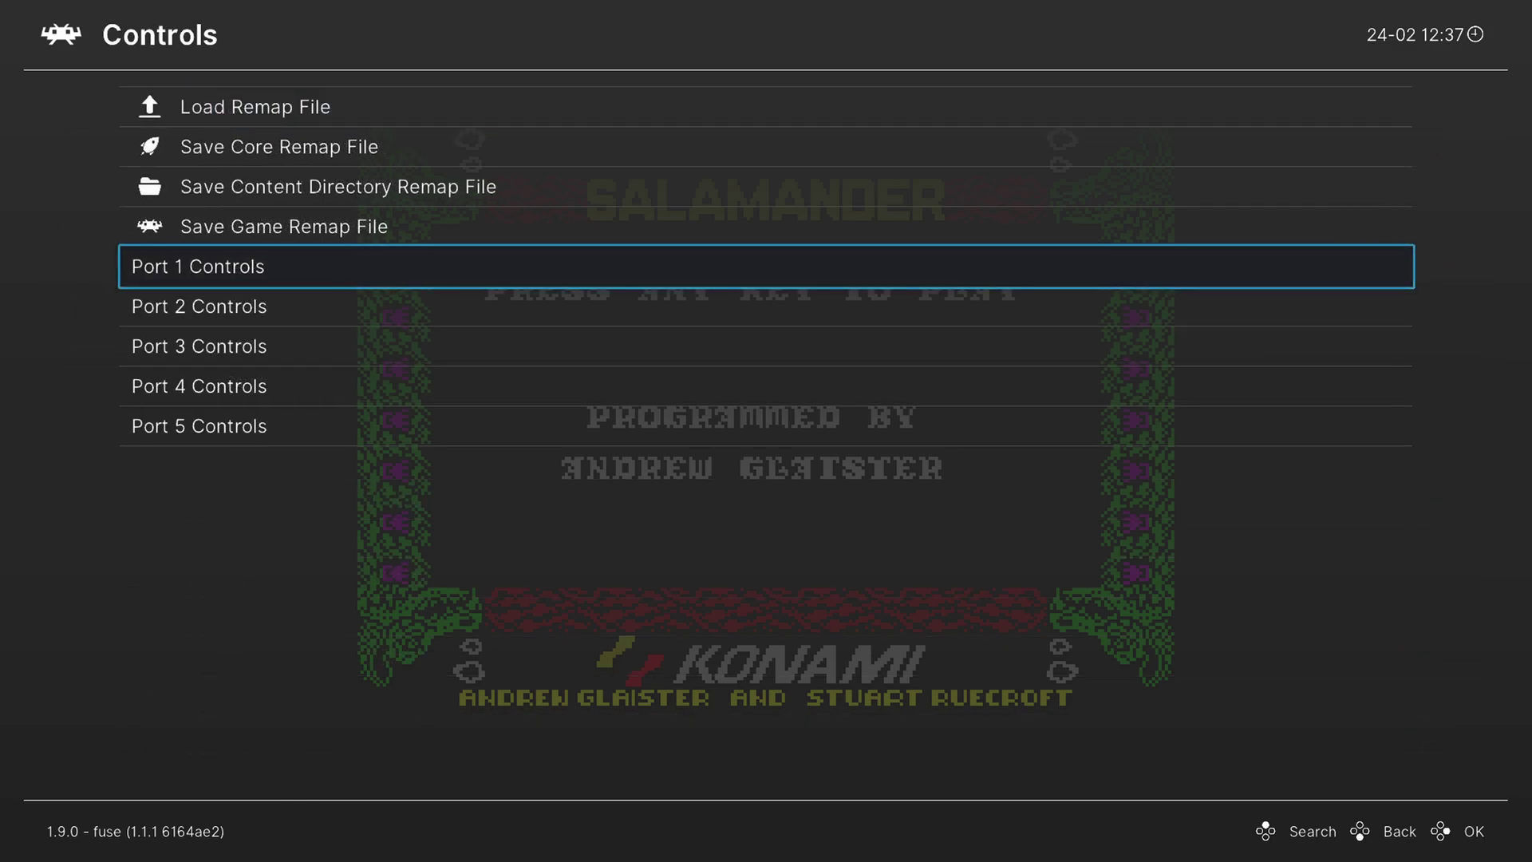
Set the Port 3 device type to Sinclair Keyboard
key("Down")
key("Down")
key("Return")
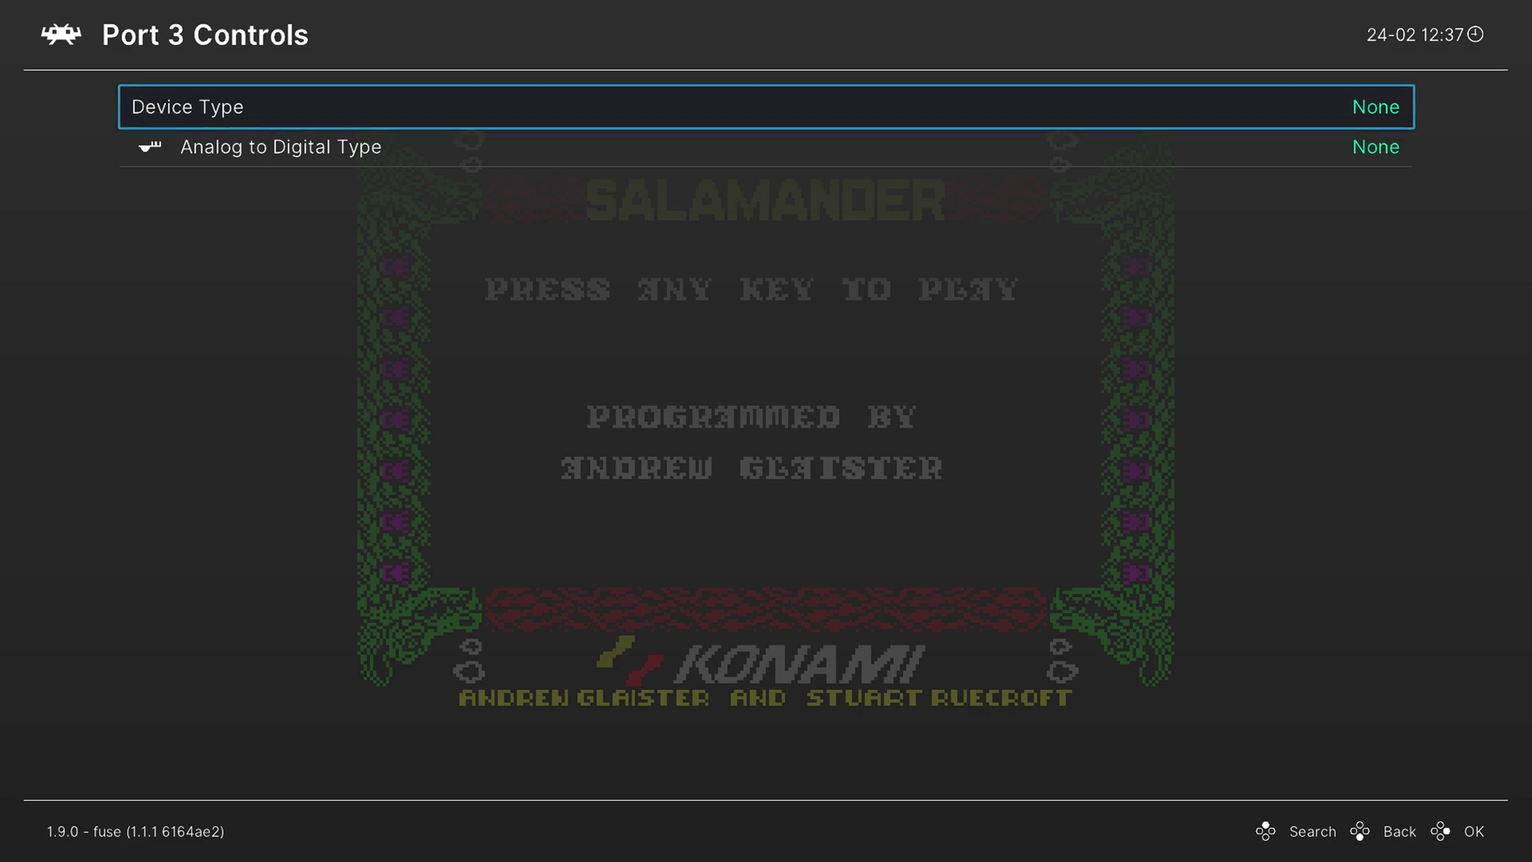
key("Right")
key("Right")
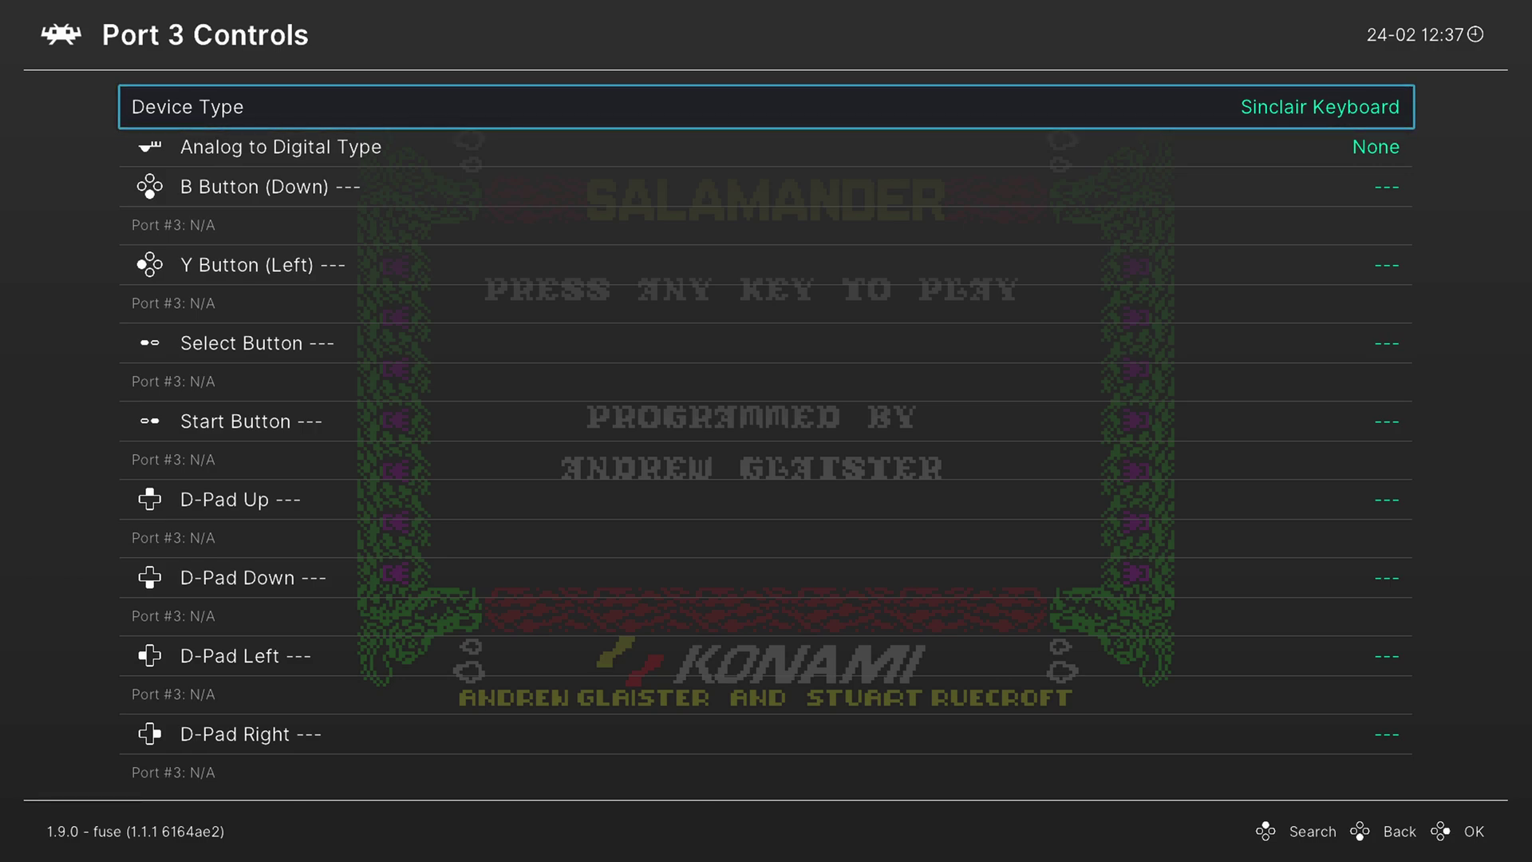
key("BackSpace")
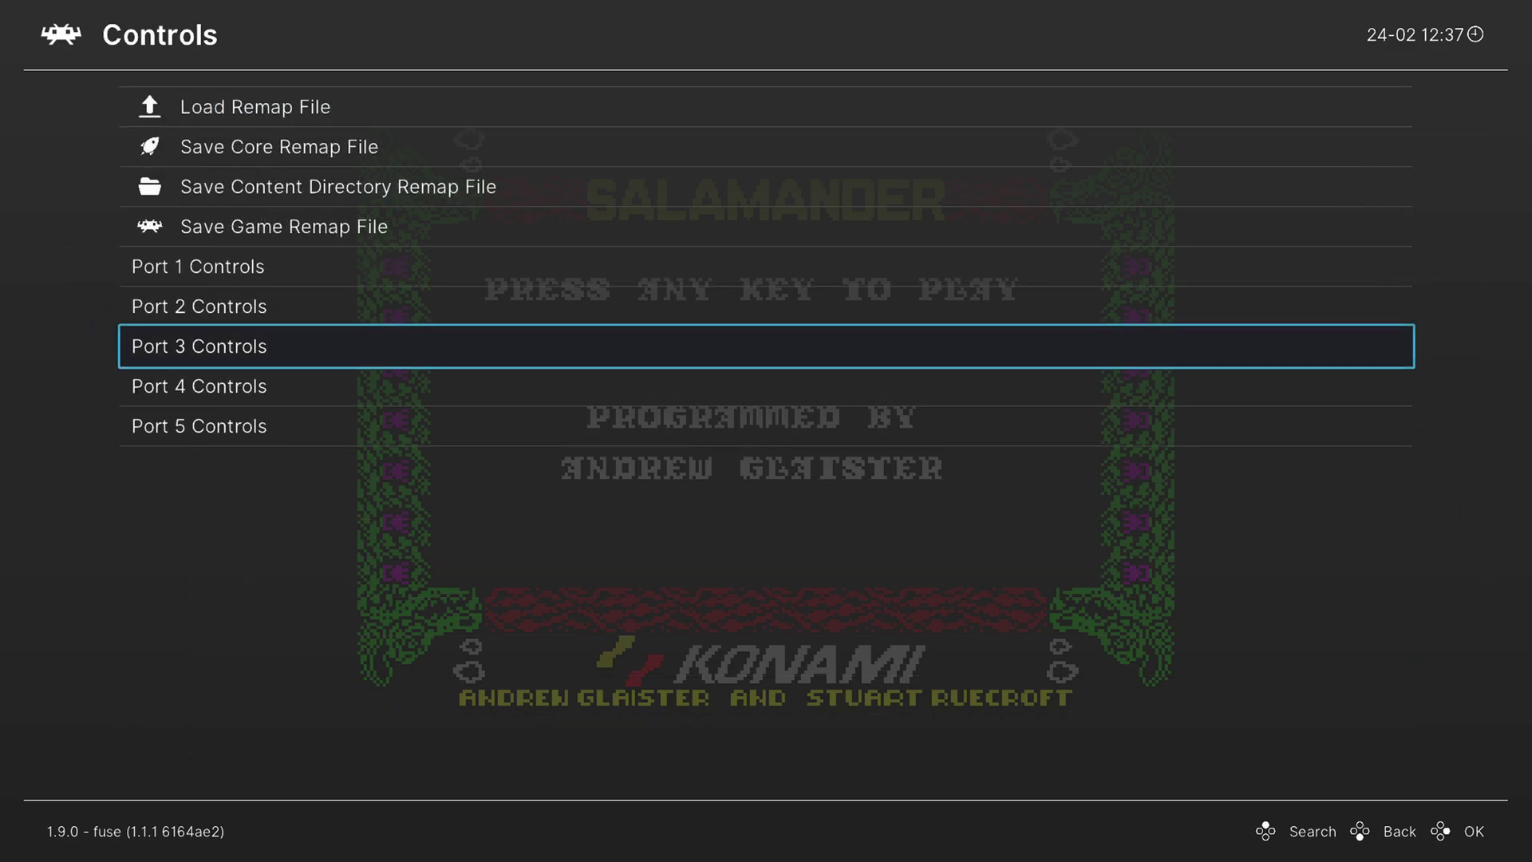
Leave the controls settings and resume Salamander from the Quick Menu
key("BackSpace")
key("Up")
key("Up")
key("Up")
key("Up")
key("Up")
key("Up")
key("Up")
key("Up")
key("Up")
key("Up")
key("Up")
key("Up")
key("Up")
key("Up")
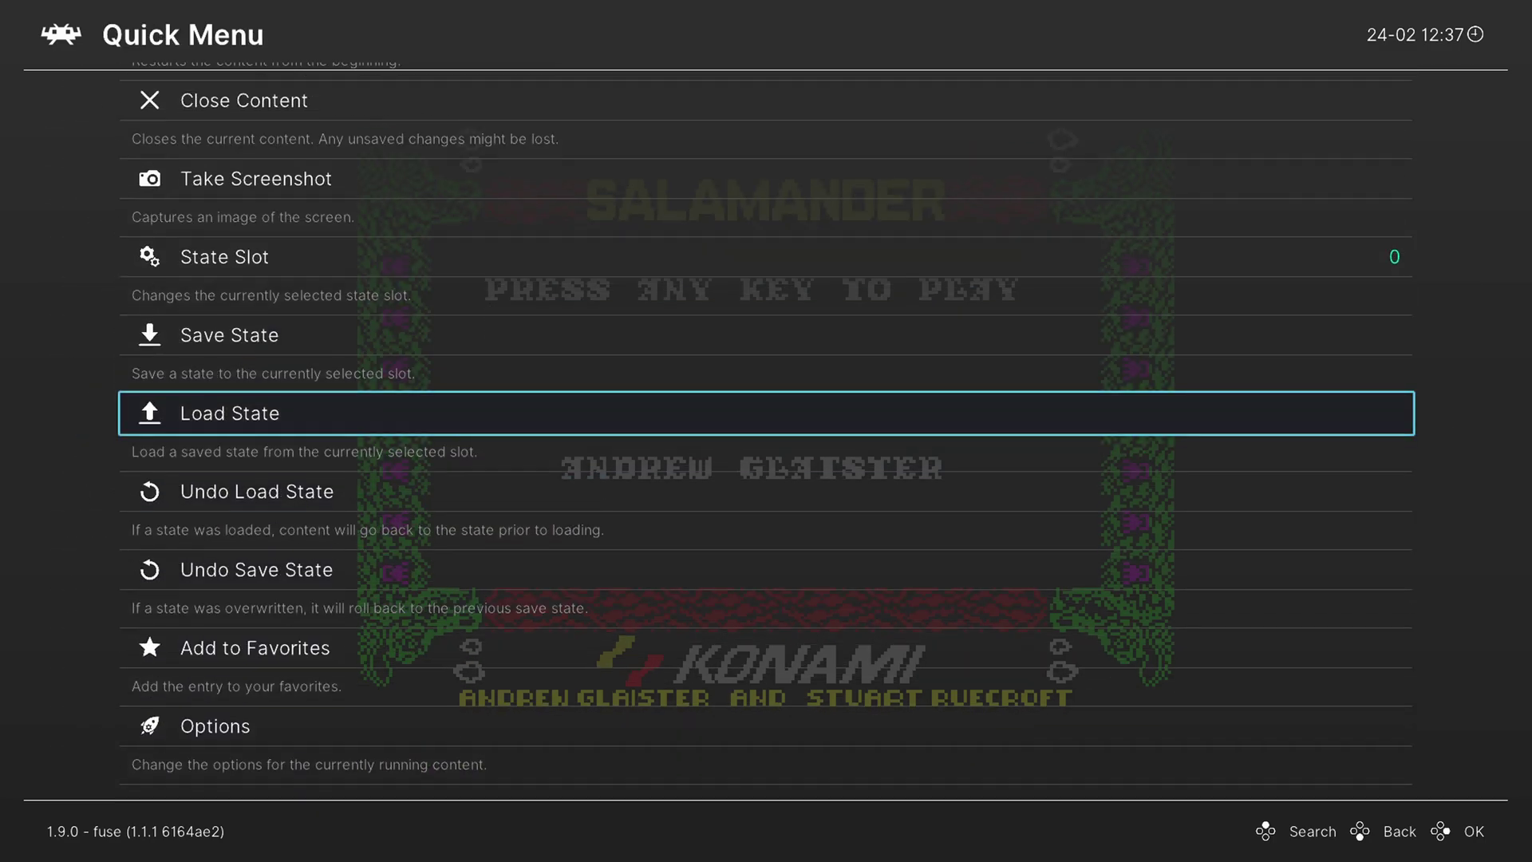
key("Return")
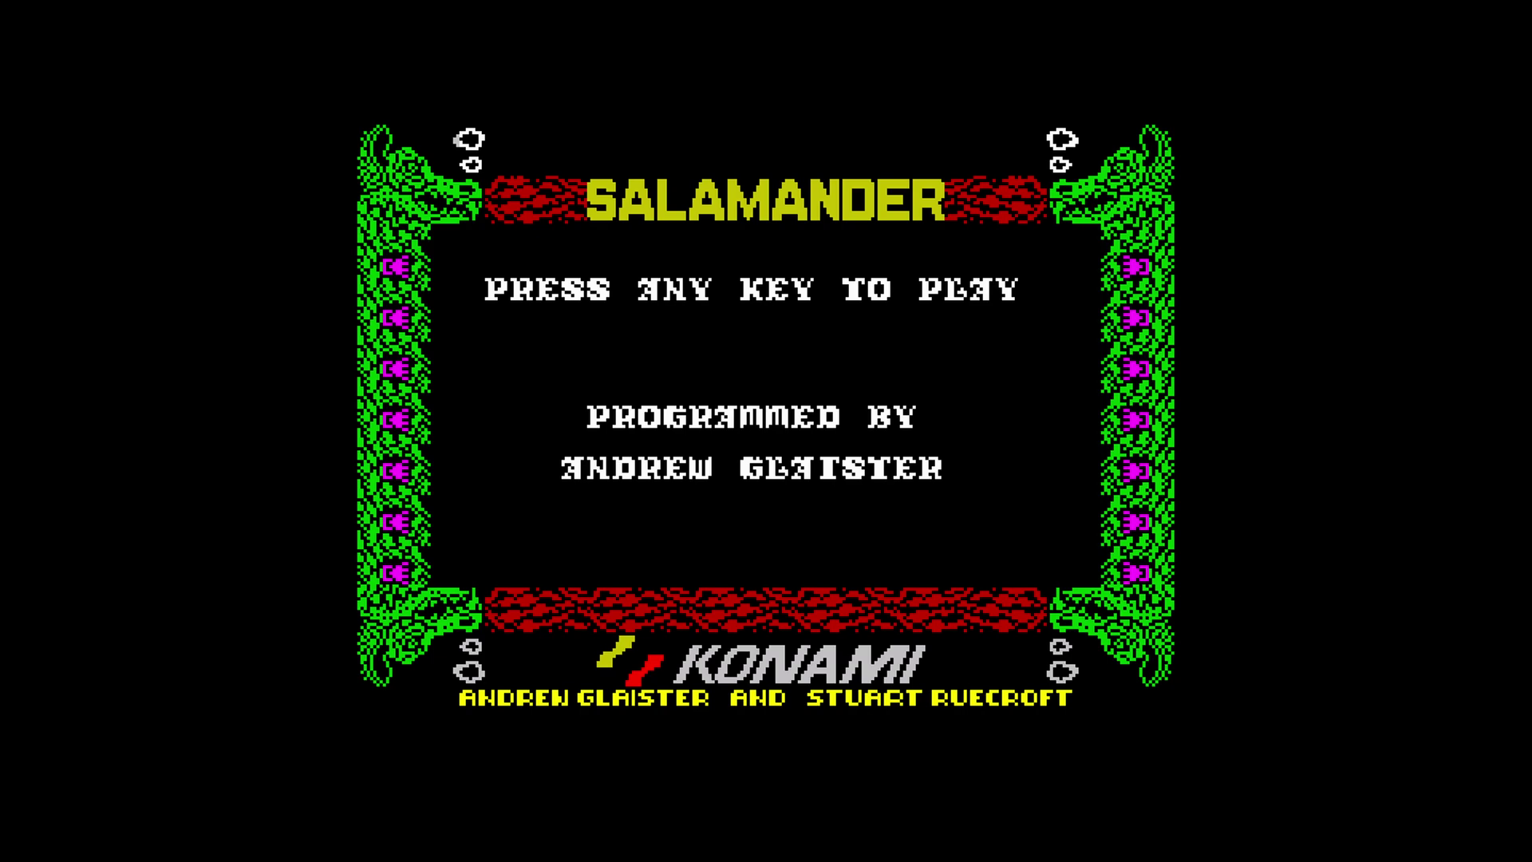
Get past Salamander's title and key definition screens and begin the game with option 1
key("Return")
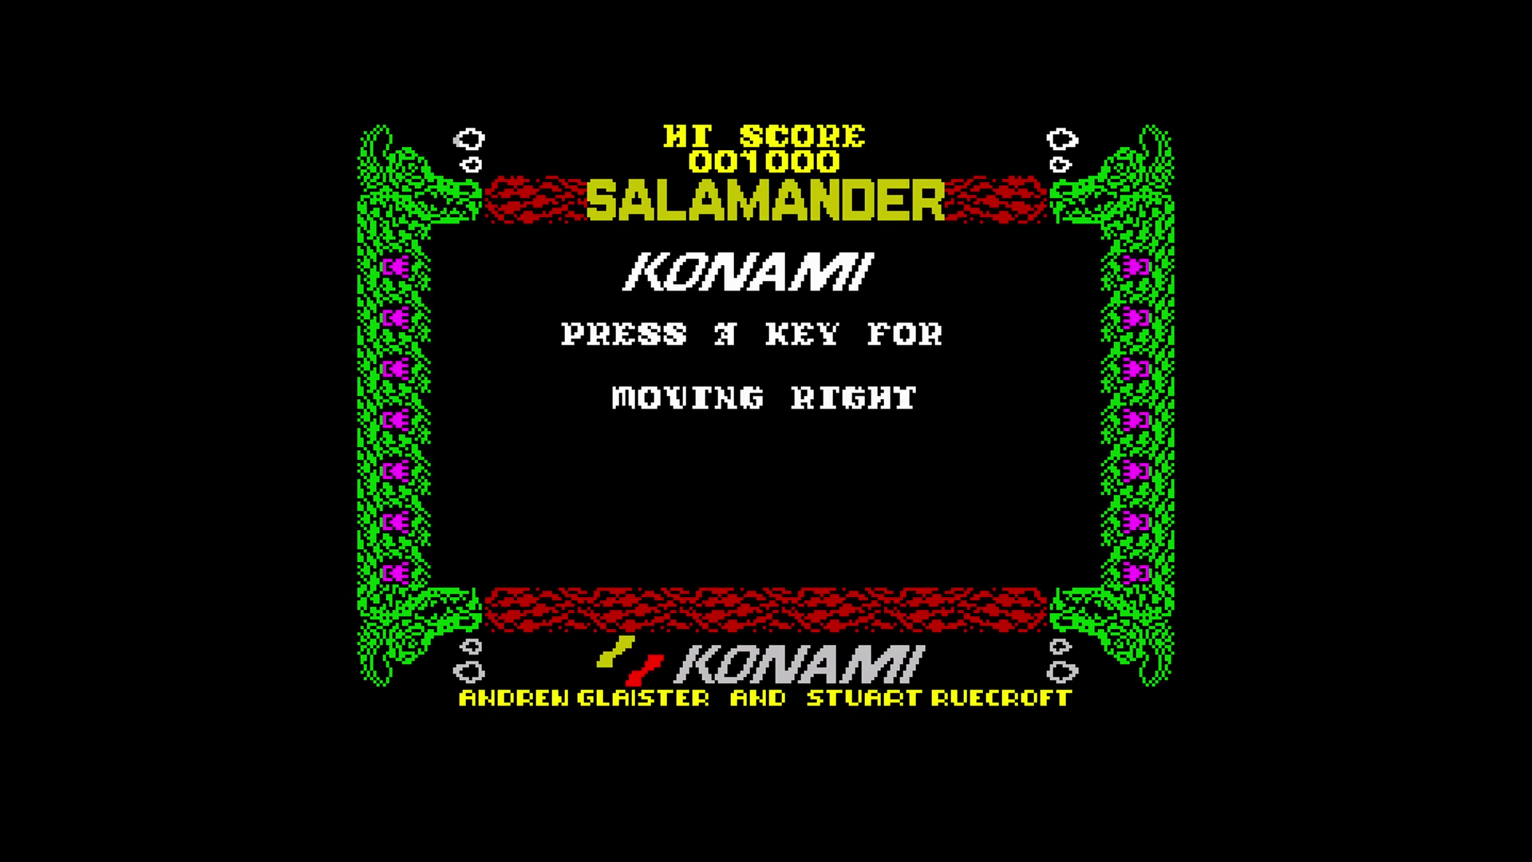
key("space")
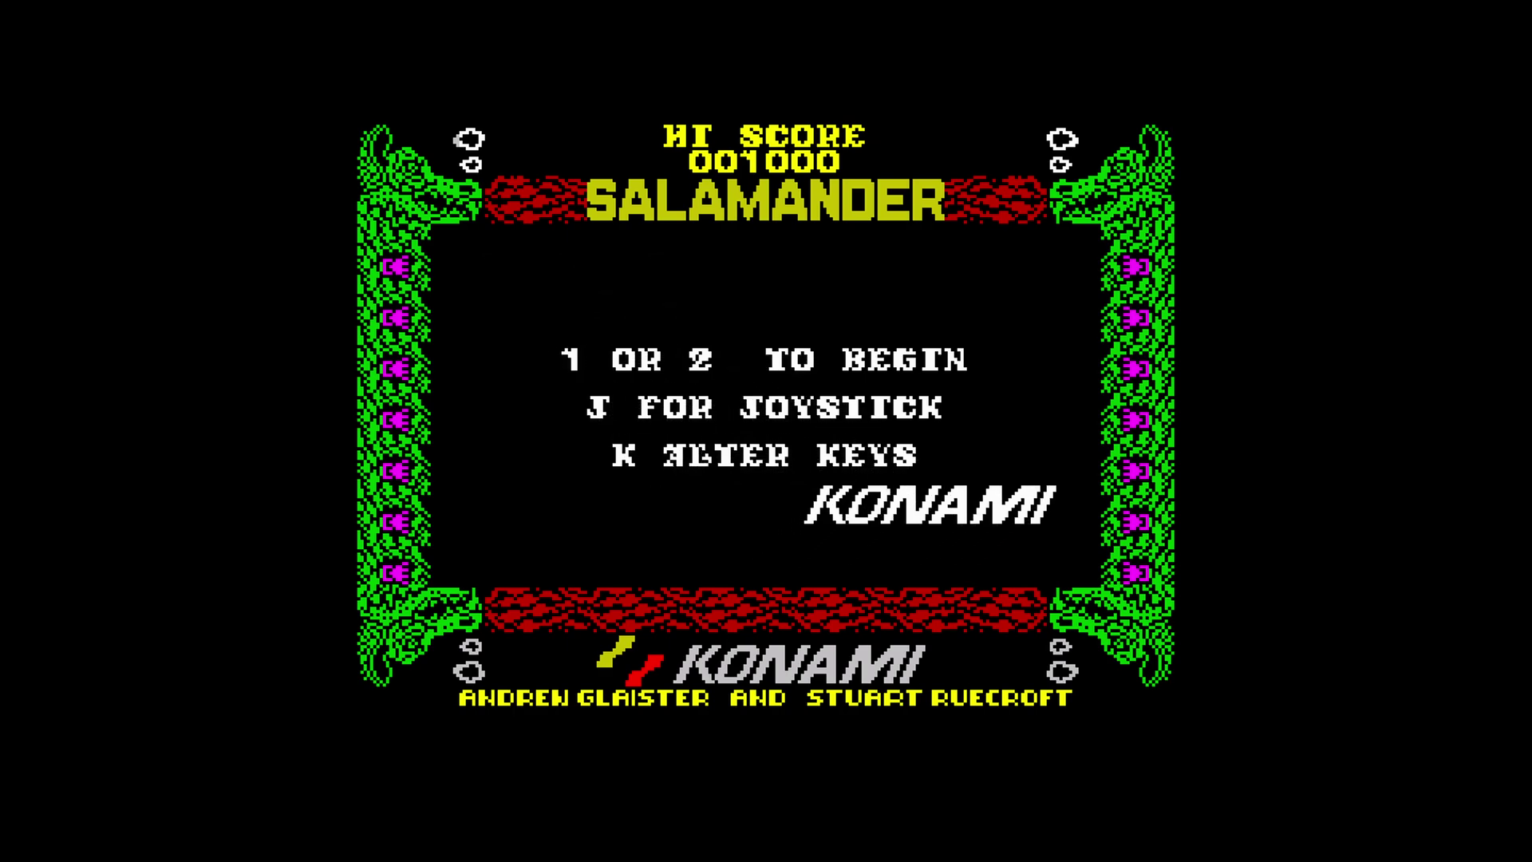
key("1")
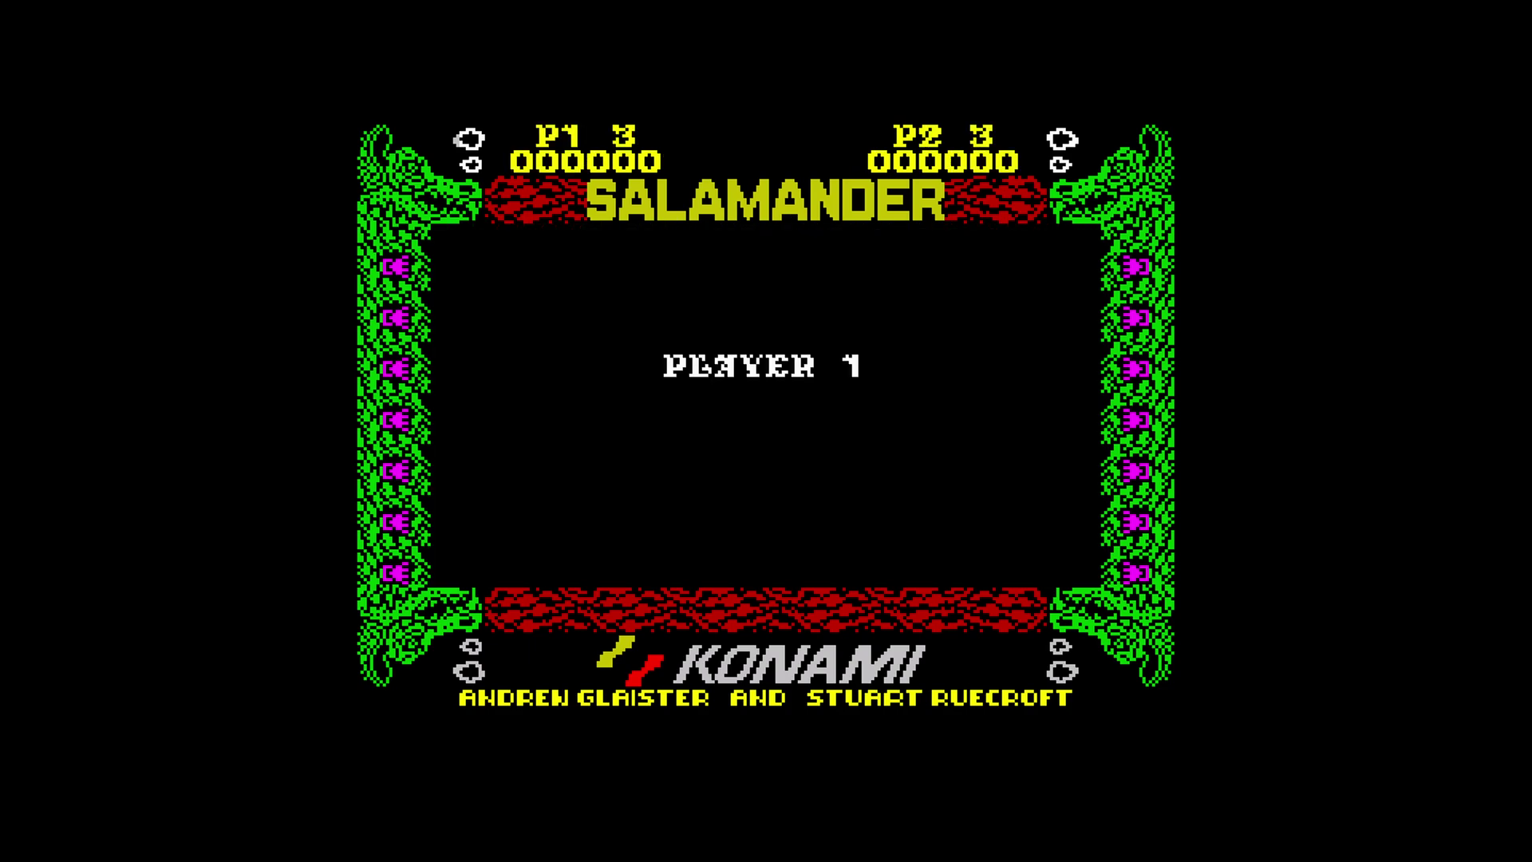
Test the controls by steering the Salamander ship around the playfield and firing at the enemy waves
key("Up")
key("space")
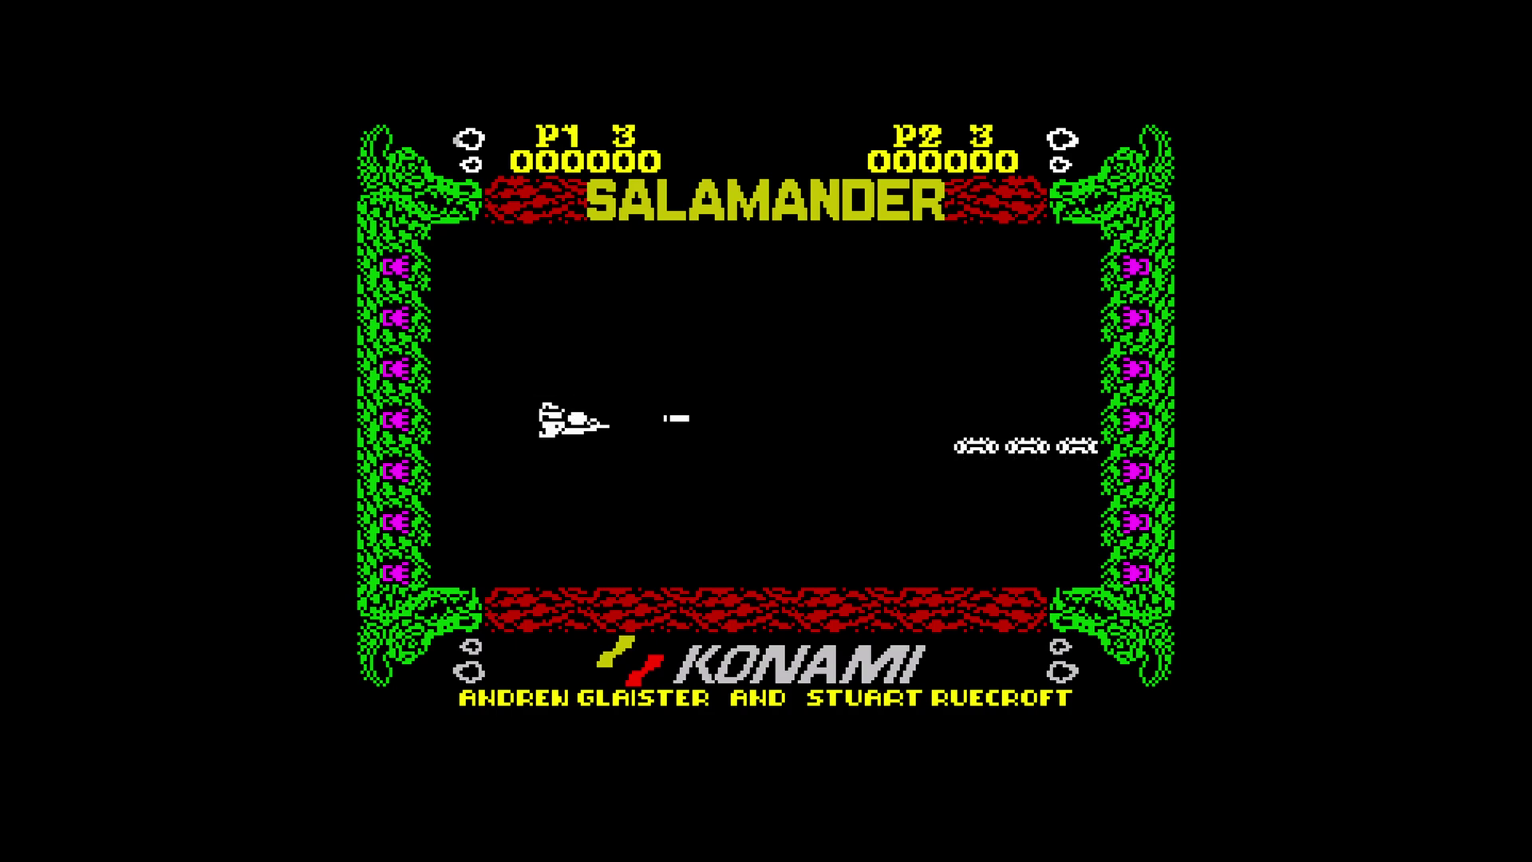
key("Down")
key("Up")
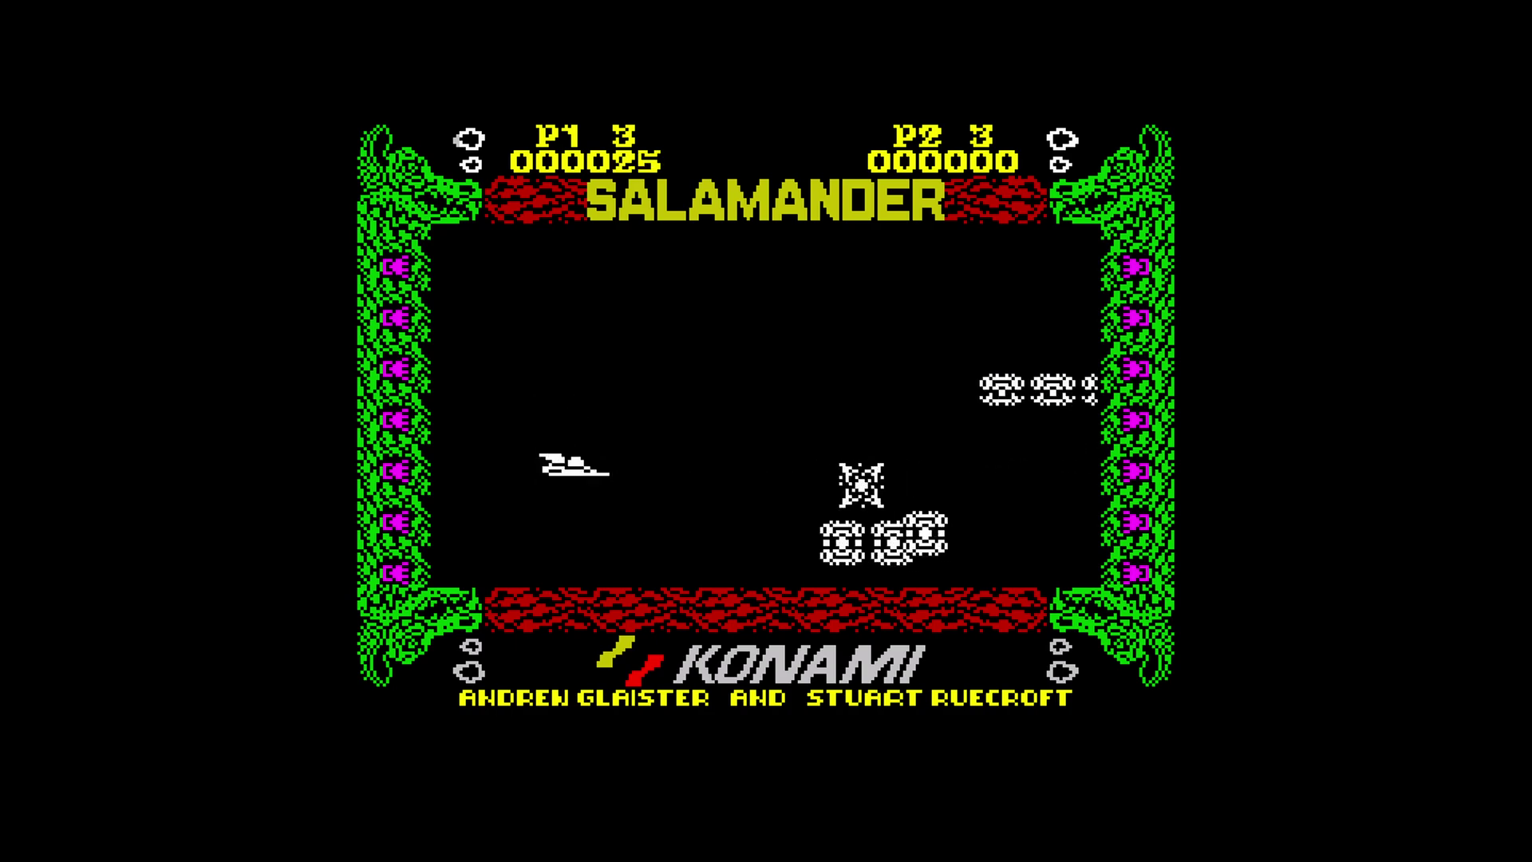
key("space")
key("Down")
key("Left")
key("space")
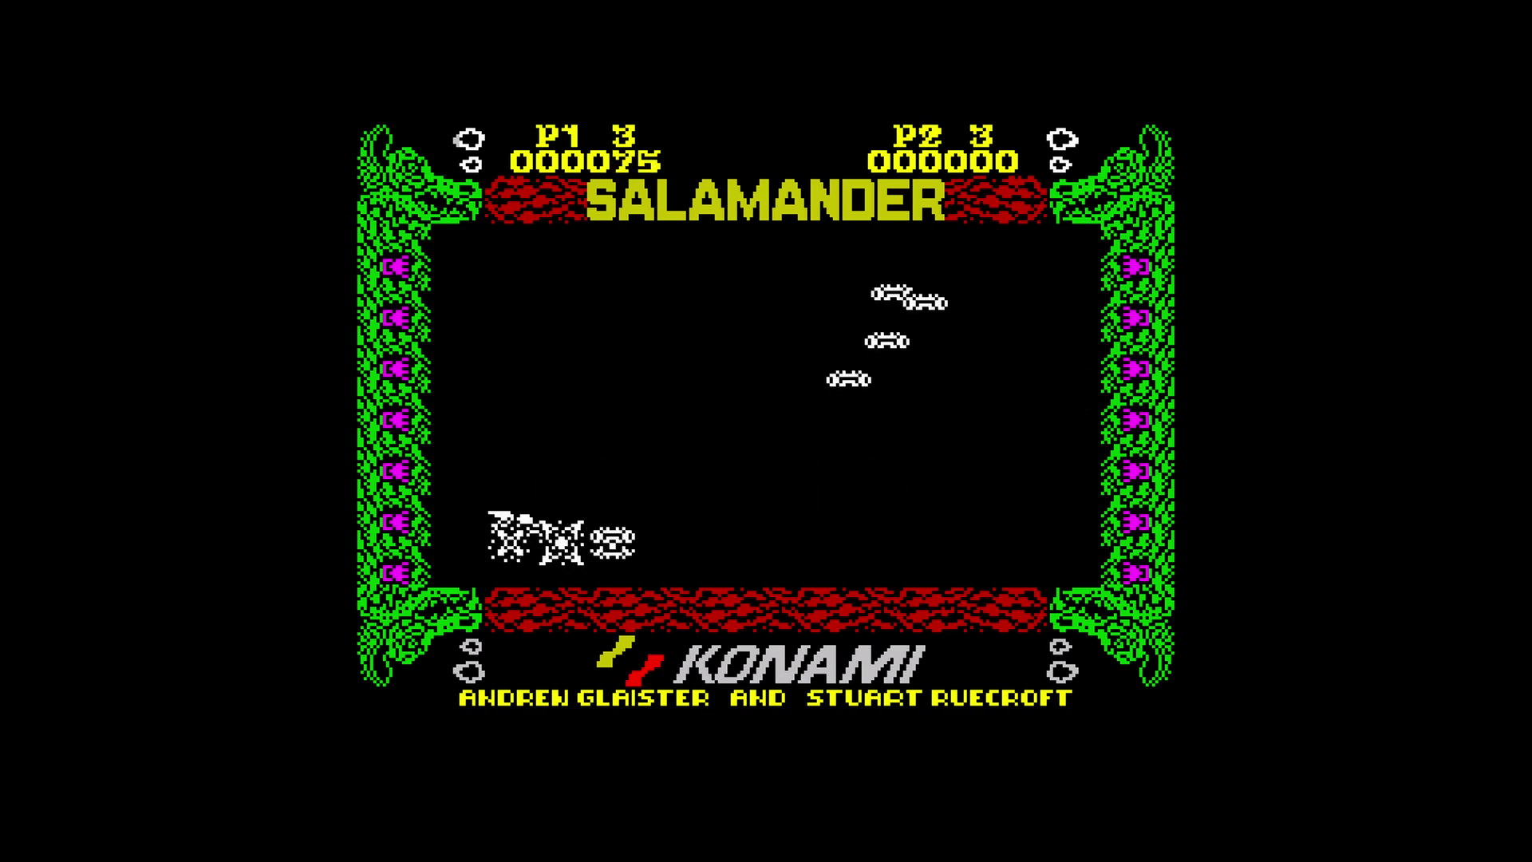
key("space")
key("Up")
key("Right")
key("Up")
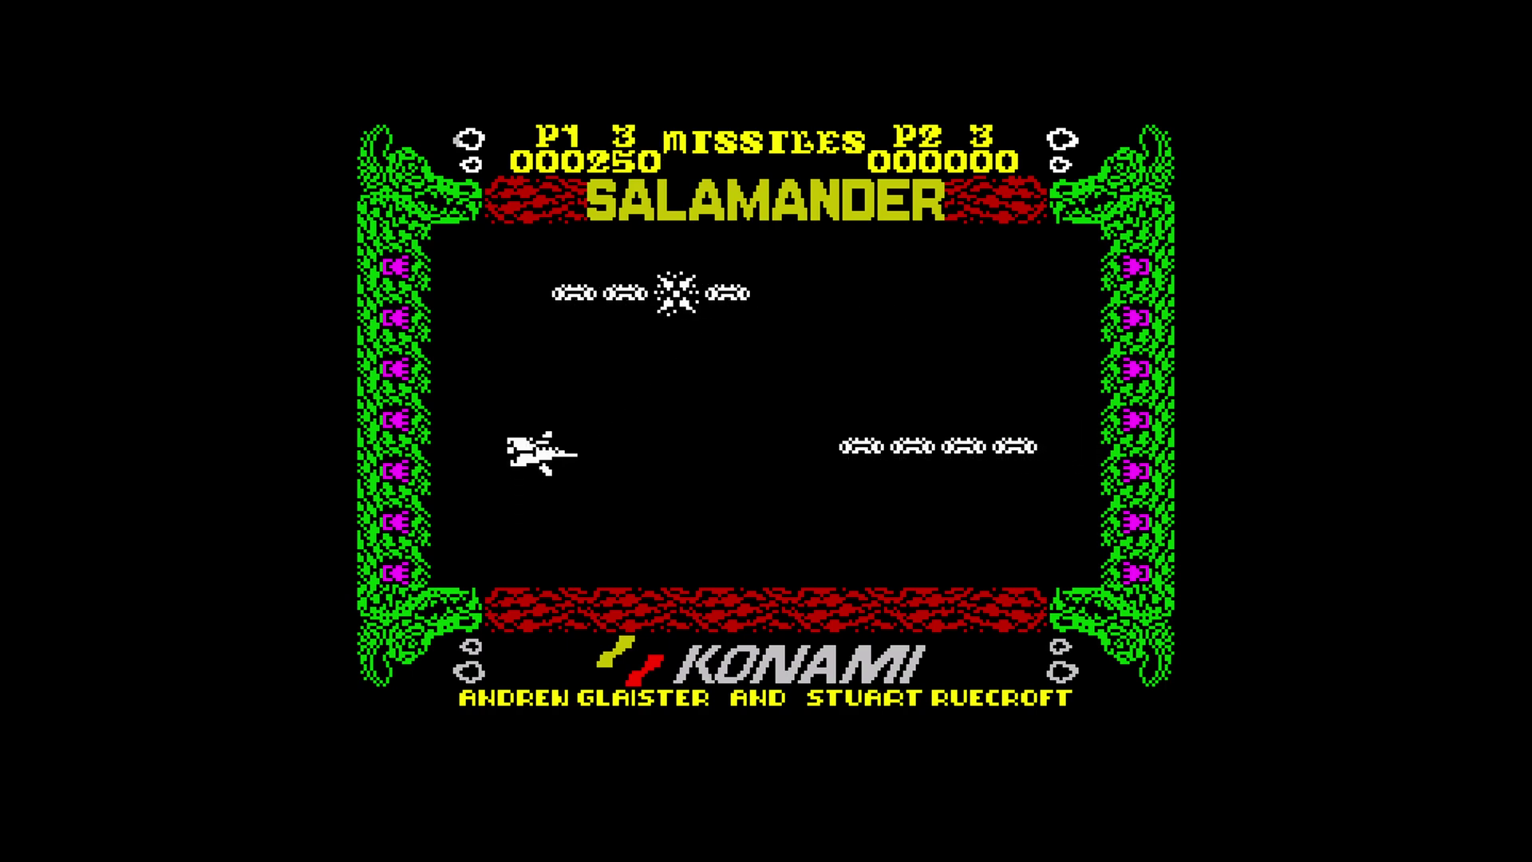
key("space")
key("space")
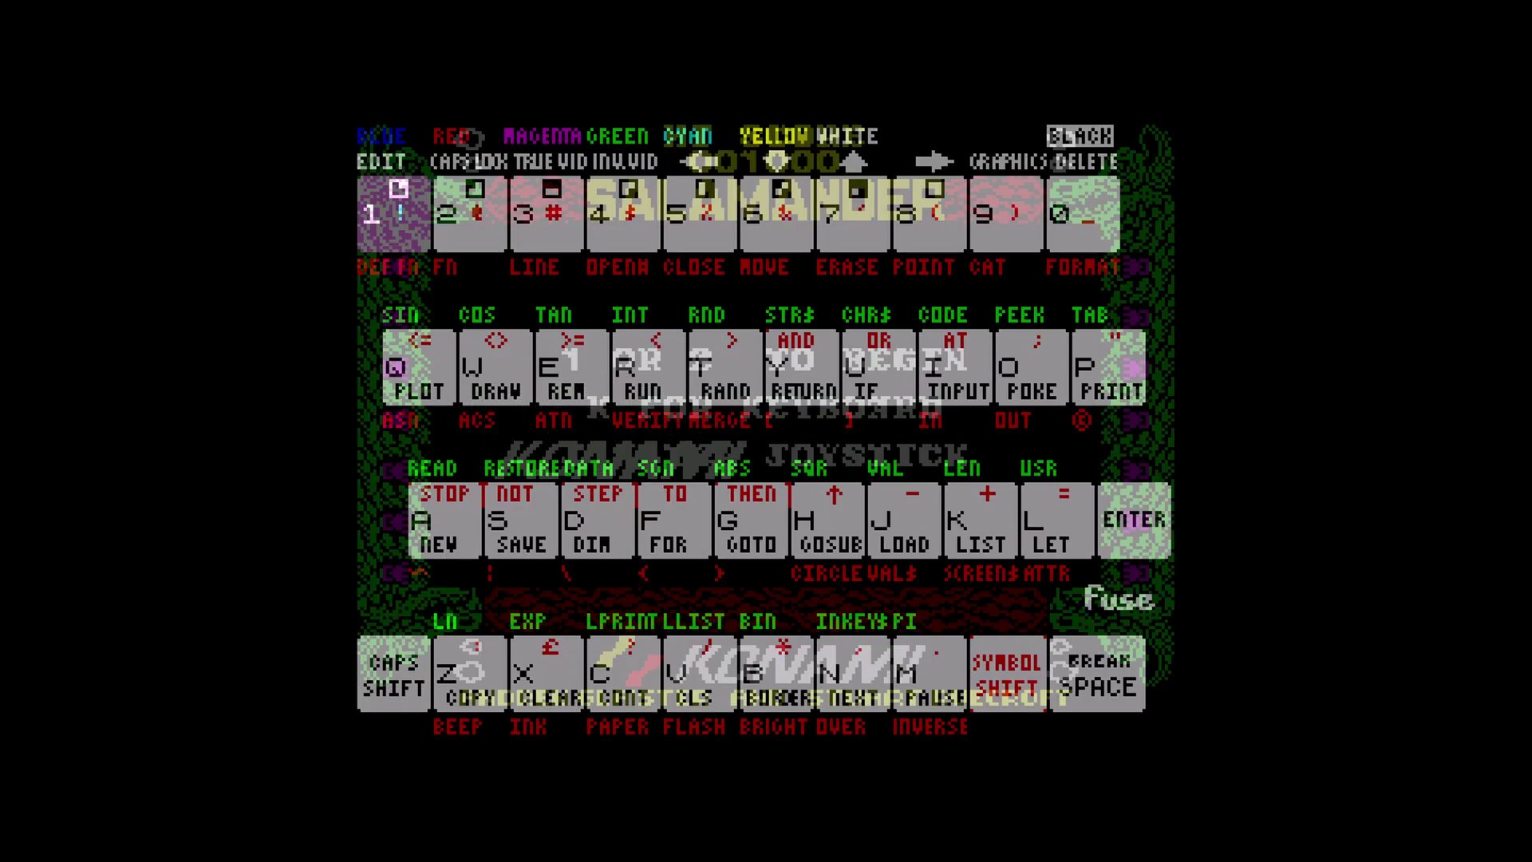
Close the keyboard overlay, begin a new Salamander game with option 1 and fire at the first enemies
key("Escape")
key("1")
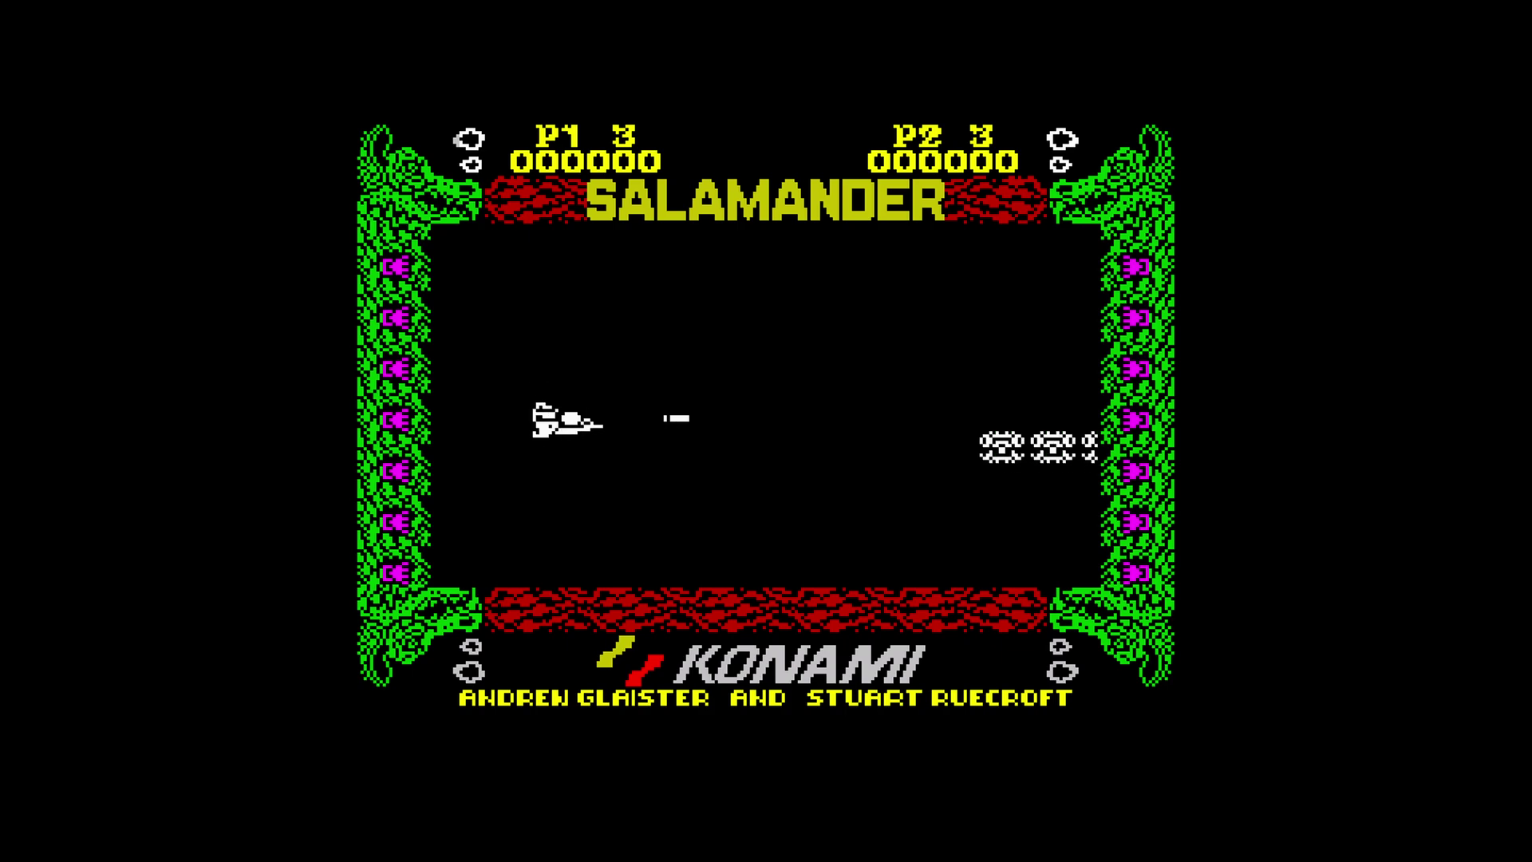
key("Right")
key("Down")
key("space")
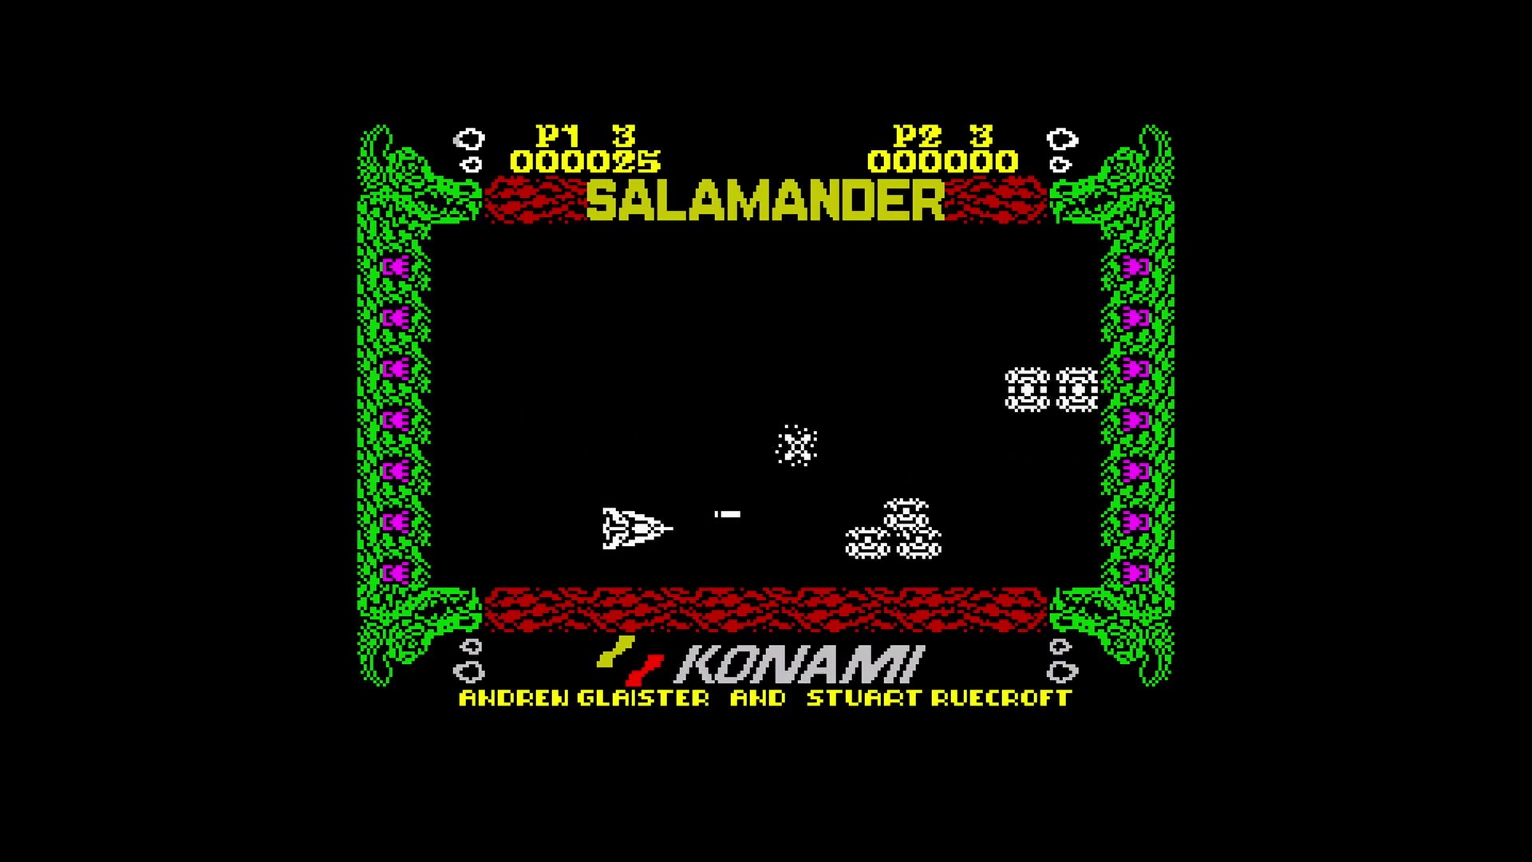
Play the current Salamander game to its end, dodging and shooting the enemy formations with the ship
key("Left")
key("space")
key("Left")
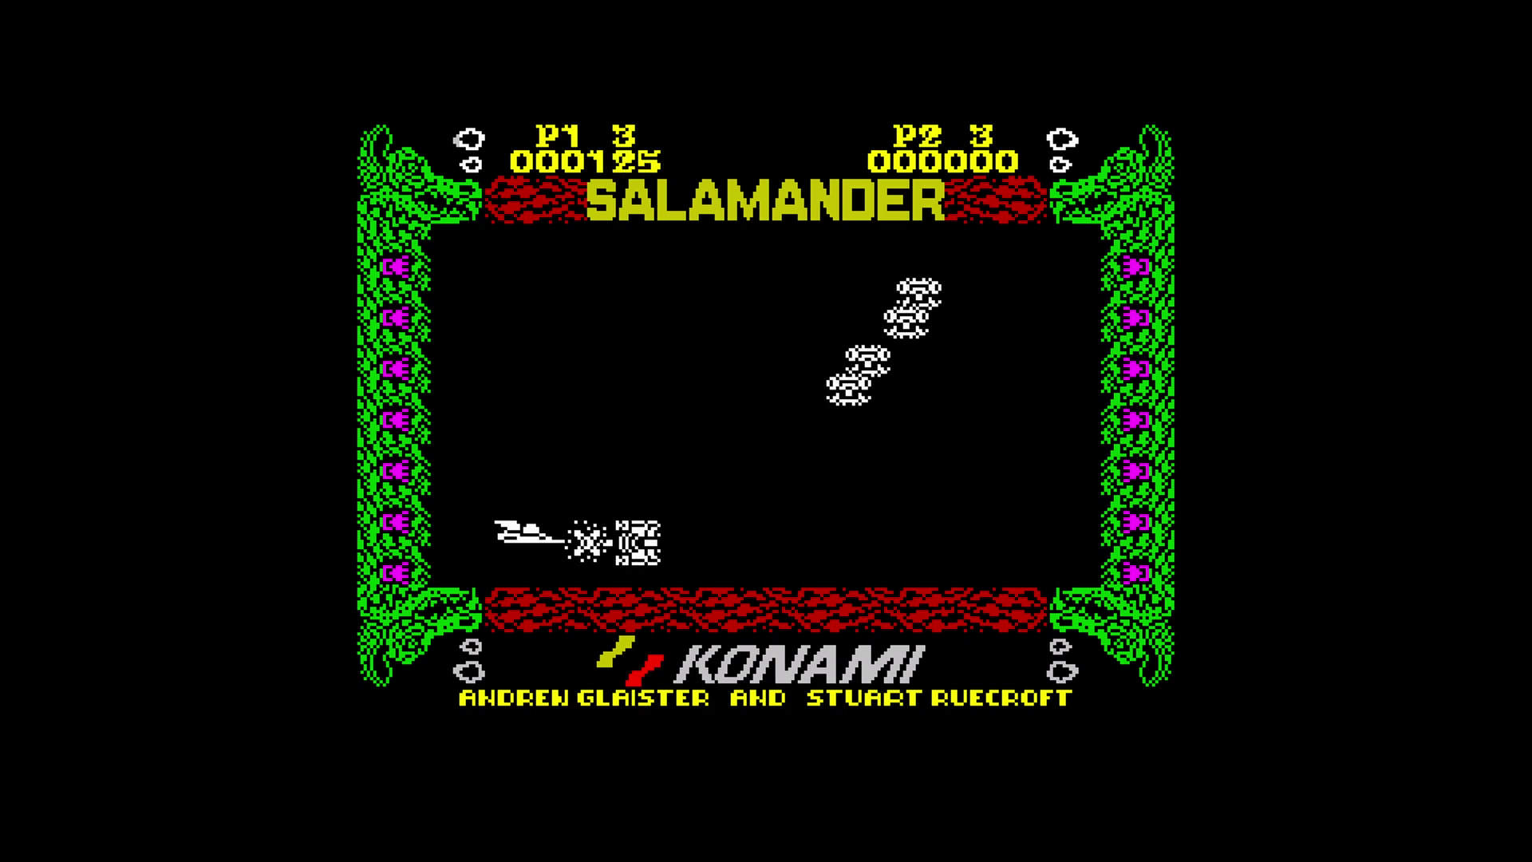
key("Right")
key("Up")
key("Right")
key("space")
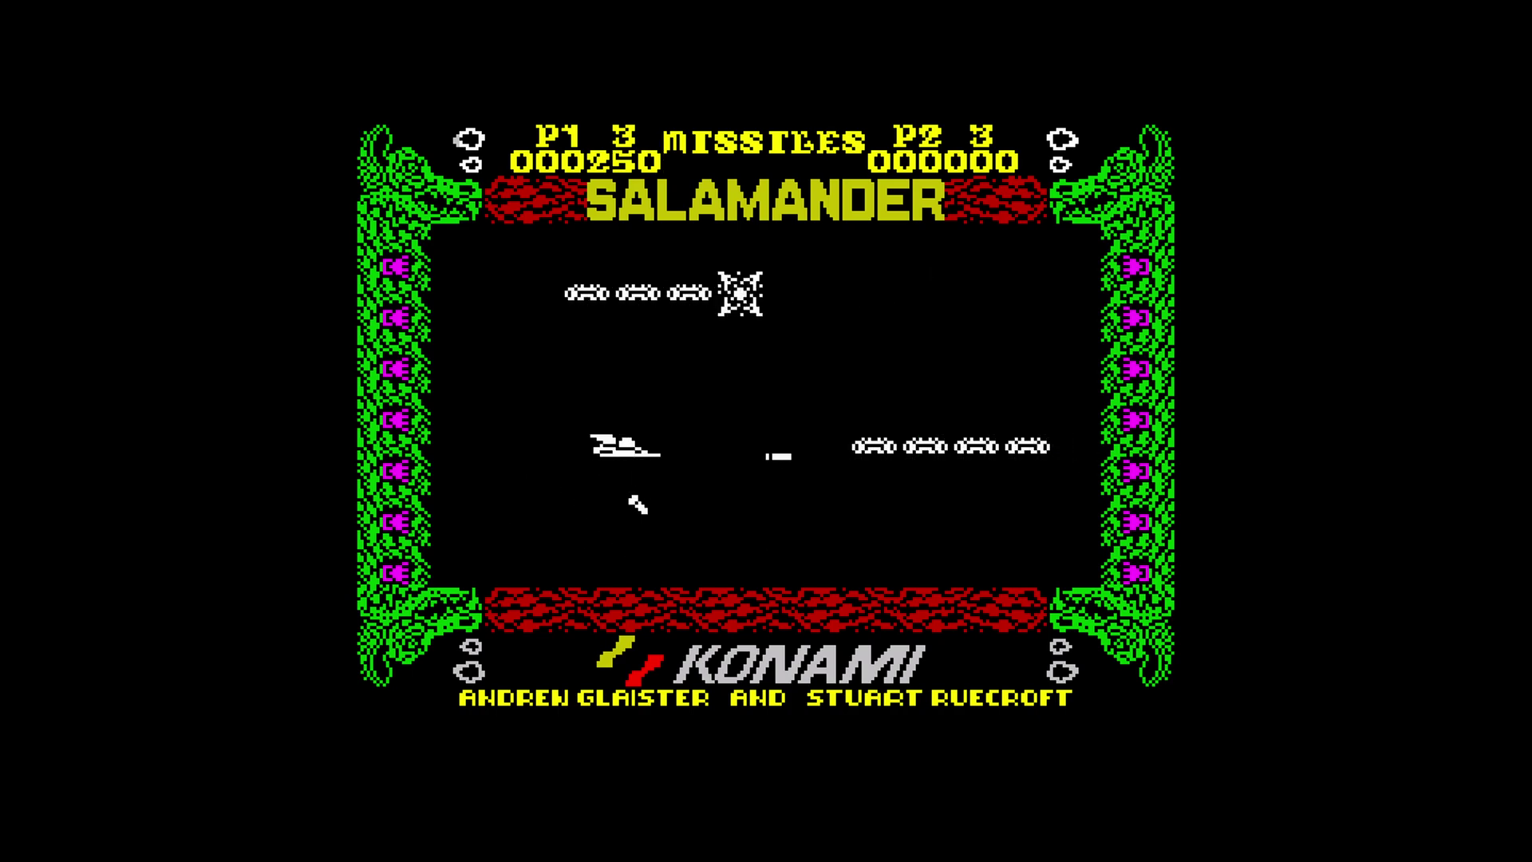
key("space")
key("space")
key("Right")
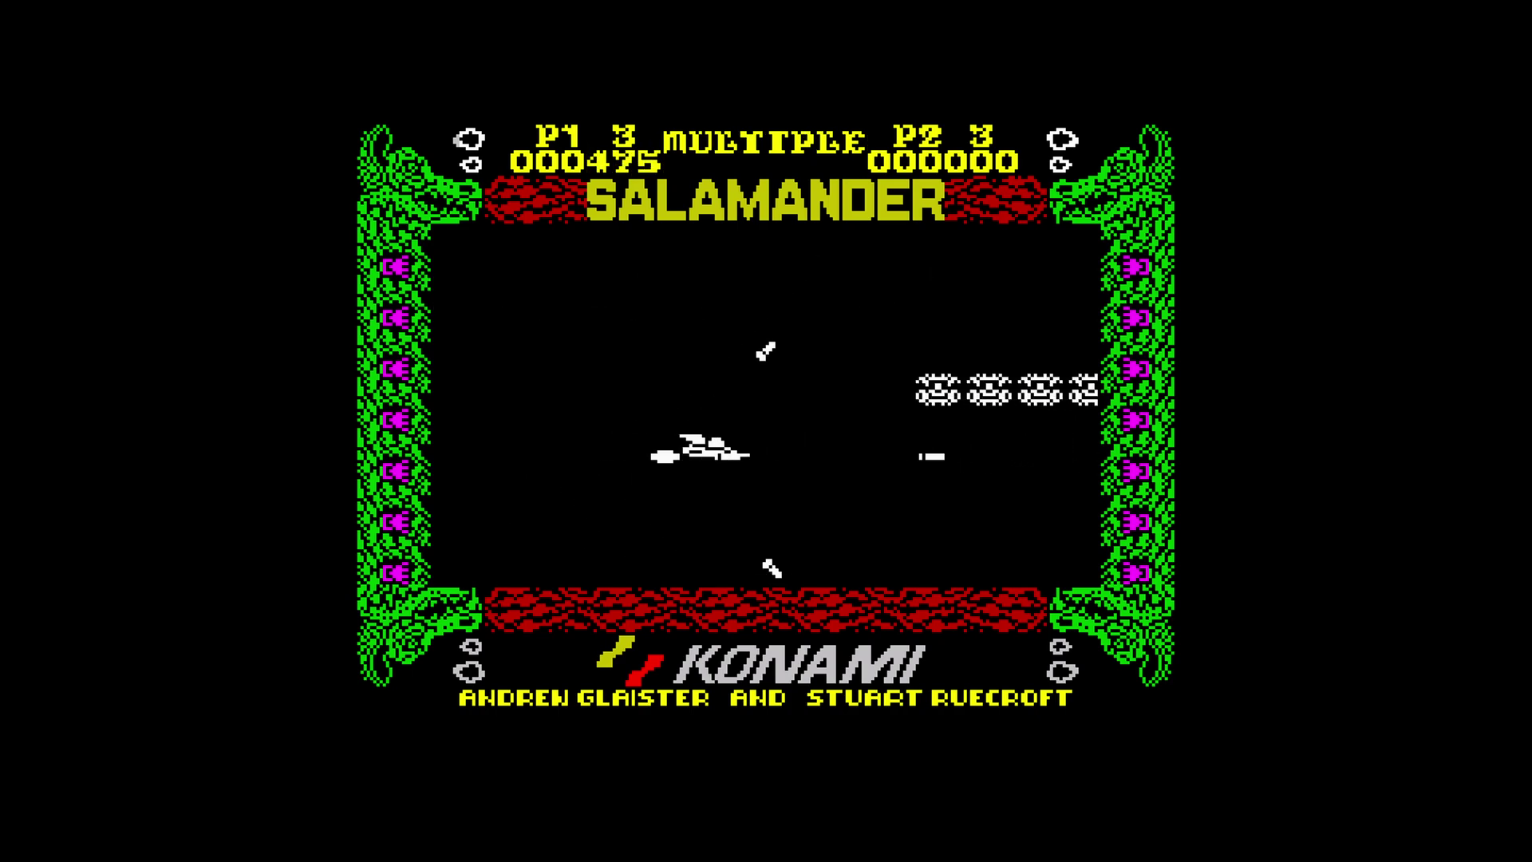
key("Up")
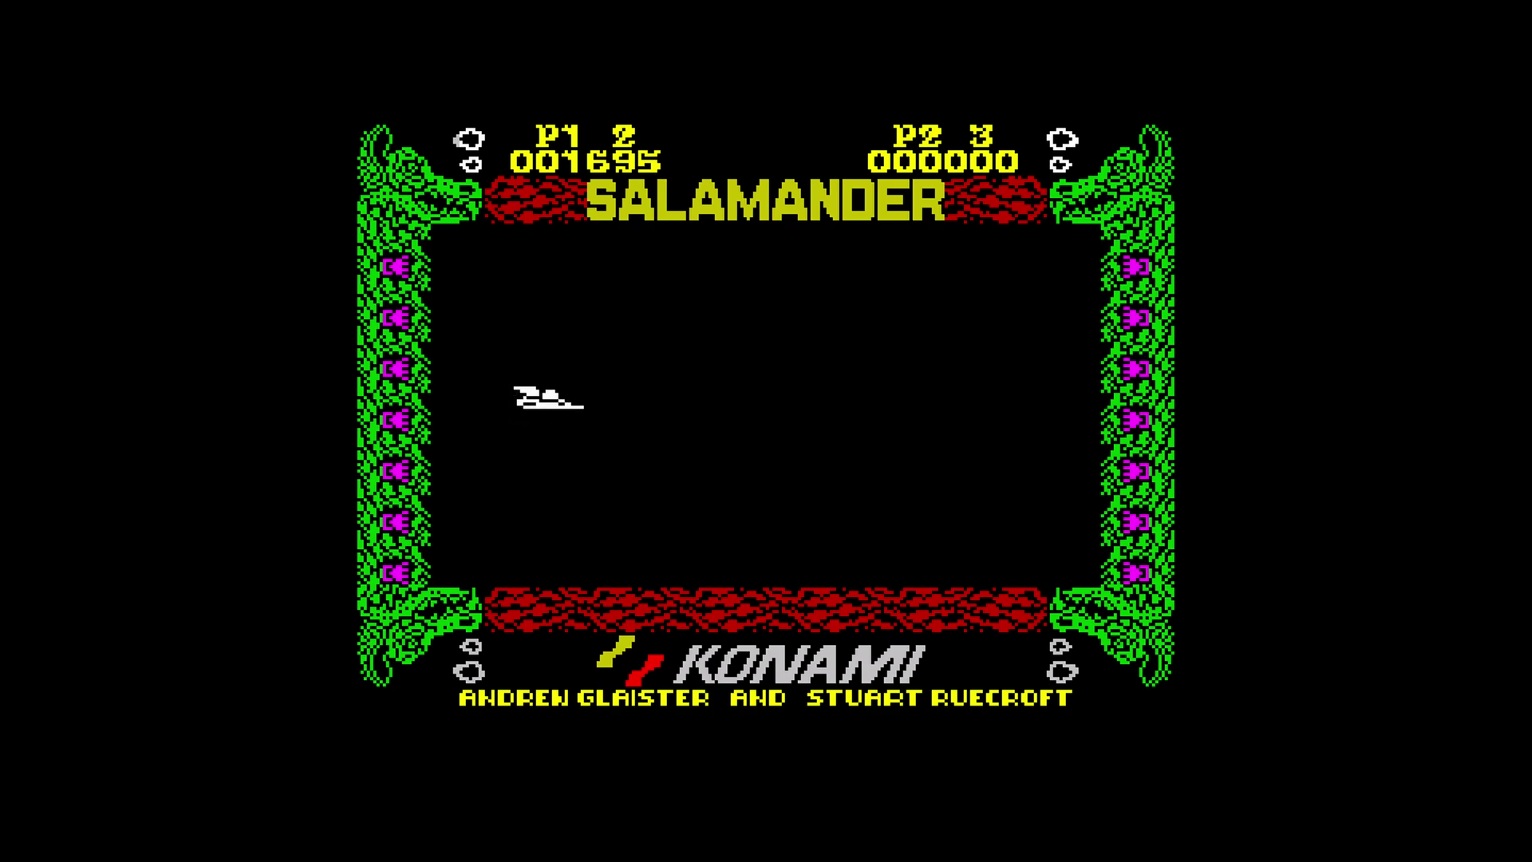
key("Down")
key("space")
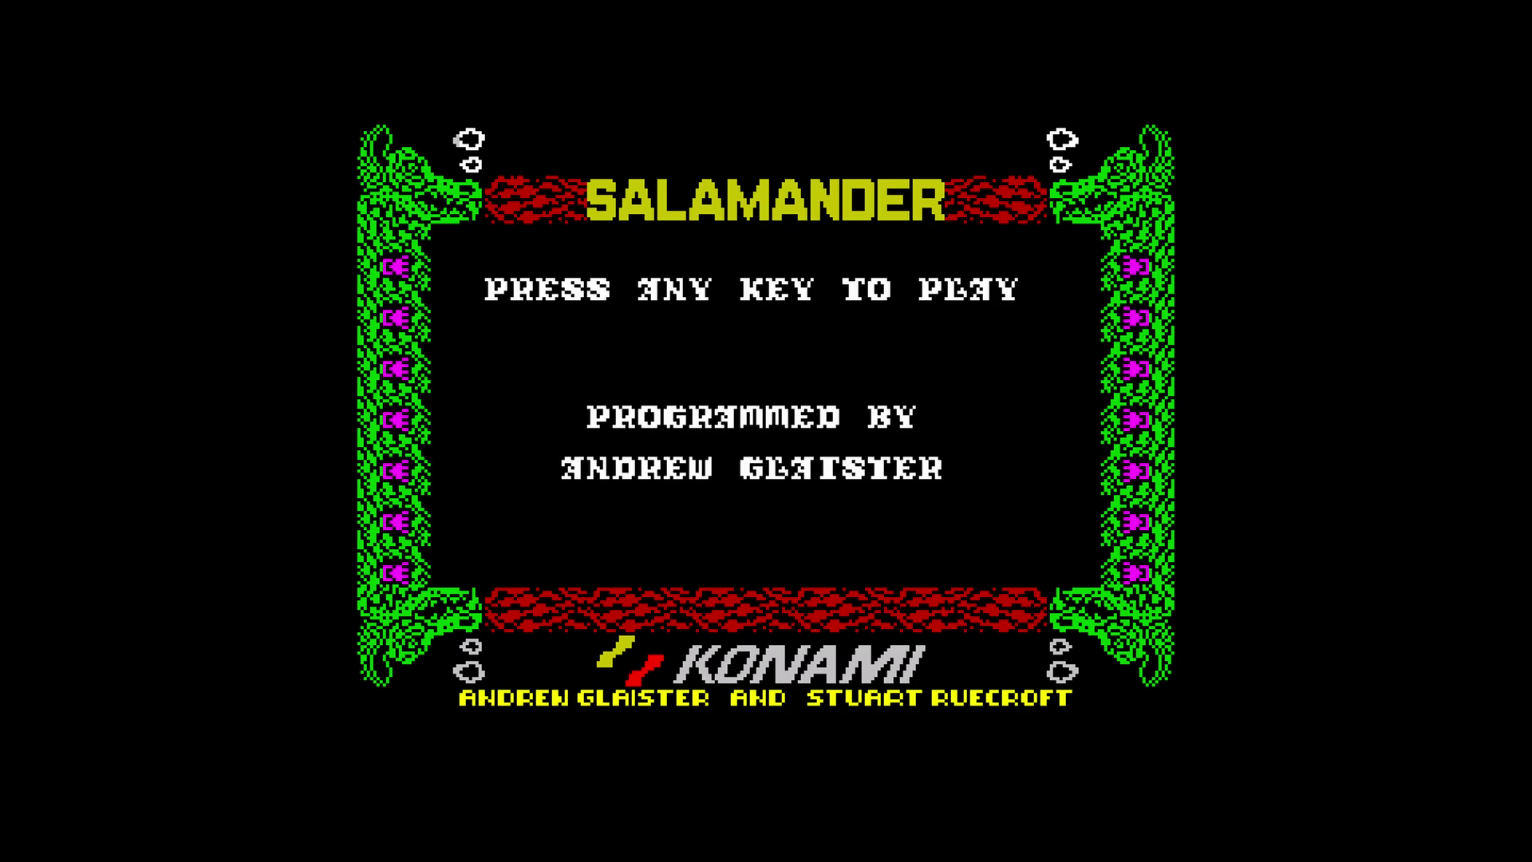
Bring up the Quick Menu over Salamander and open the Fuse core Options
key("F1")
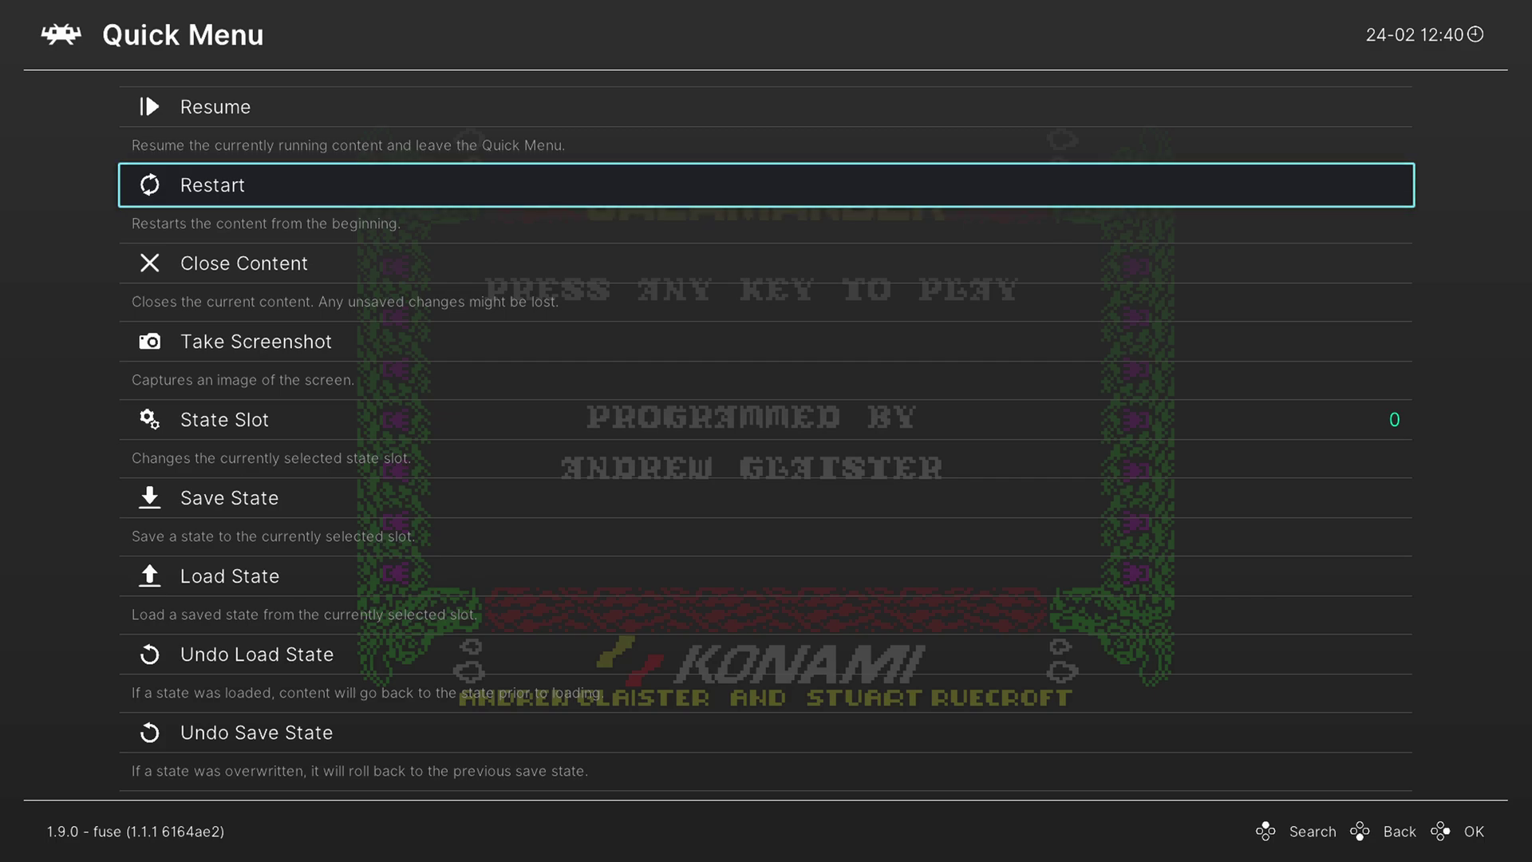
key("Down")
key("Down")
key("Down")
key("Down")
key("Down")
key("Down")
key("Down")
key("Down")
key("Down")
key("Down")
key("Down")
key("Down")
key("Down")
key("Down")
key("Down")
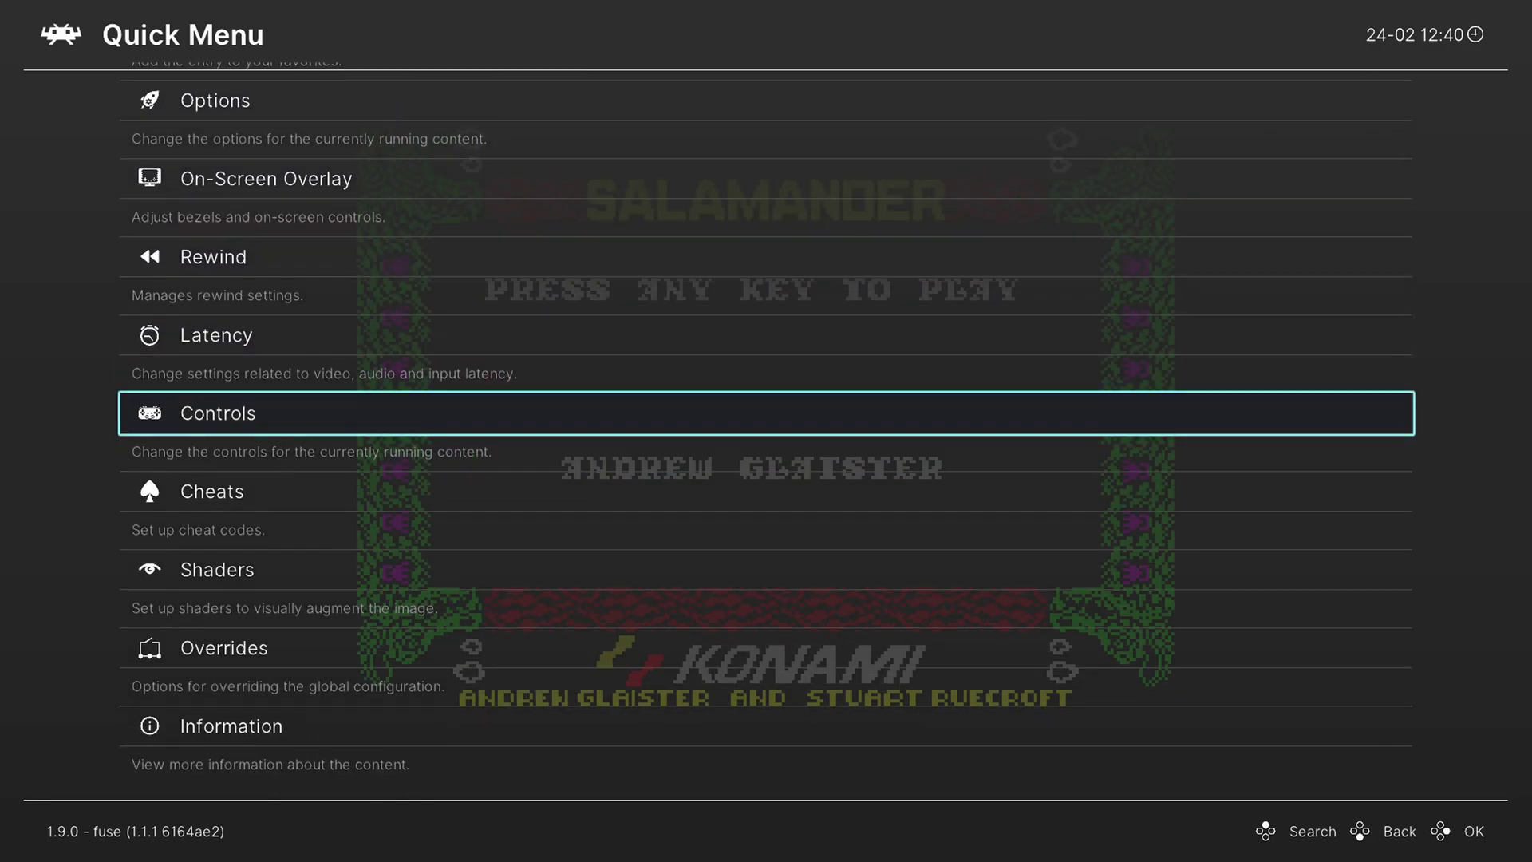
key("Up")
key("Up")
key("Up")
key("Up")
key("Up")
key("Up")
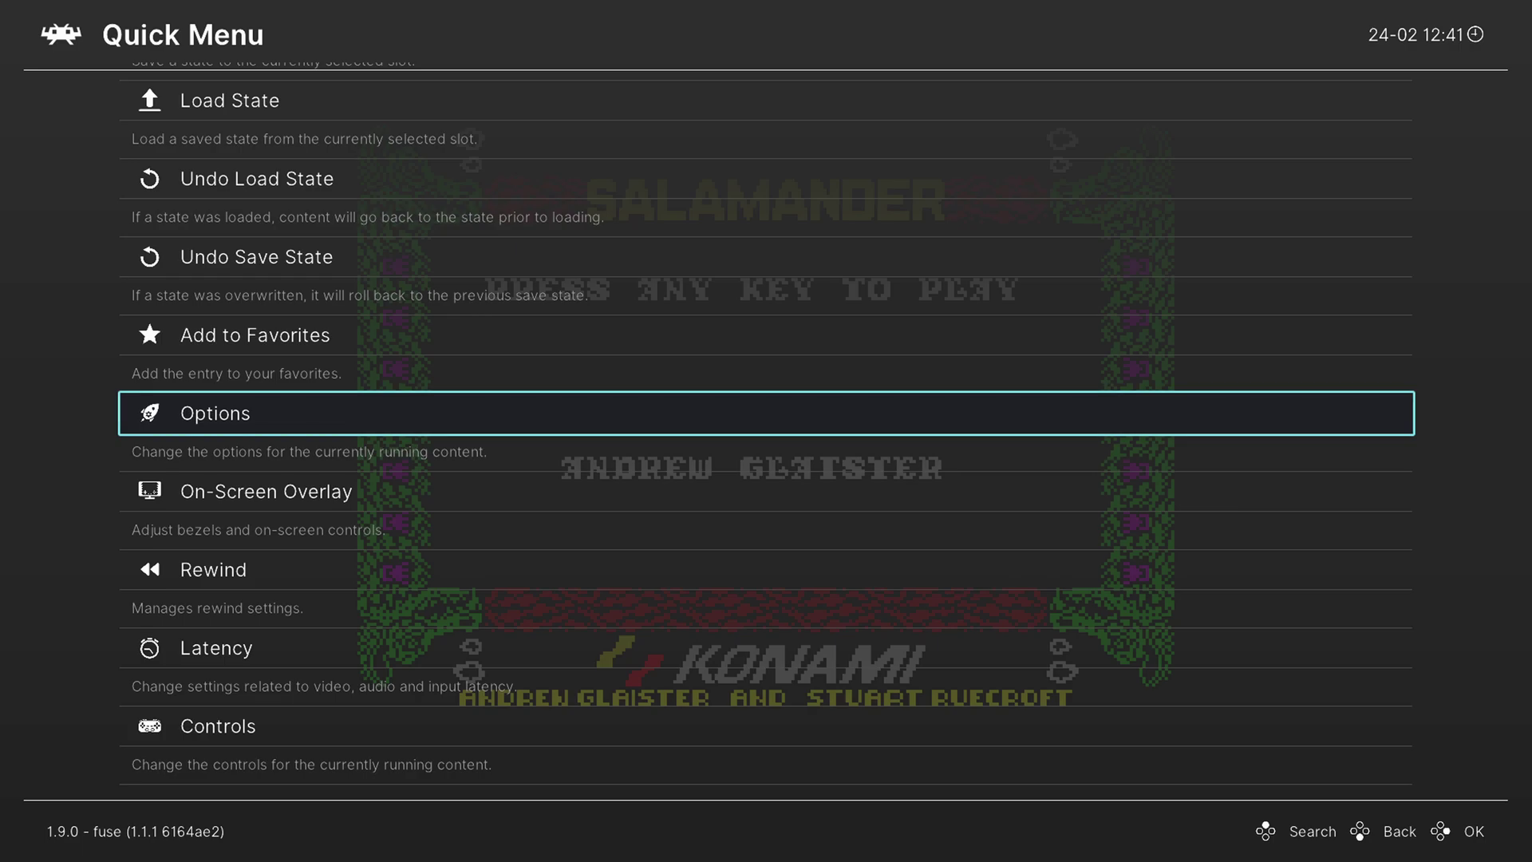
key("Return")
Look through the Spectrum, Timex, Pentagon and Scorpion machines offered for the Model option, leaving the selection as it is
key("Down")
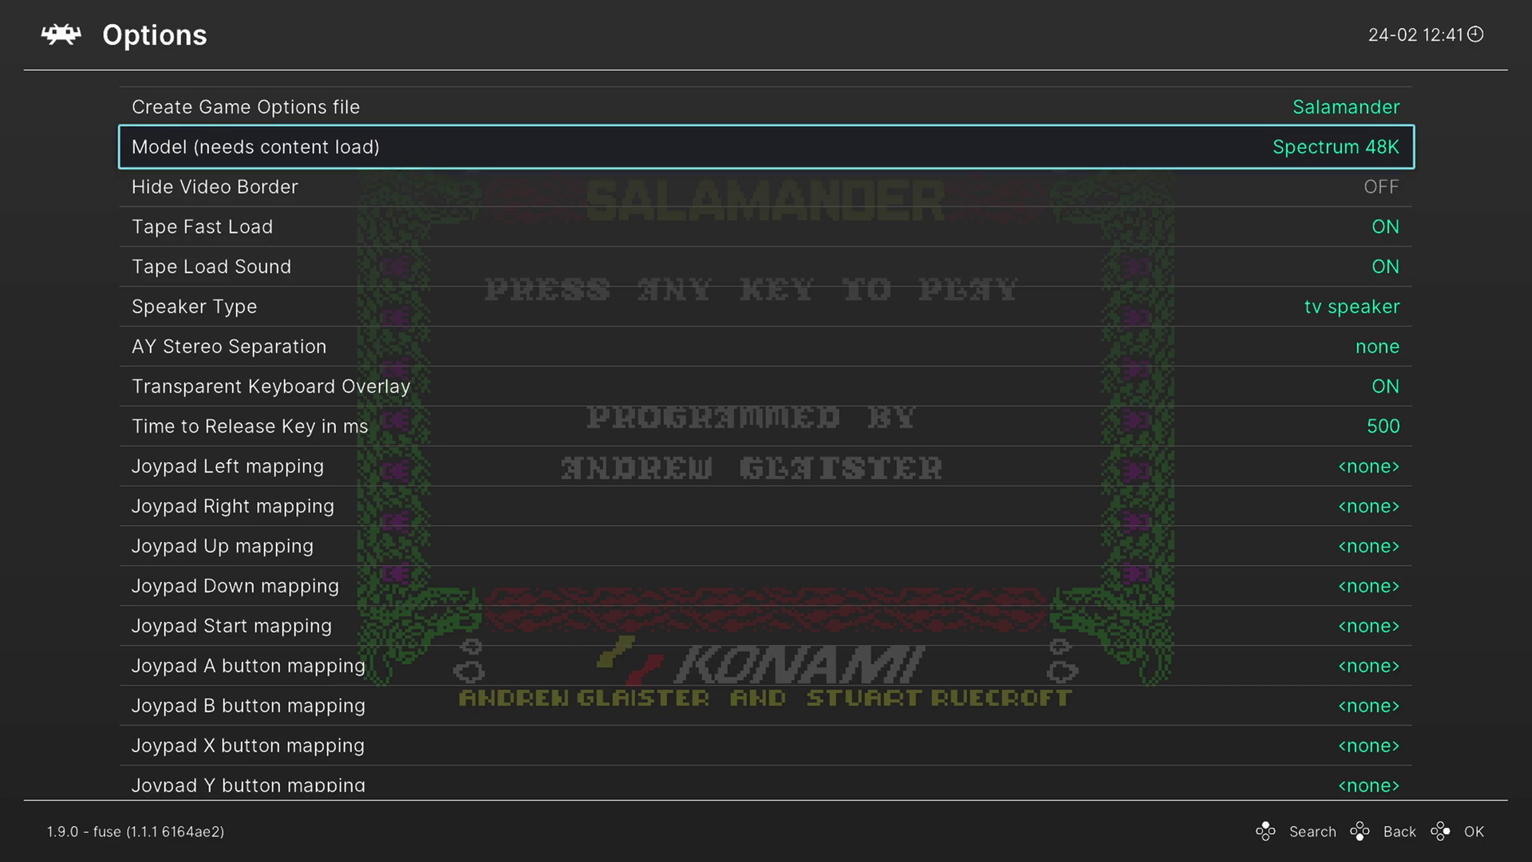
key("Return")
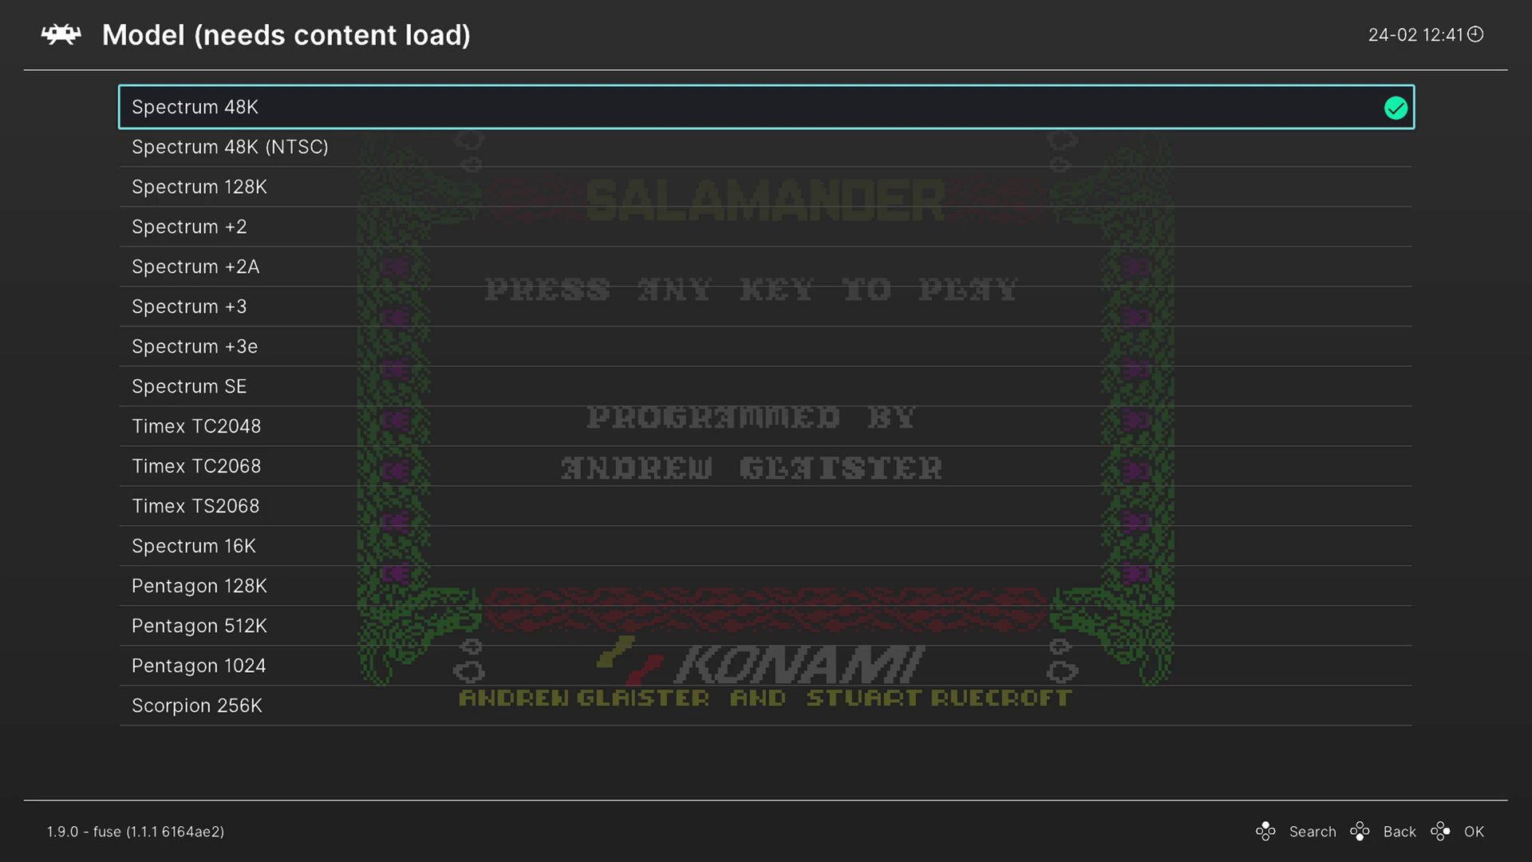
key("Down")
key("Down")
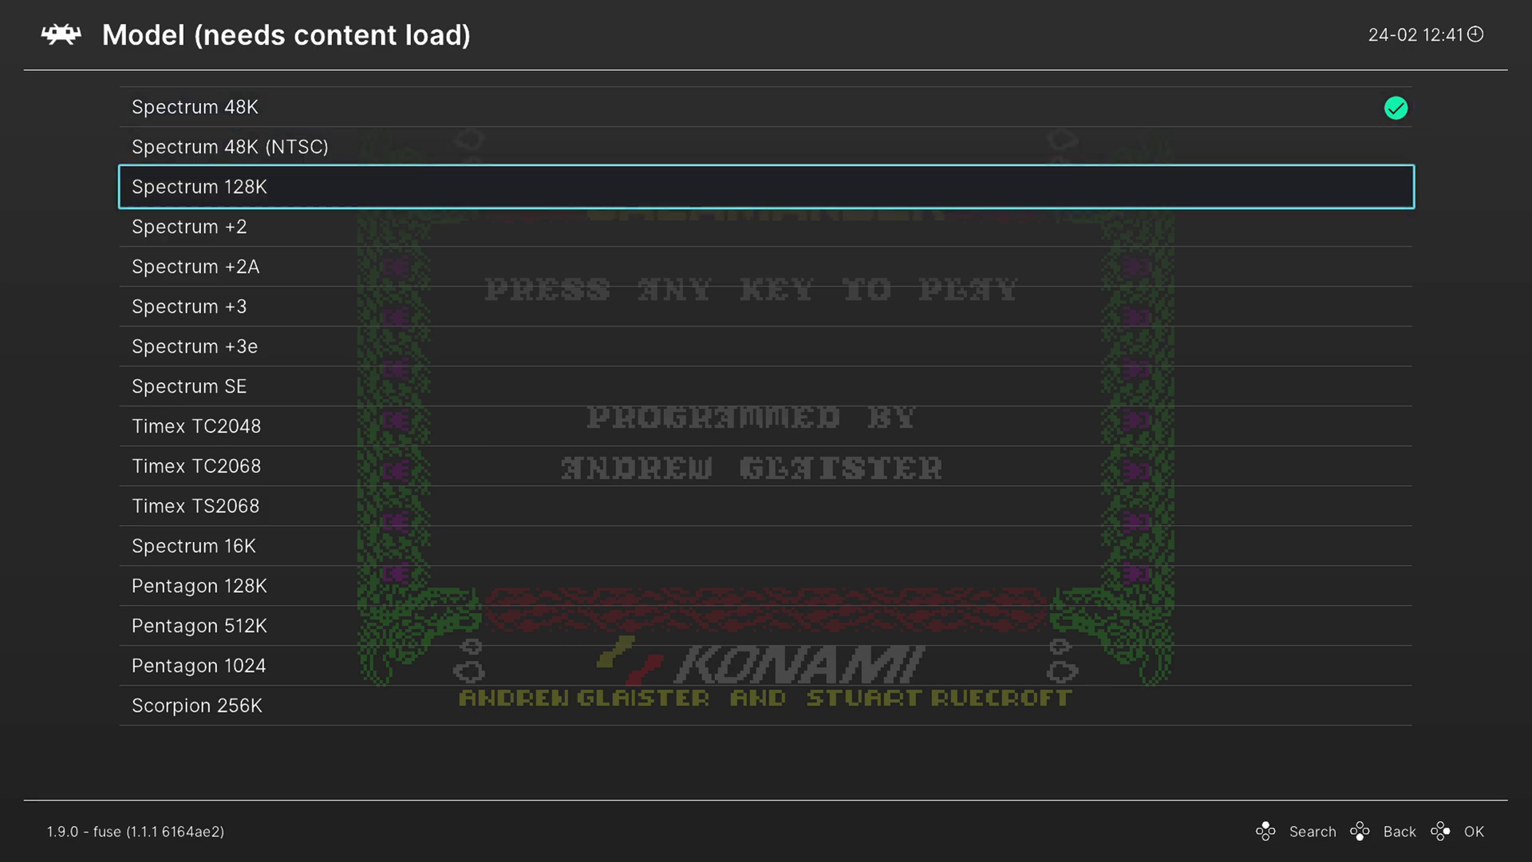
key("Down")
key("Down")
key("Down")
key("Down")
key("Down")
key("Down")
key("Down")
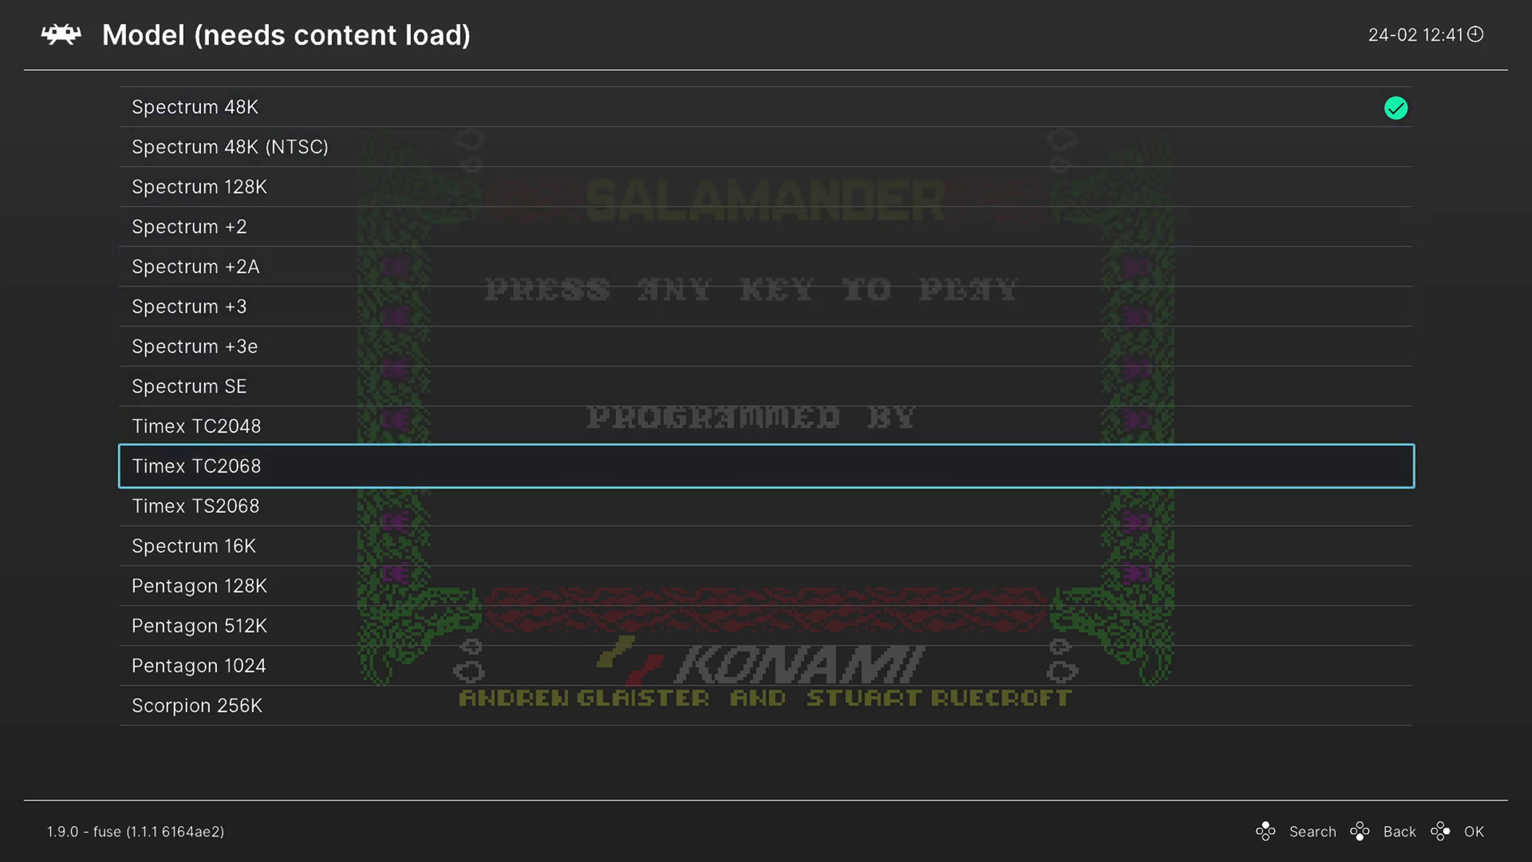
key("Down")
key("Down")
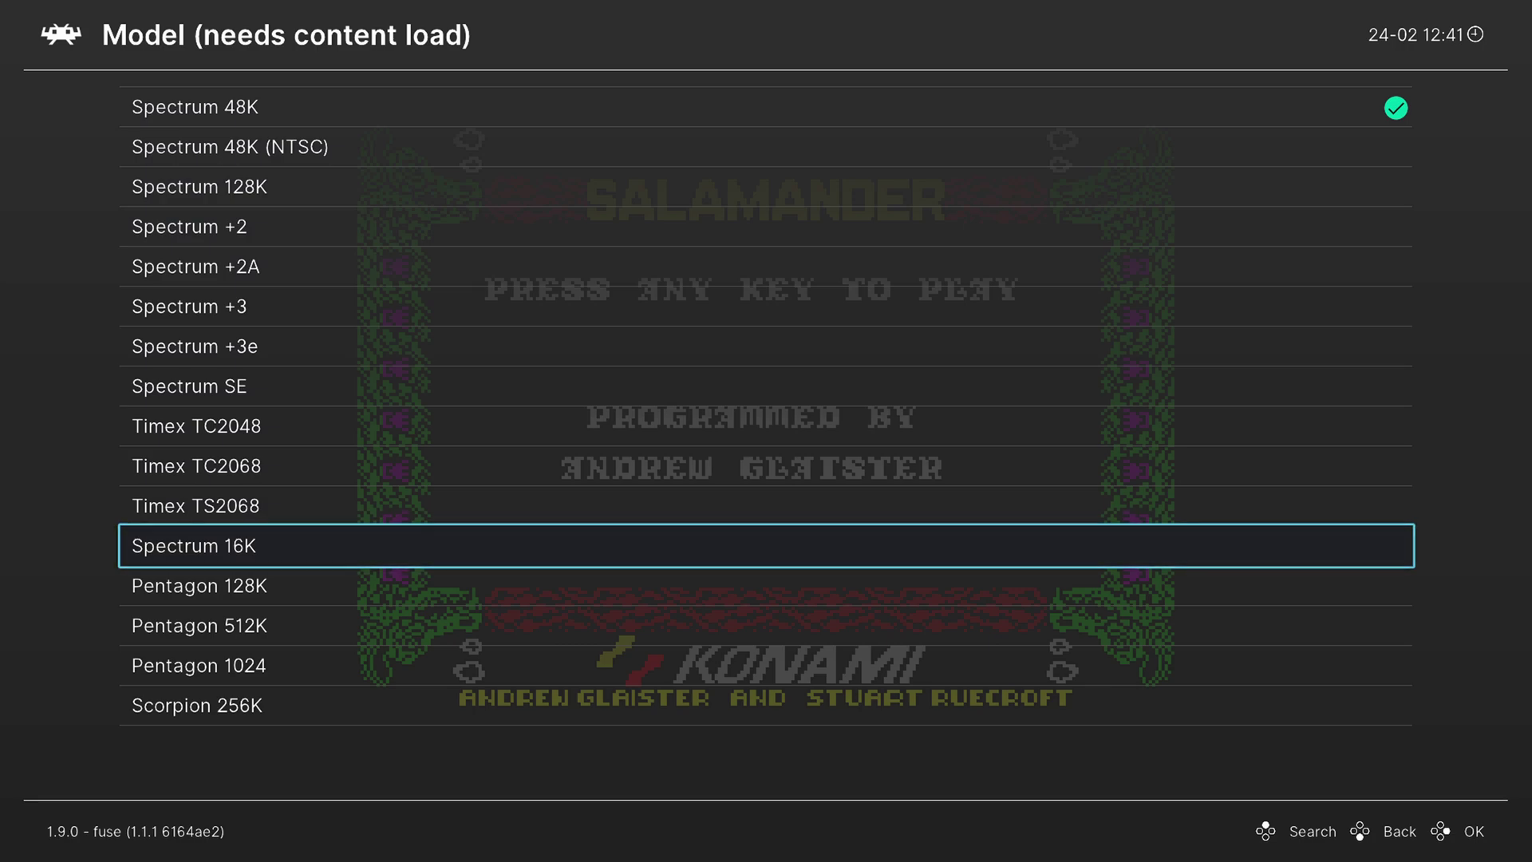
key("Down")
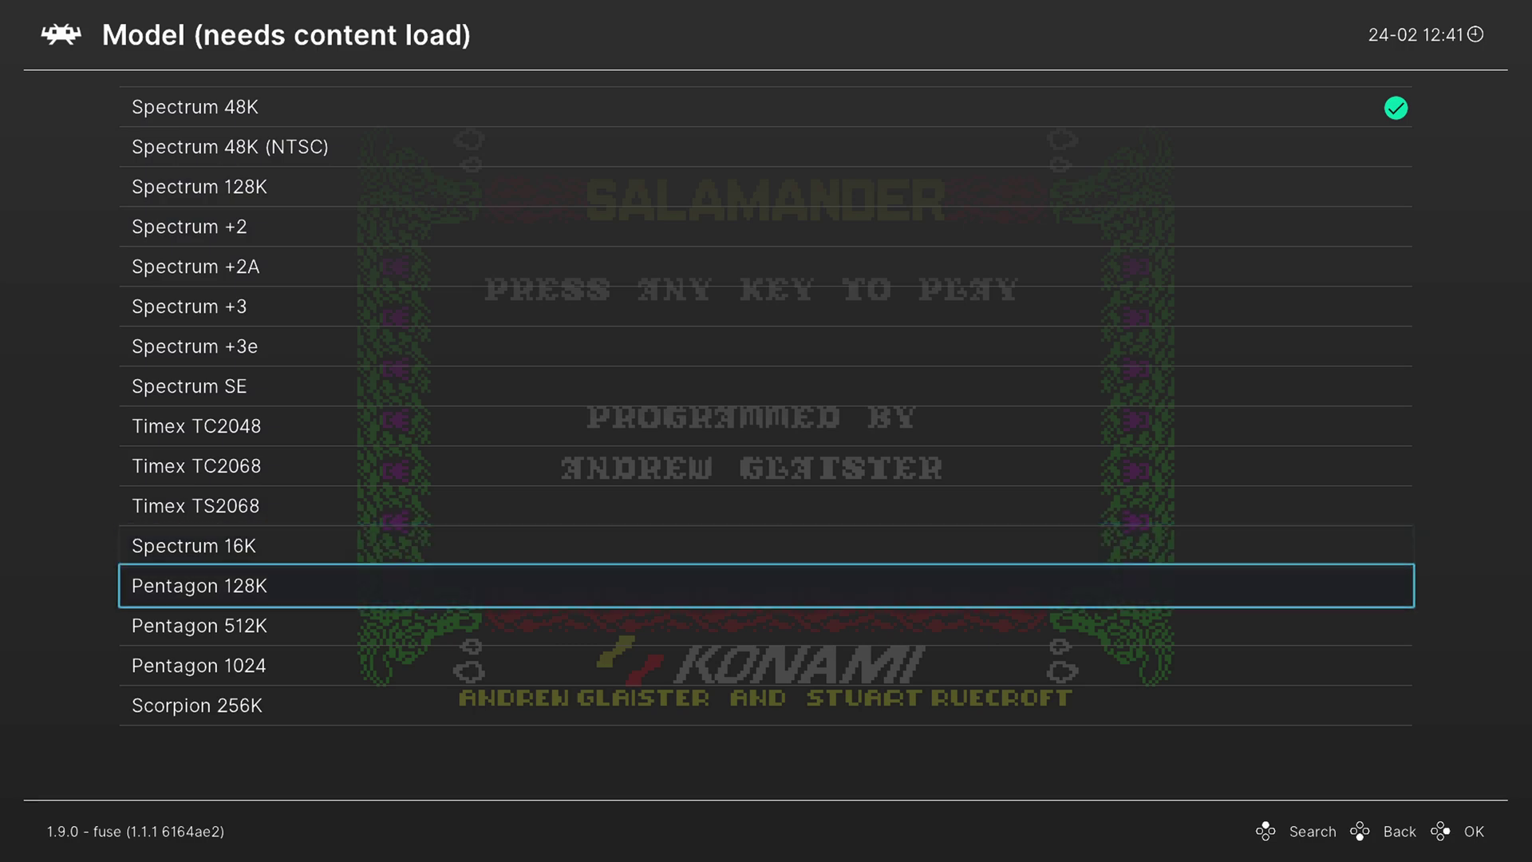
key("Down")
key("Down")
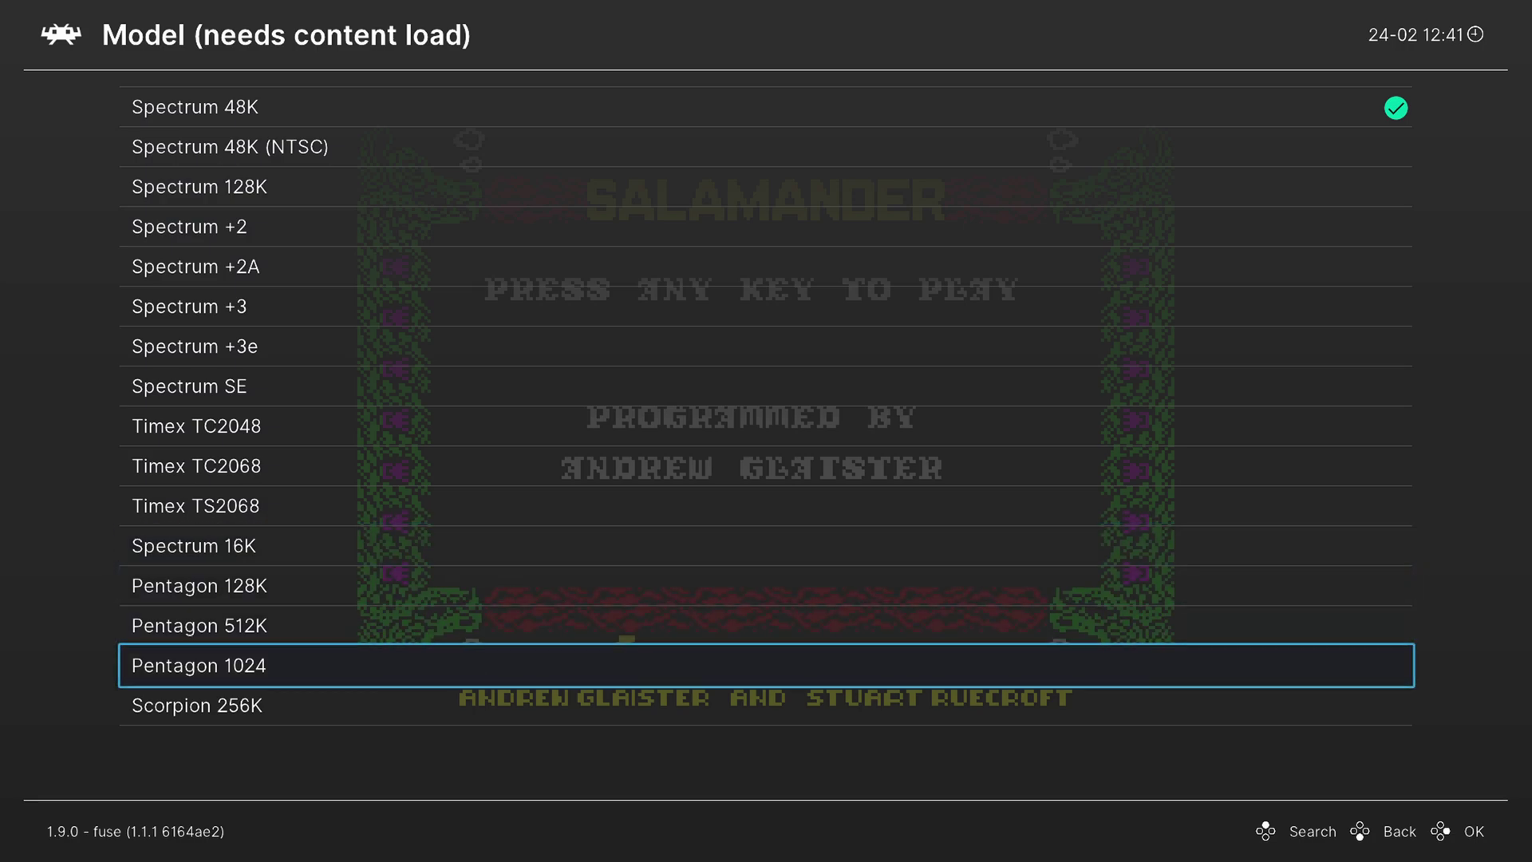
key("Down")
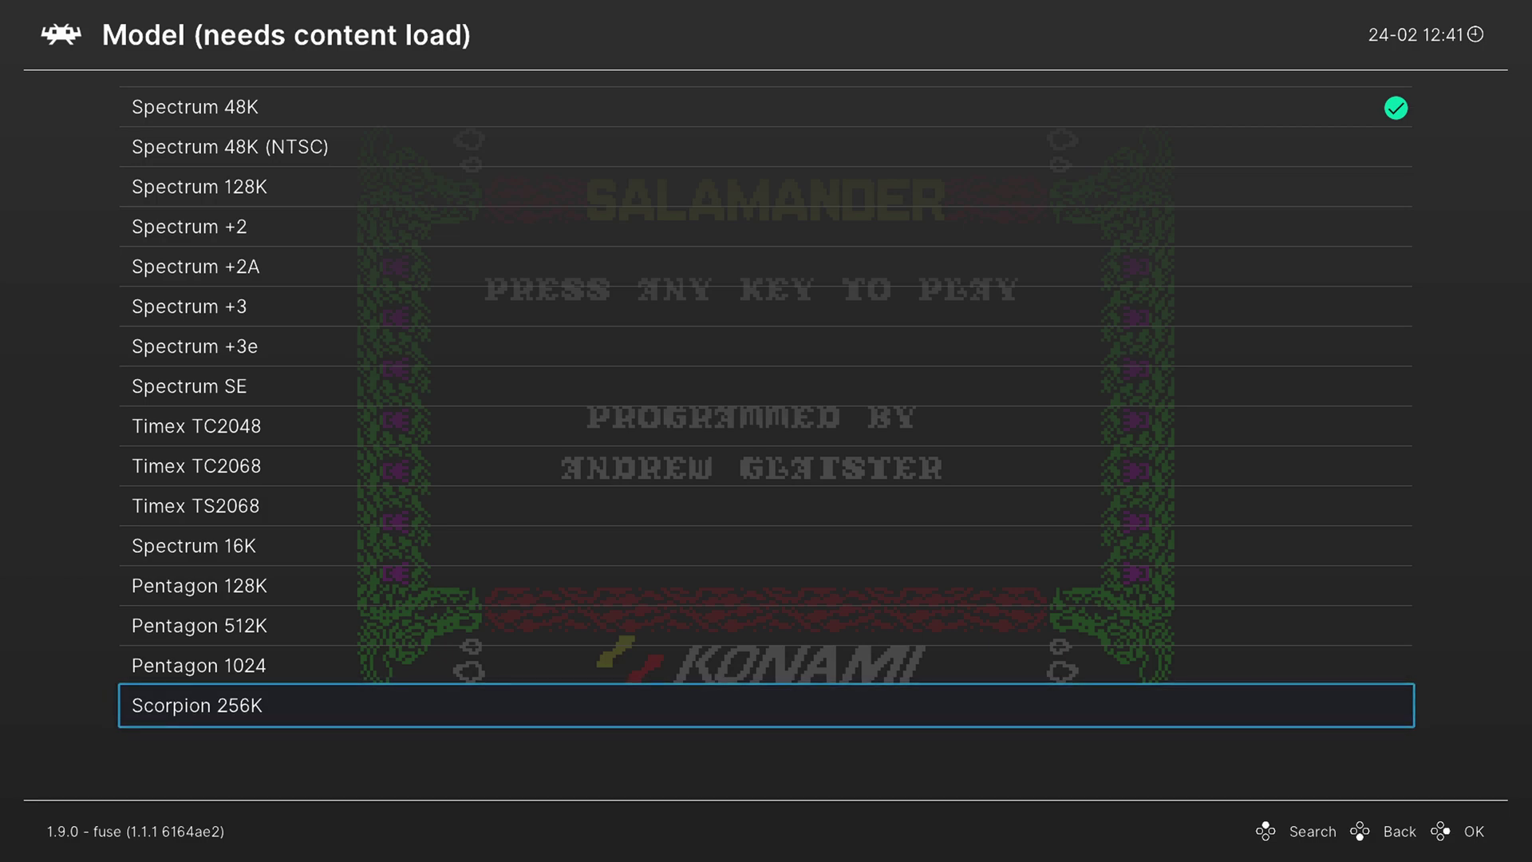
key("Down")
key("Down")
key("Down")
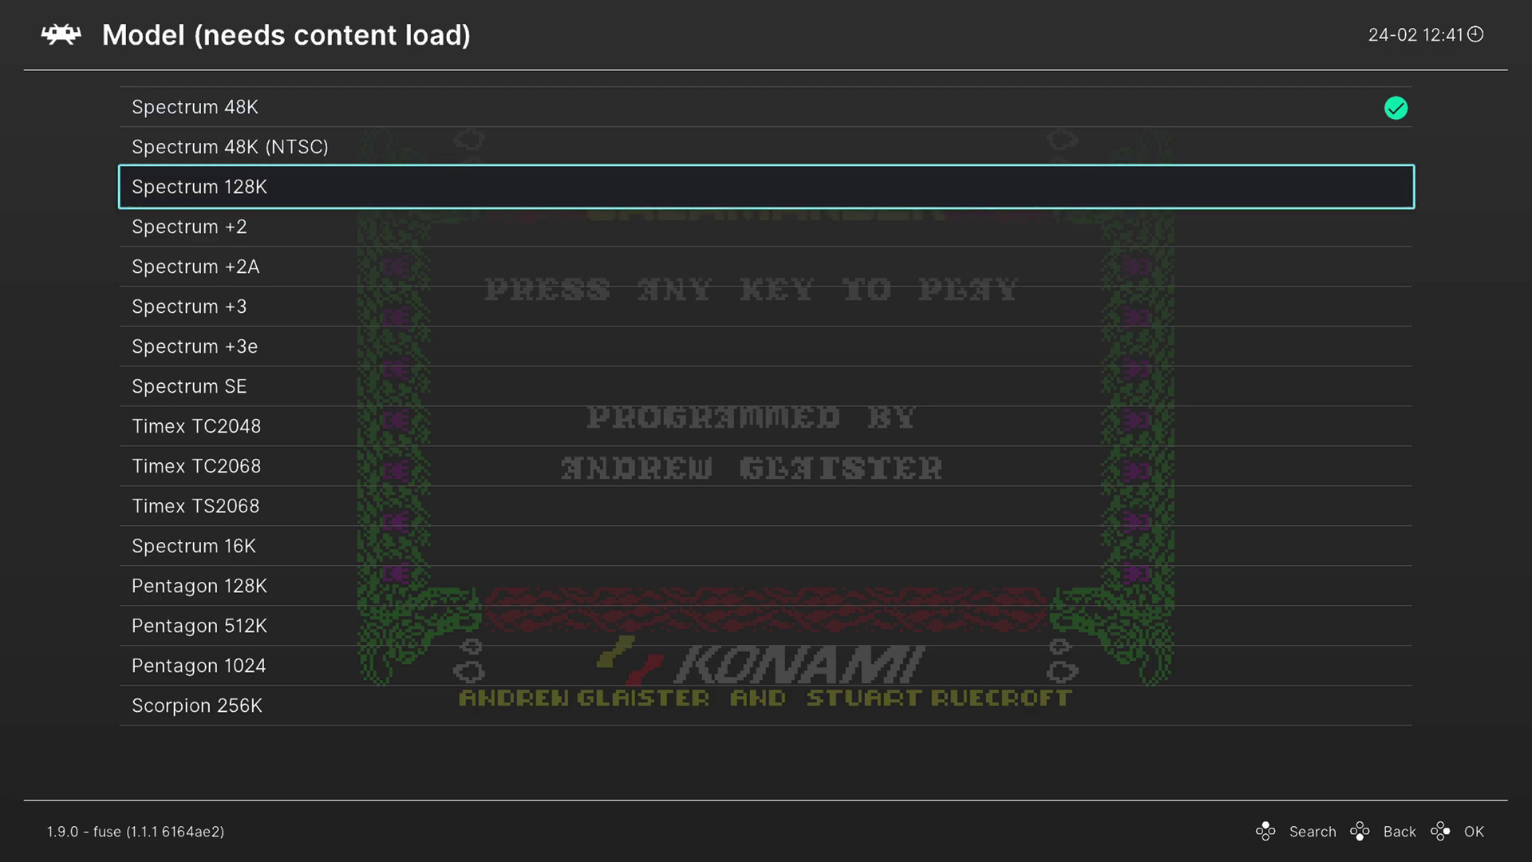
key("BackSpace")
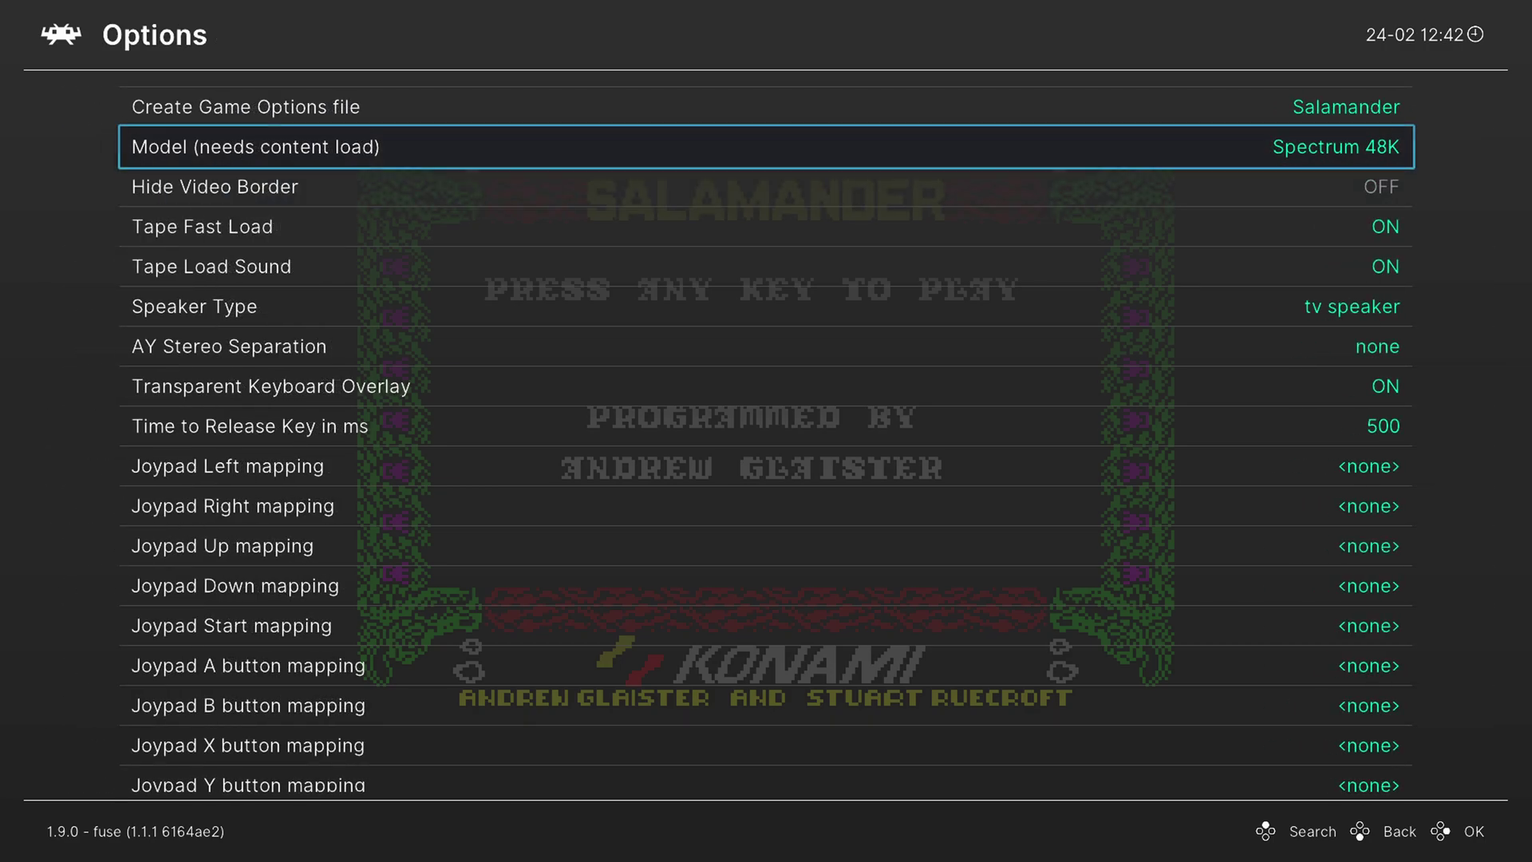
Review the Speaker Type choices and keep tv speaker
key("Down")
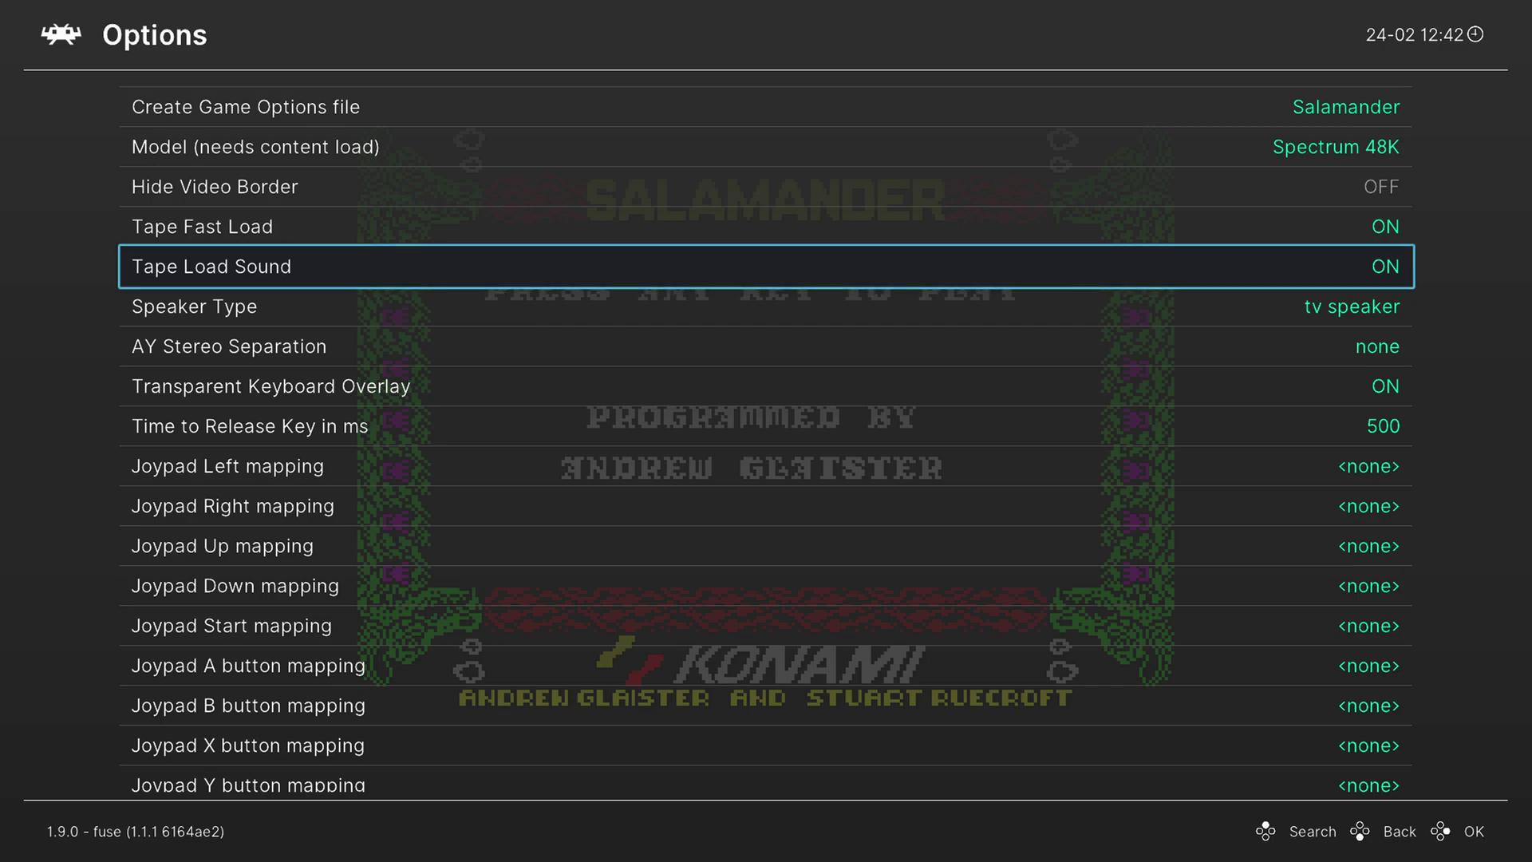
key("Down")
key("Return")
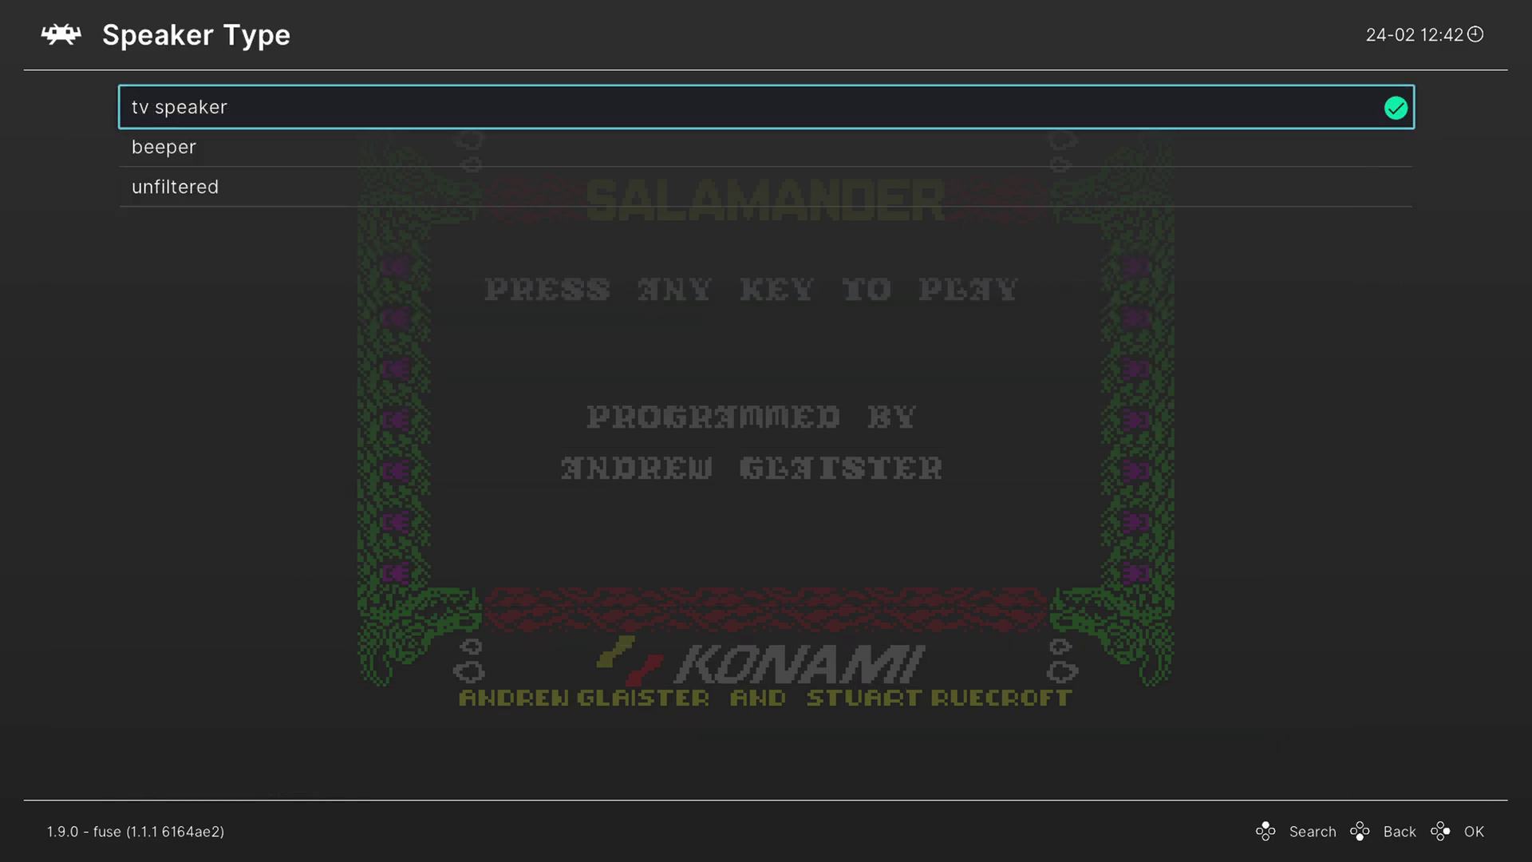
key("Down")
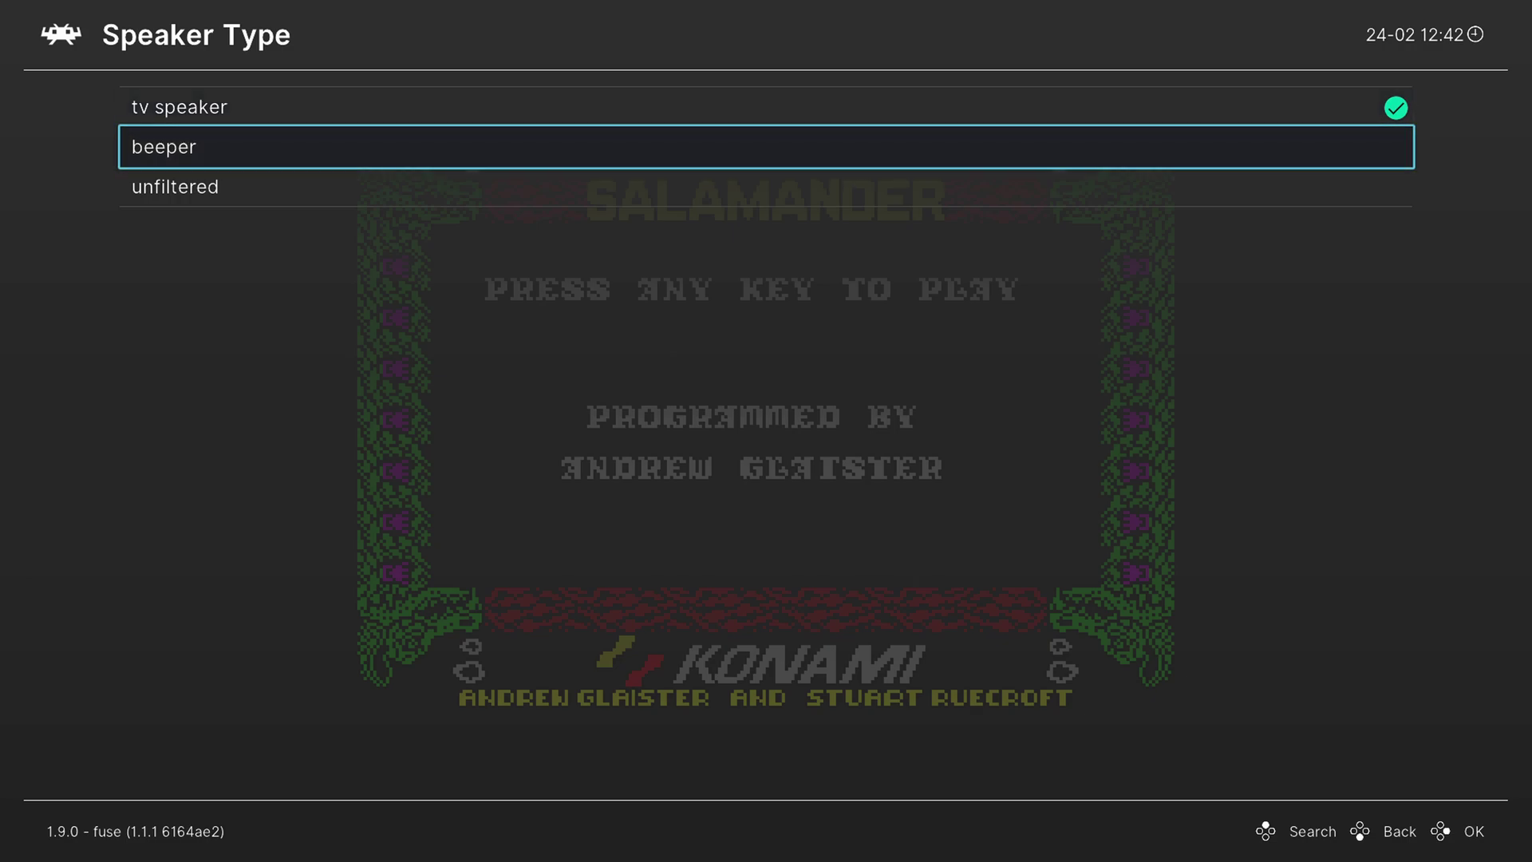
key("Down")
key("Up")
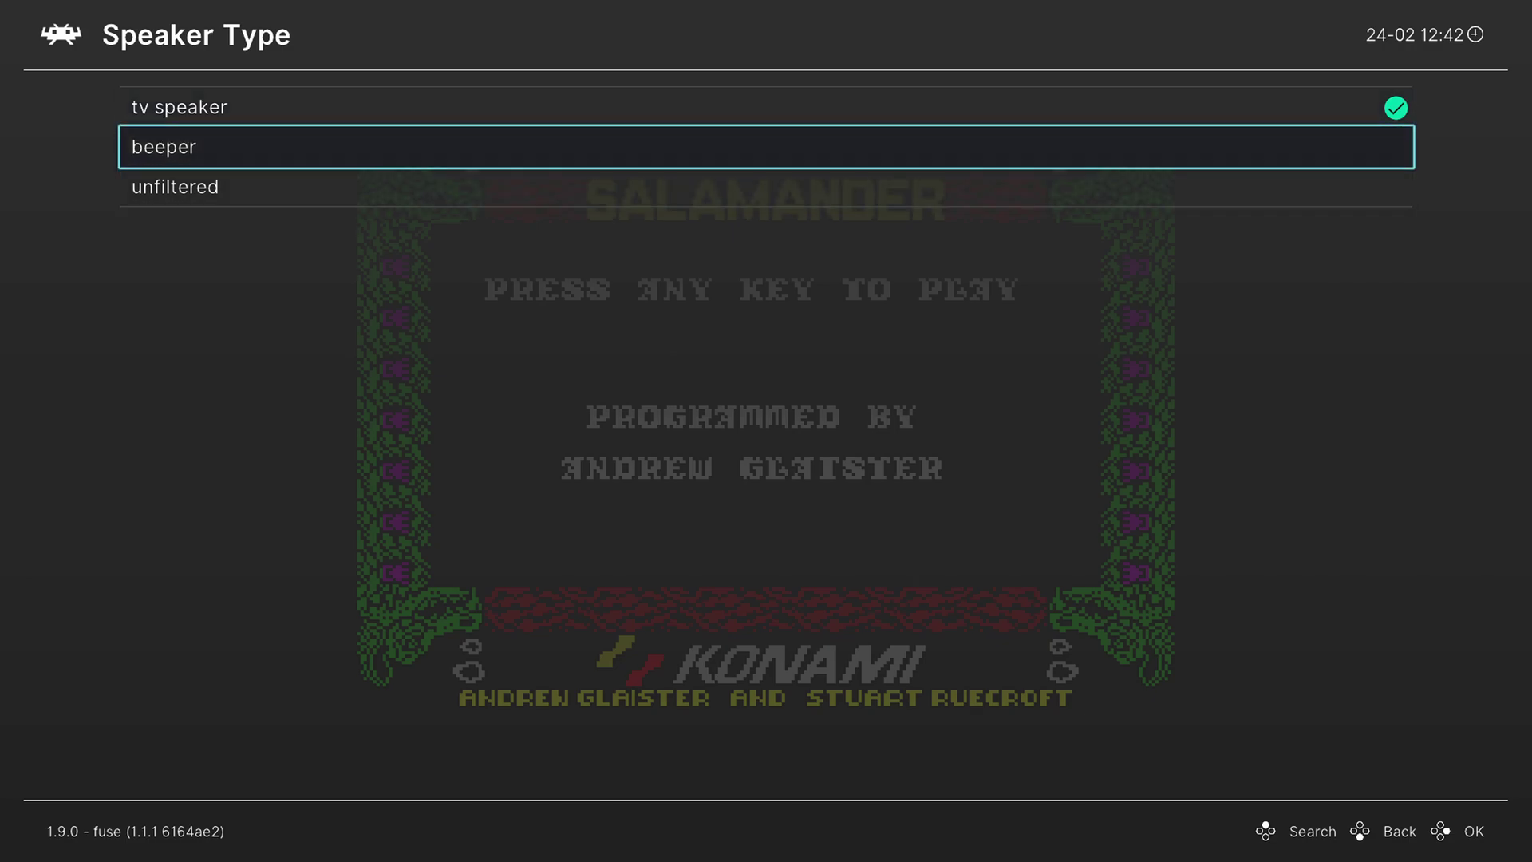
key("Up")
key("Return")
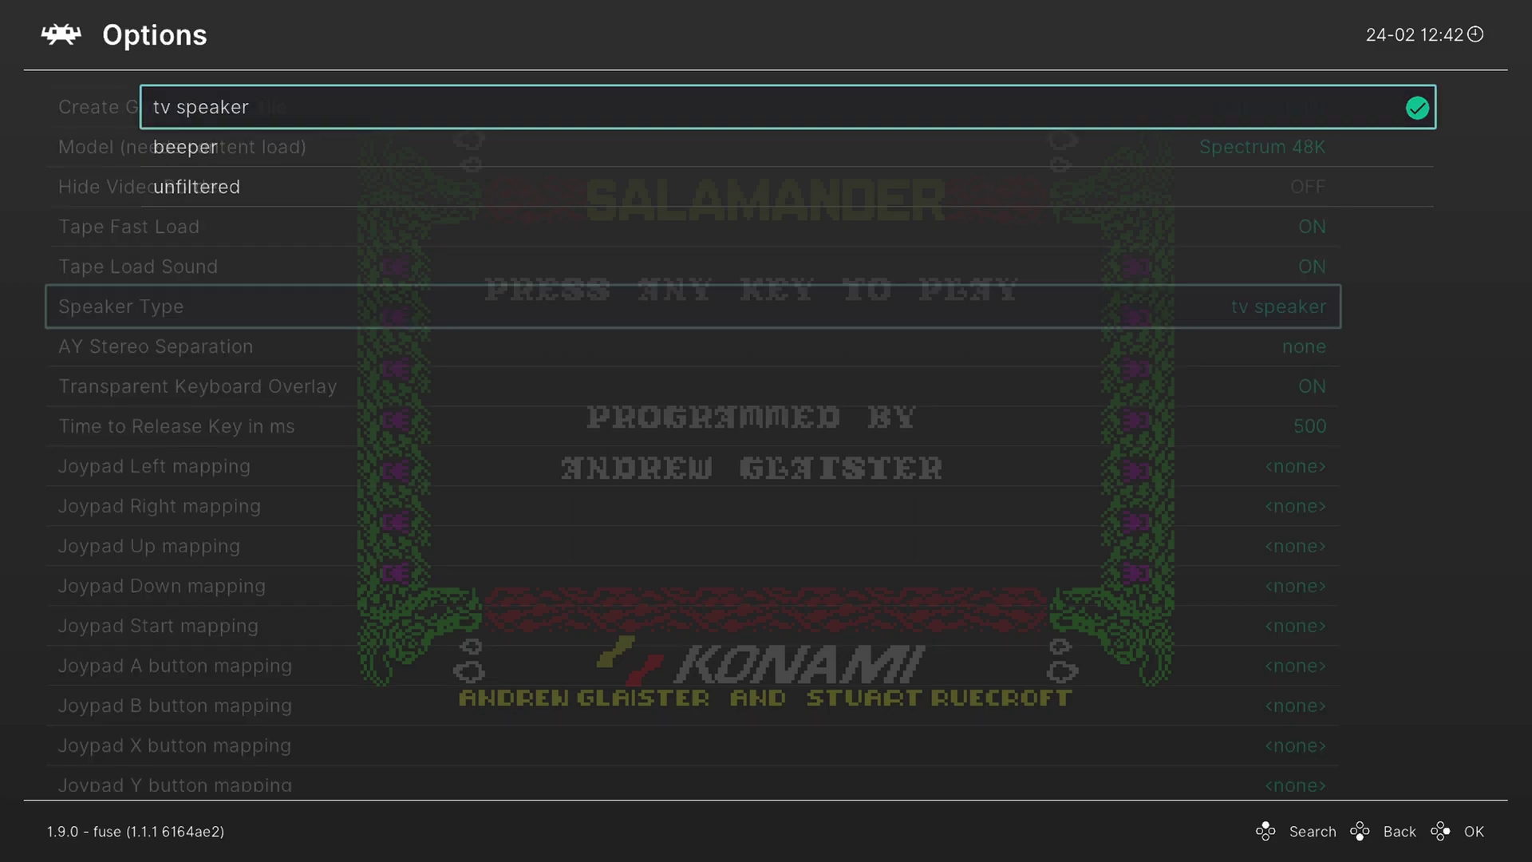
Review the AY Stereo Separation choices and keep none
key("Down")
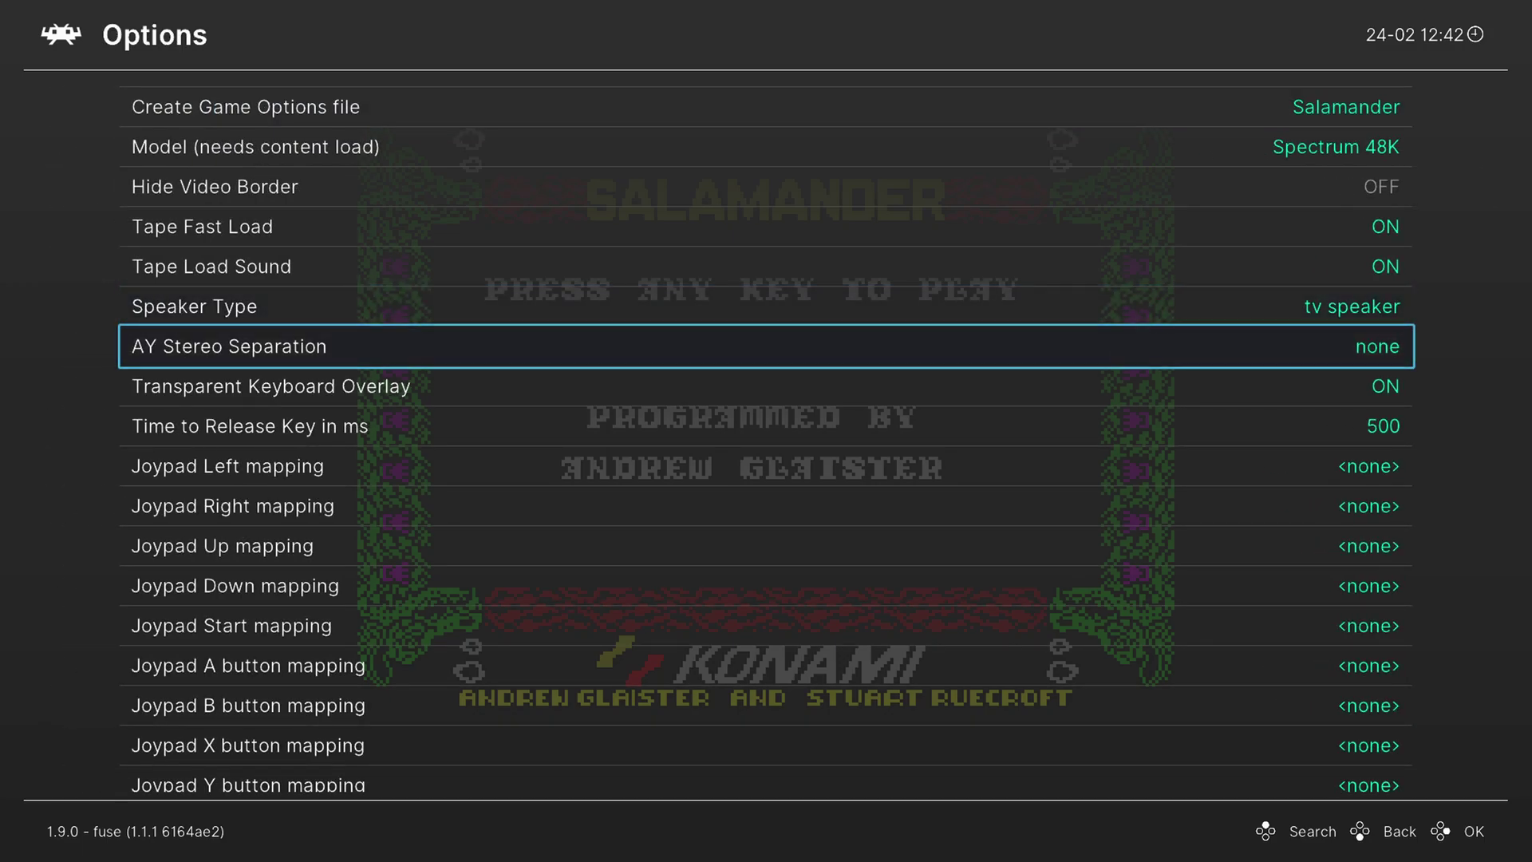
key("Return")
key("Down")
key("Down")
key("Up")
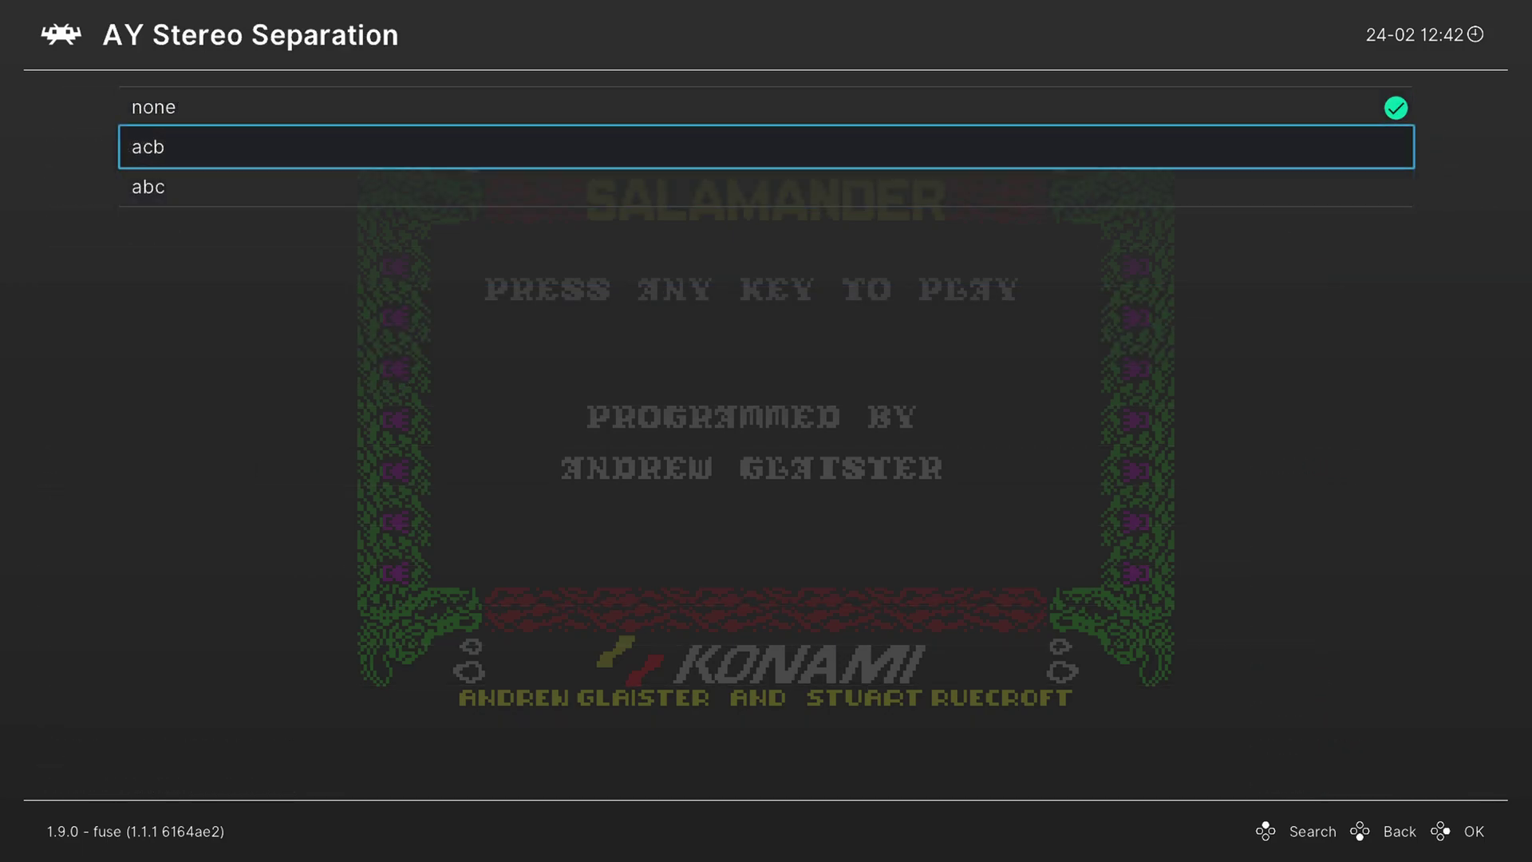
key("Down")
key("Up")
key("Up")
key("Return")
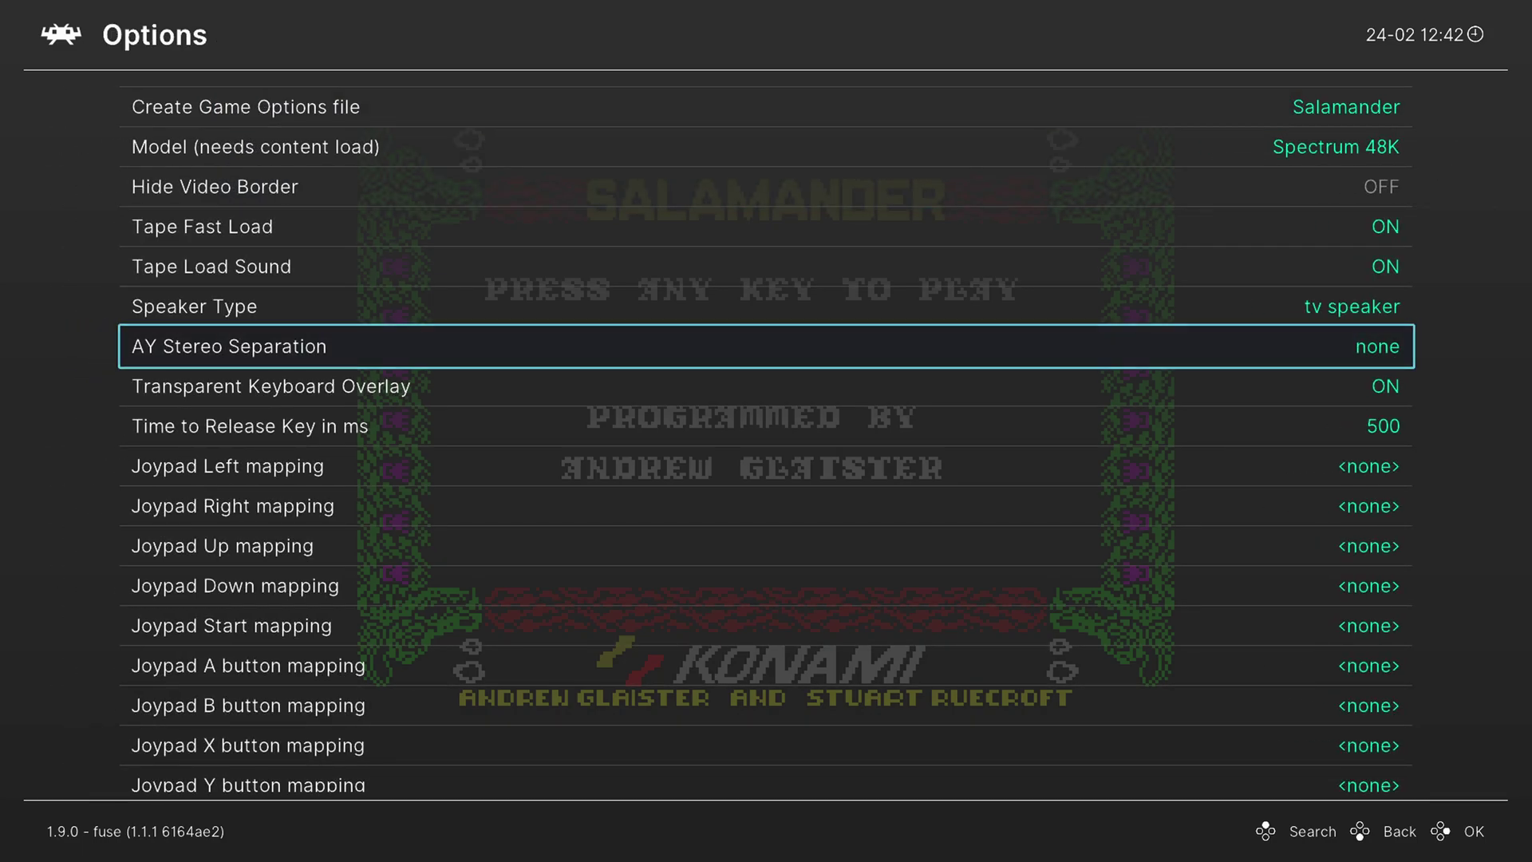
Review the Time to Release Key choices and keep 500 ms
key("Down")
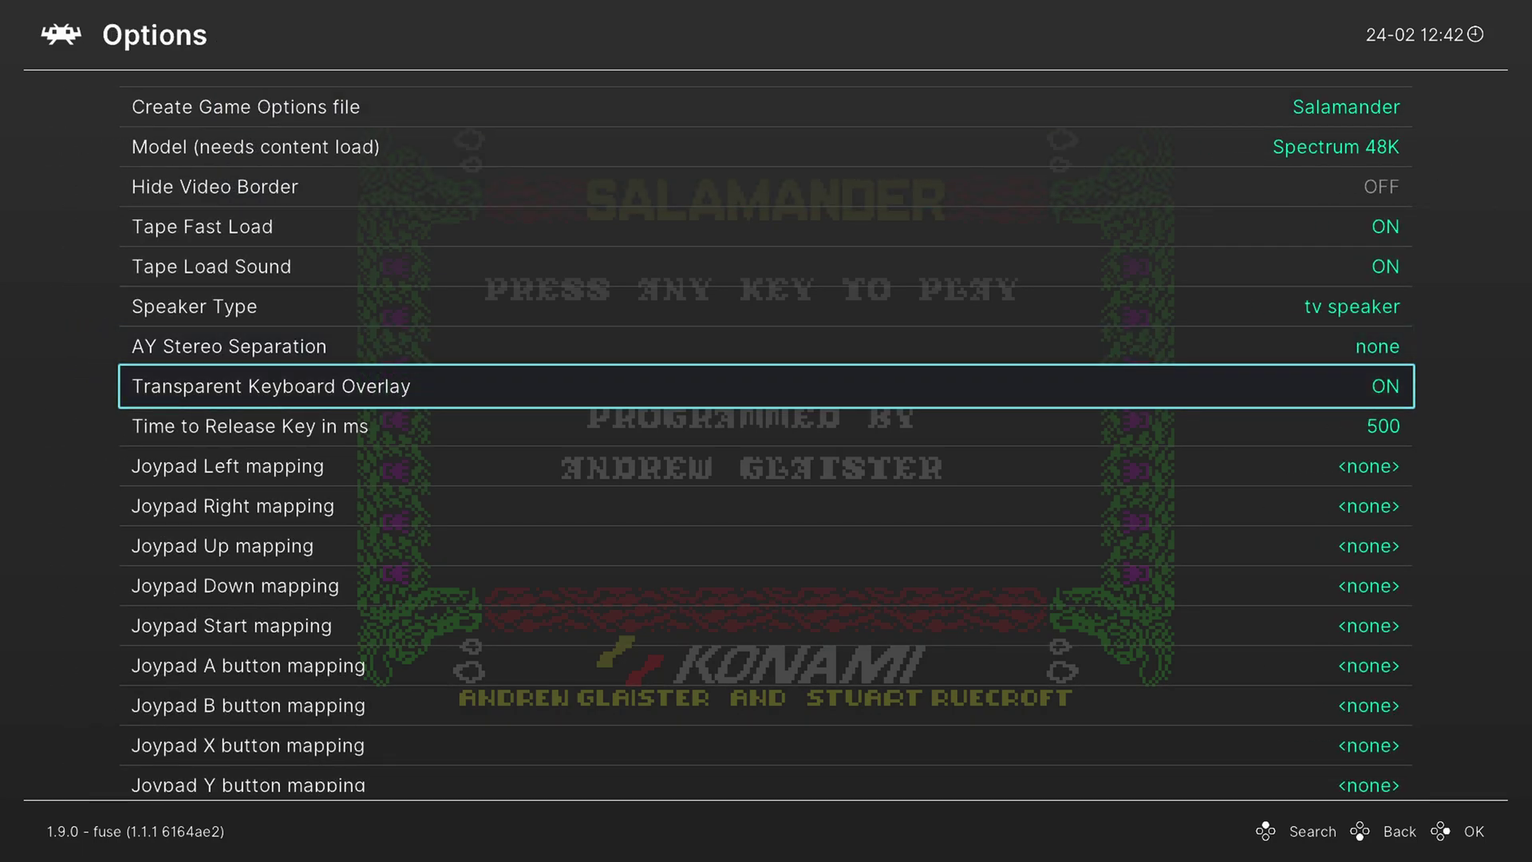
key("Down")
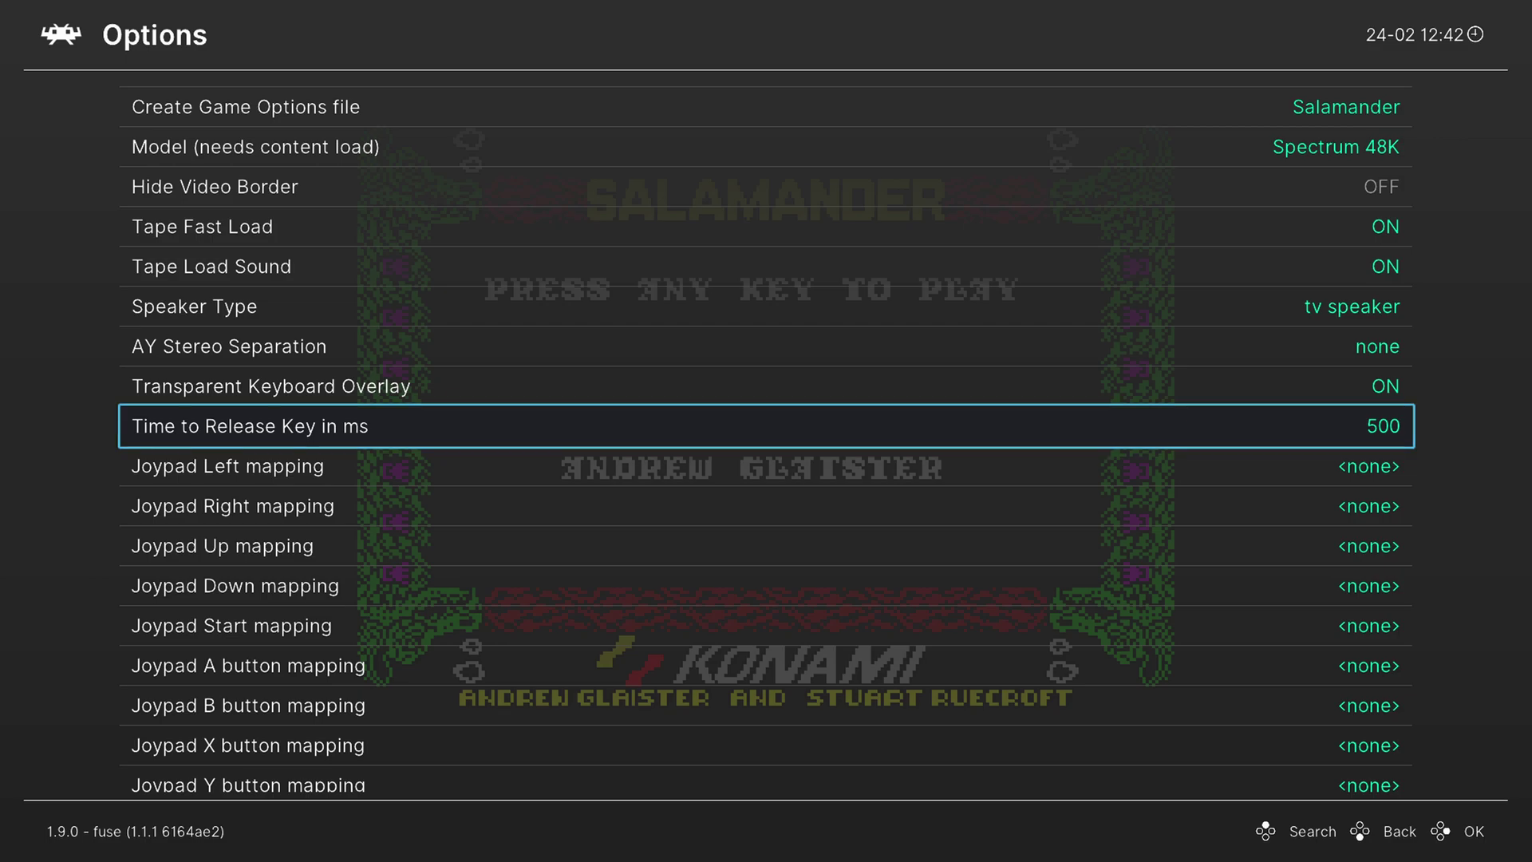
key("Return")
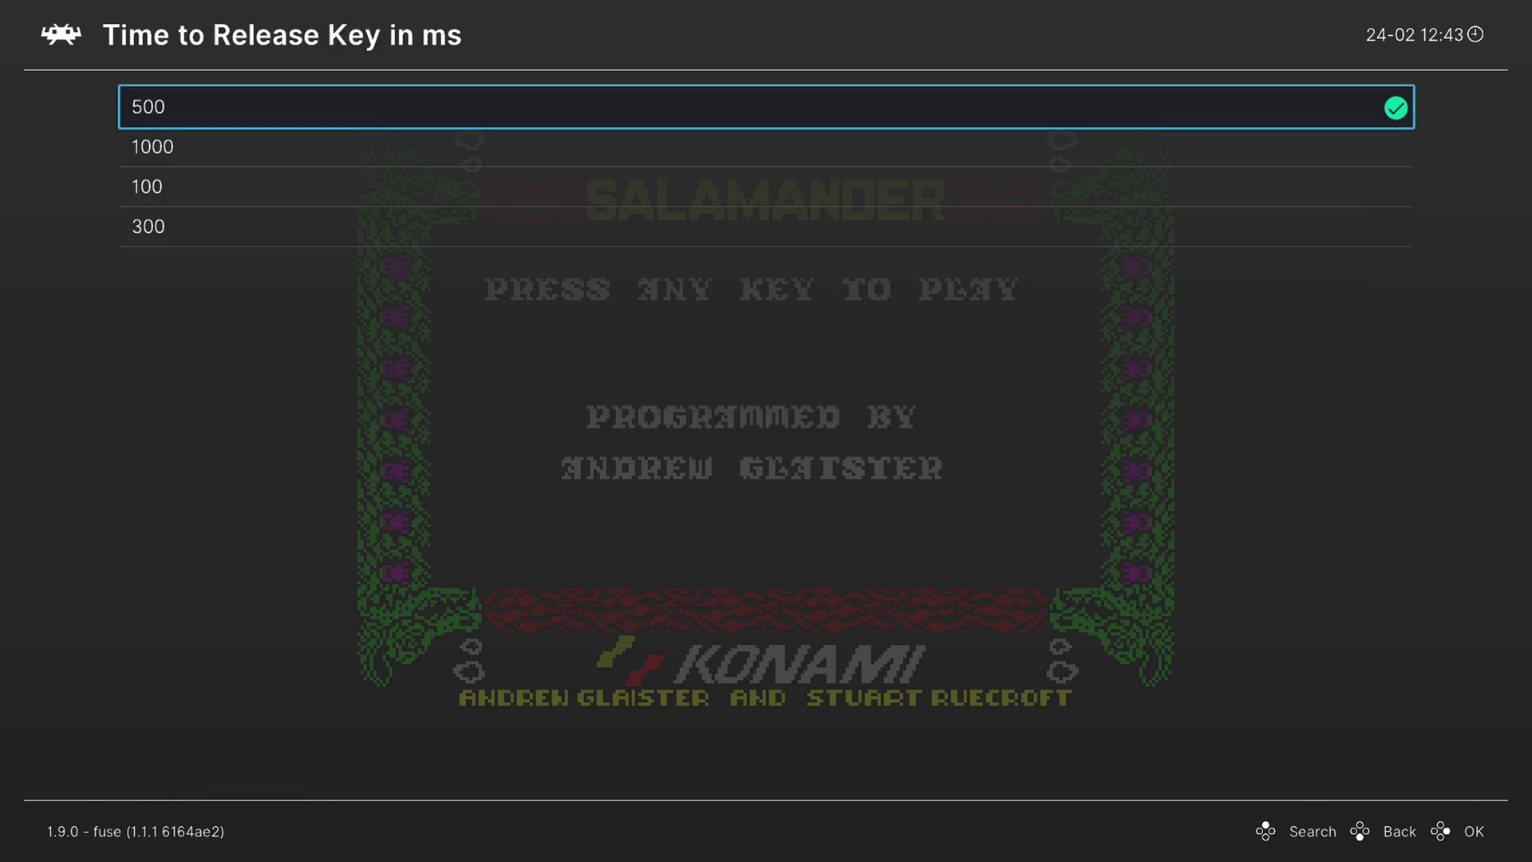
key("Return")
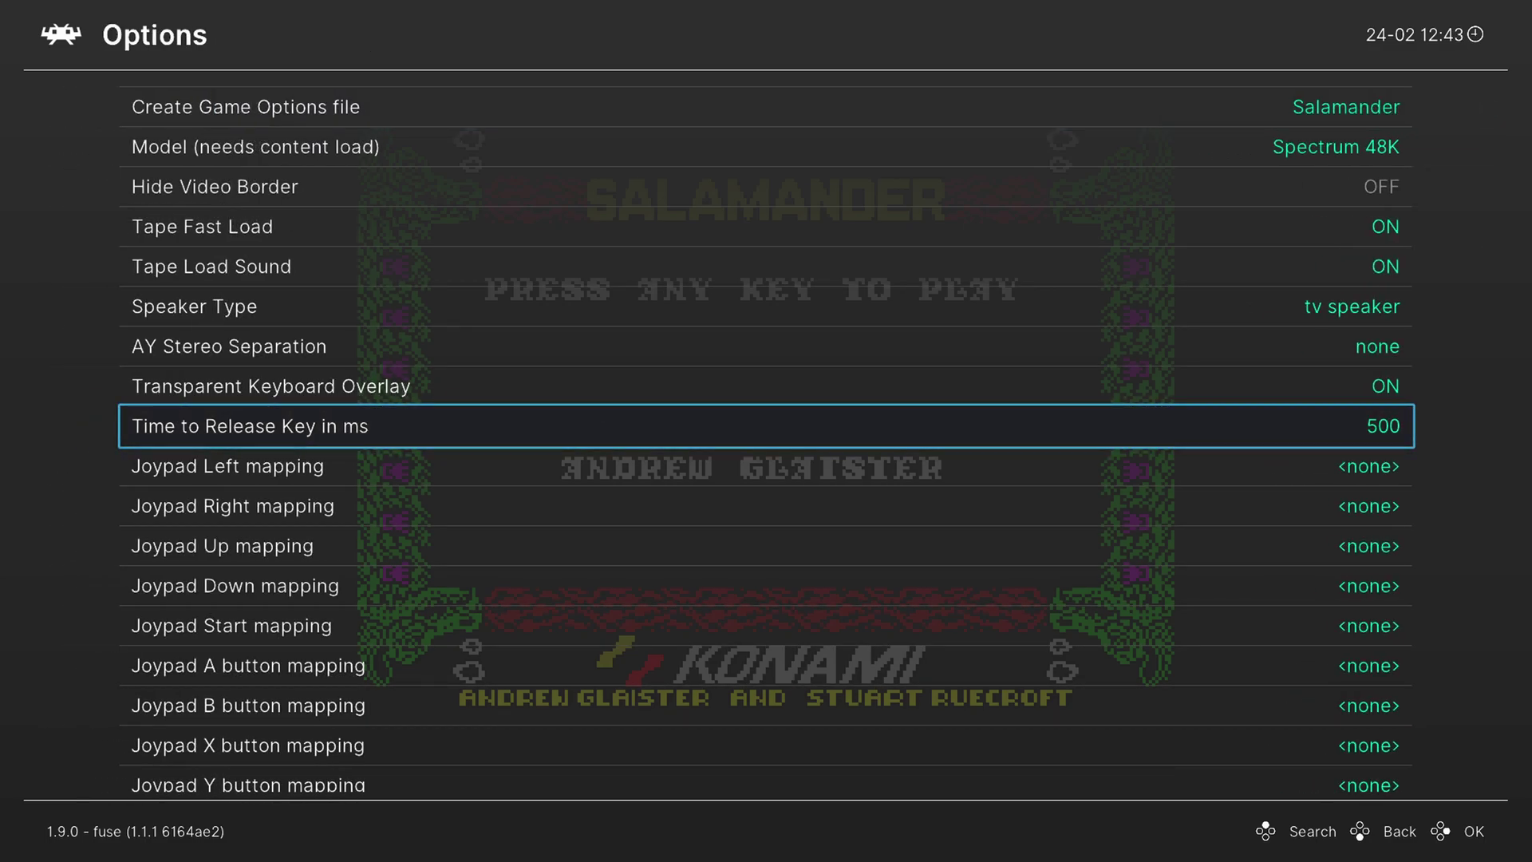
key("Return")
key("Down")
key("Down")
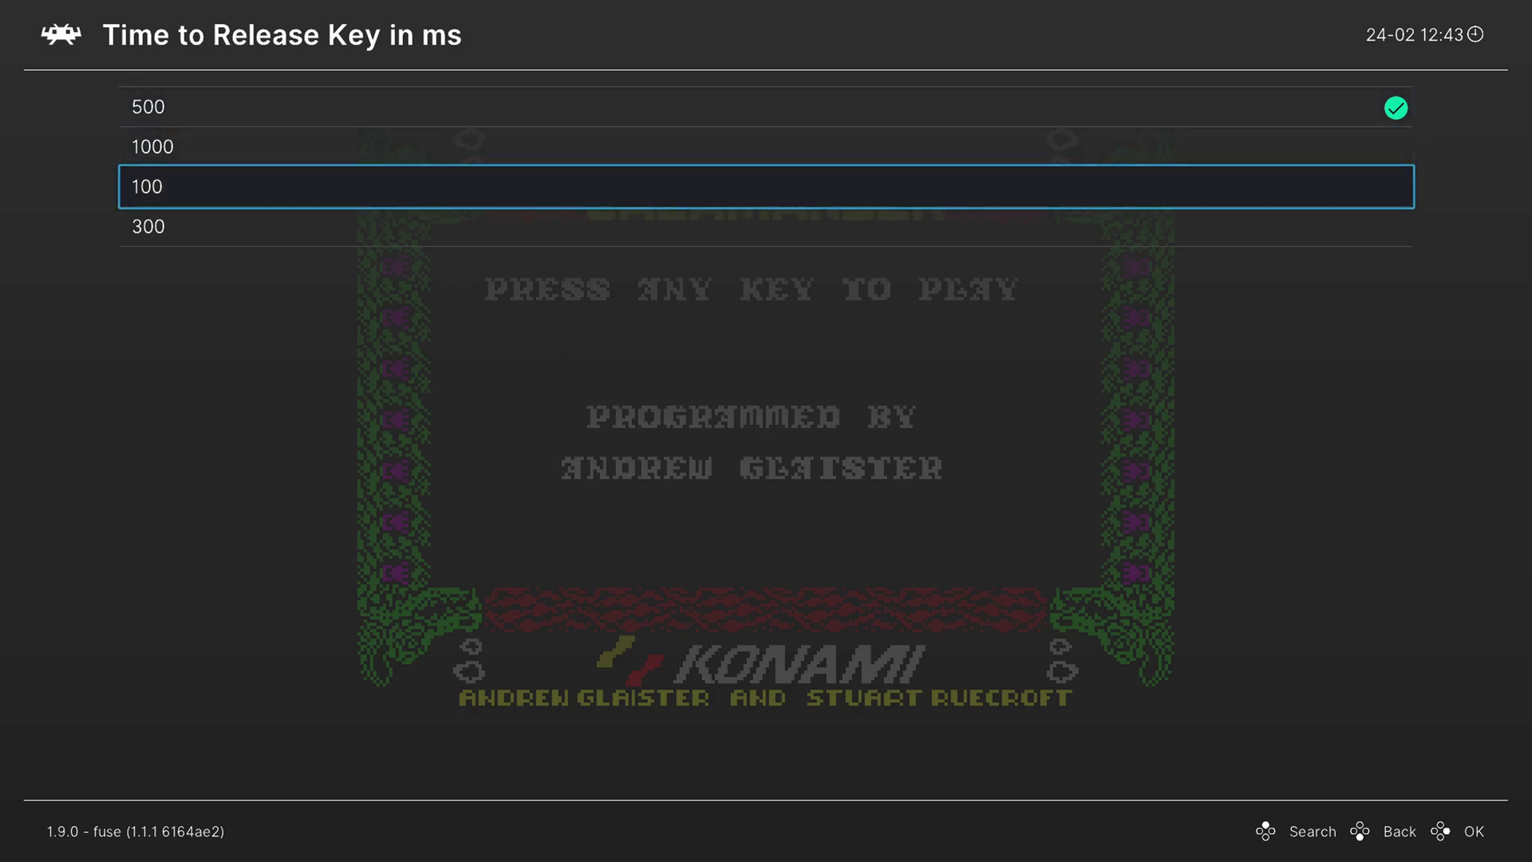
key("Up")
key("Up")
key("Return")
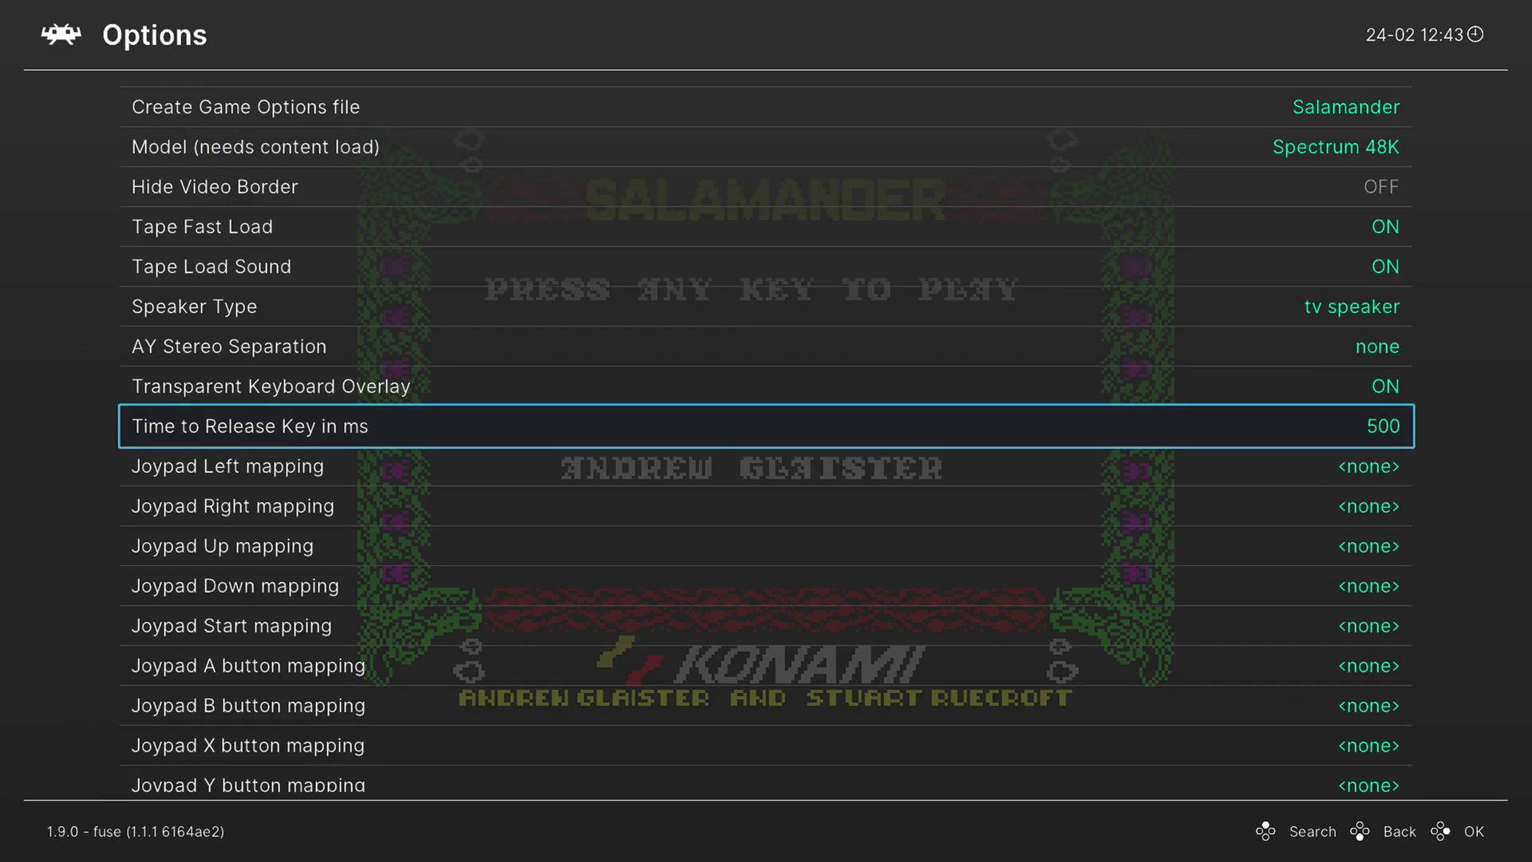
Examine the joypad mapping options, from the direction mappings through to the R3 button mapping
key("Down")
key("Down")
key("Down")
key("Down")
key("Down")
key("Down")
key("Down")
key("Down")
key("Down")
key("Down")
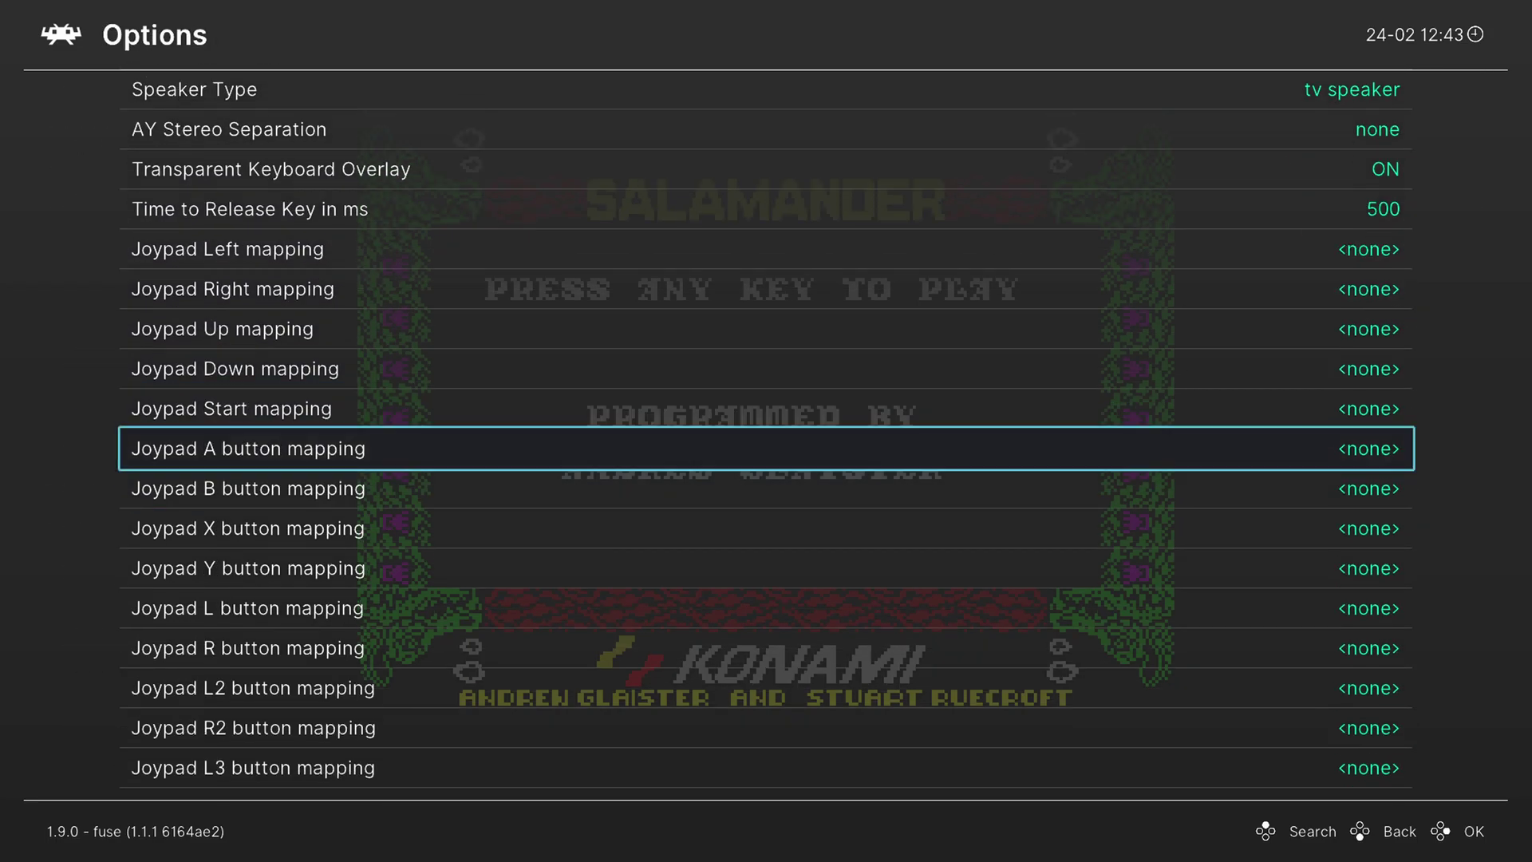
key("Down")
key("Down")
key("Down")
key("Down")
key("Down")
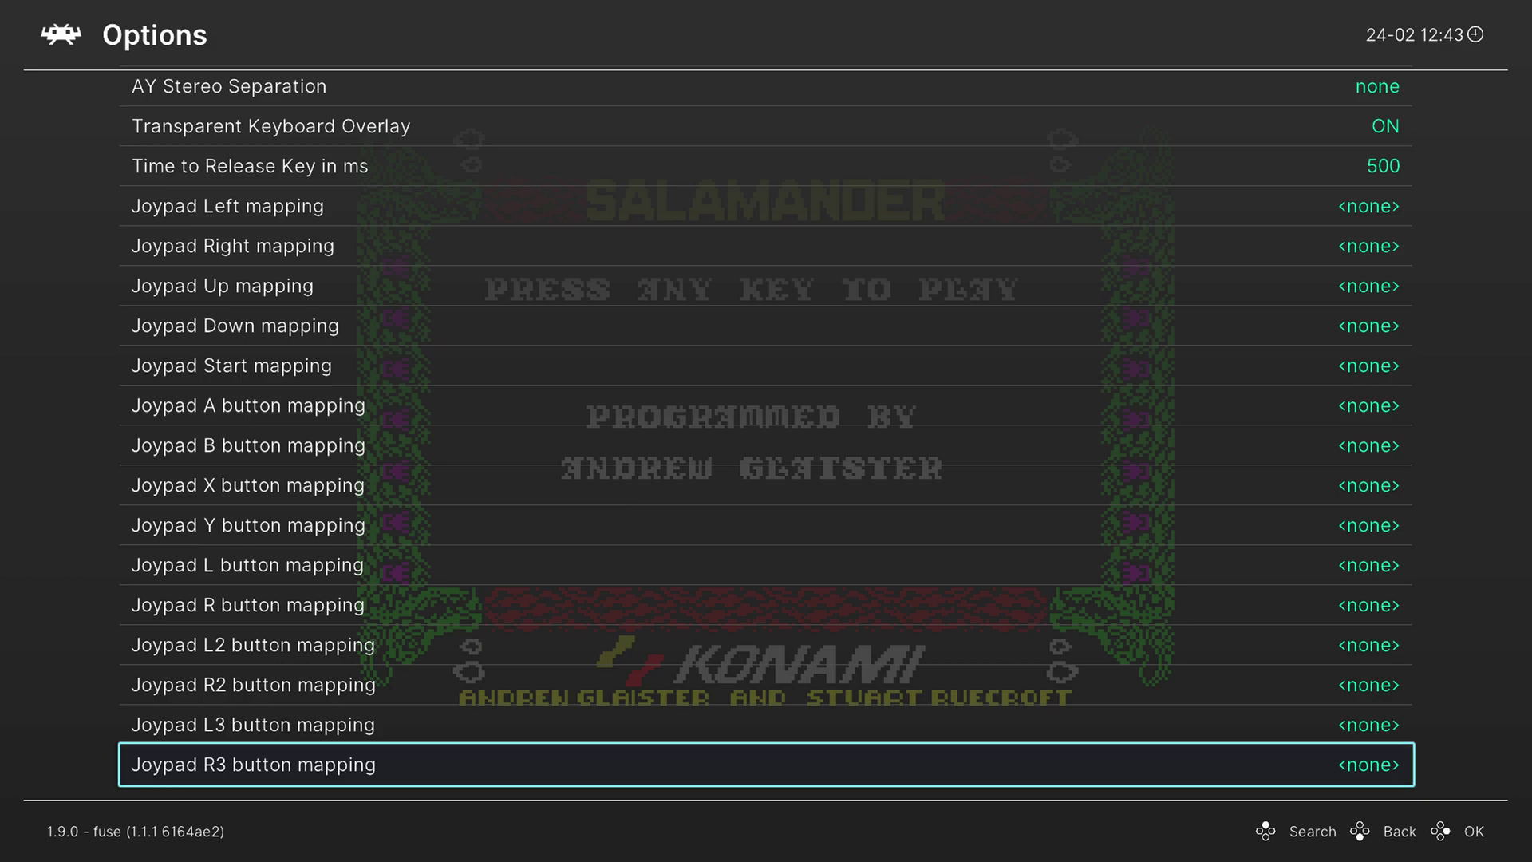
key("Up")
key("Up")
key("Up")
key("Up")
key("Up")
key("Up")
key("Up")
key("Up")
key("Up")
key("Up")
key("Up")
key("Up")
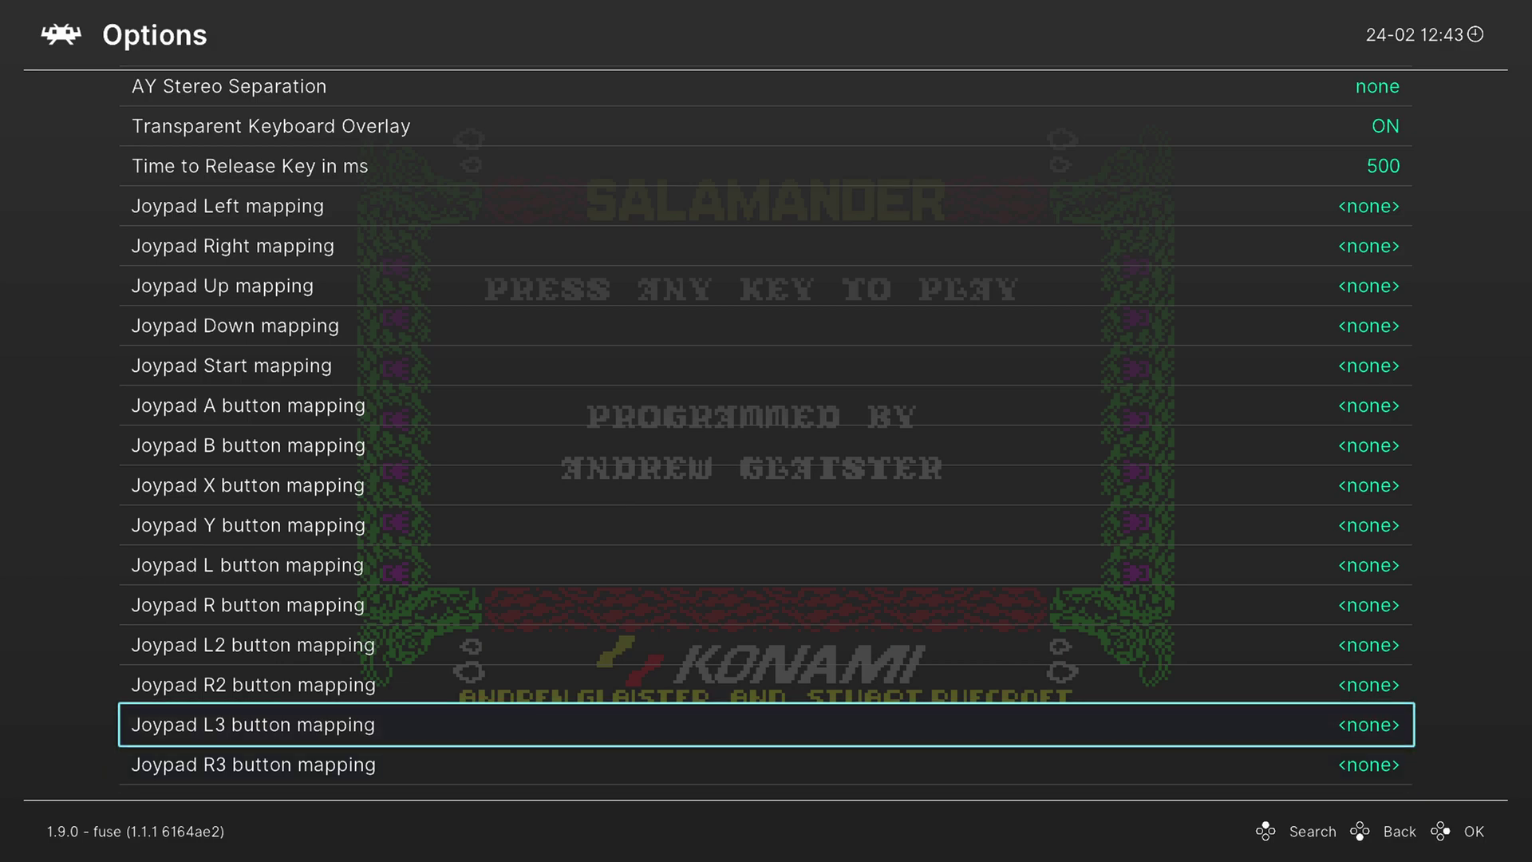
Look back over the core options, from the joypad L3 mapping up to Transparent Keyboard Overlay
key("Down")
key("Down")
key("Down")
key("Down")
key("Down")
key("Down")
key("Down")
key("Down")
key("Down")
key("Down")
key("Down")
key("Down")
key("Down")
key("Down")
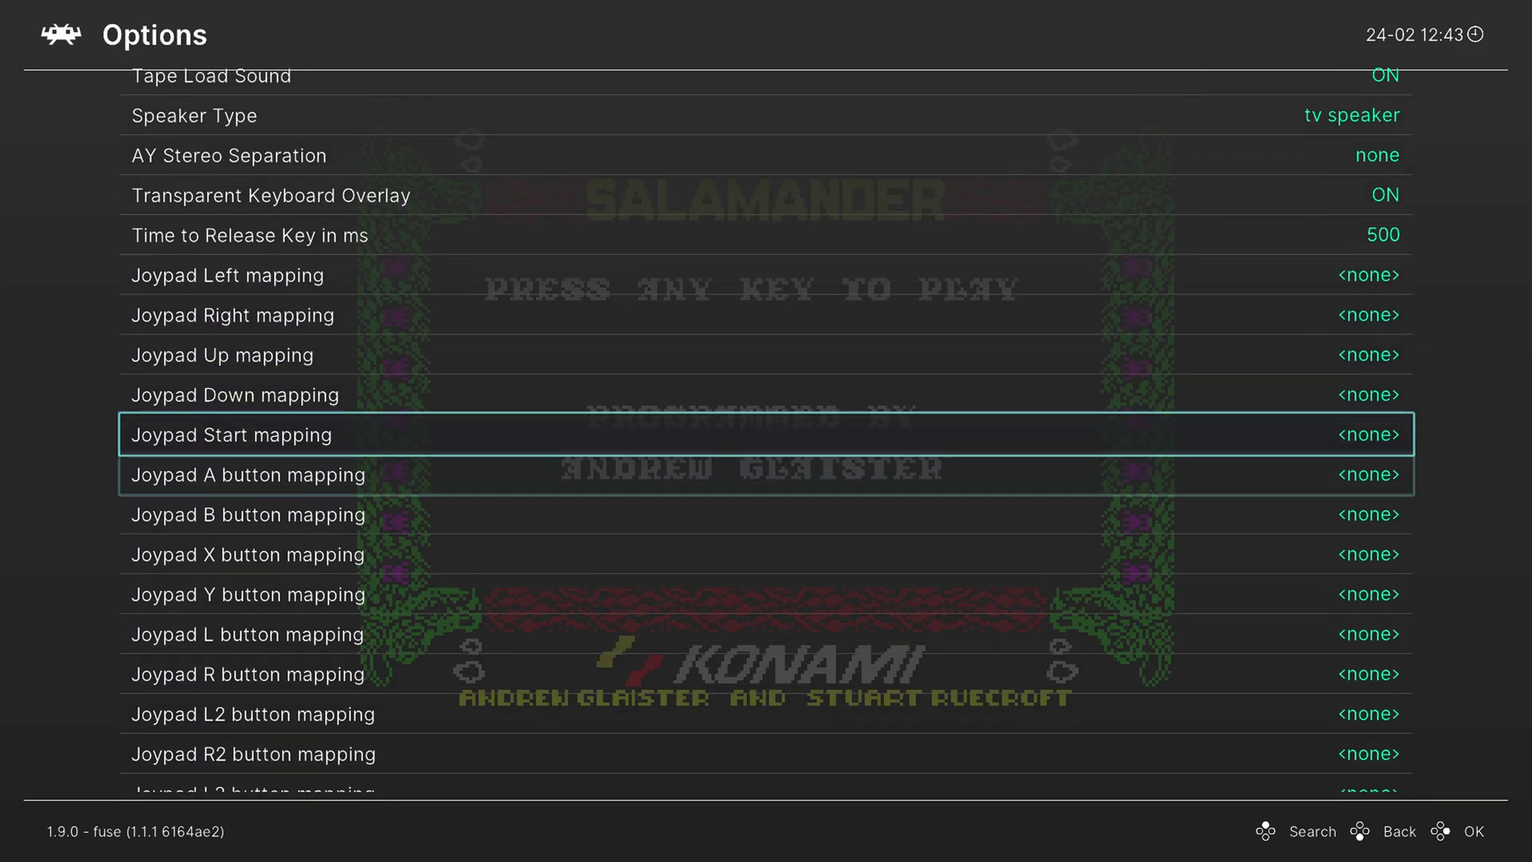
key("Down")
key("Down")
key("Down")
key("Down")
key("Down")
key("Down")
key("Down")
key("Down")
key("Down")
key("Down")
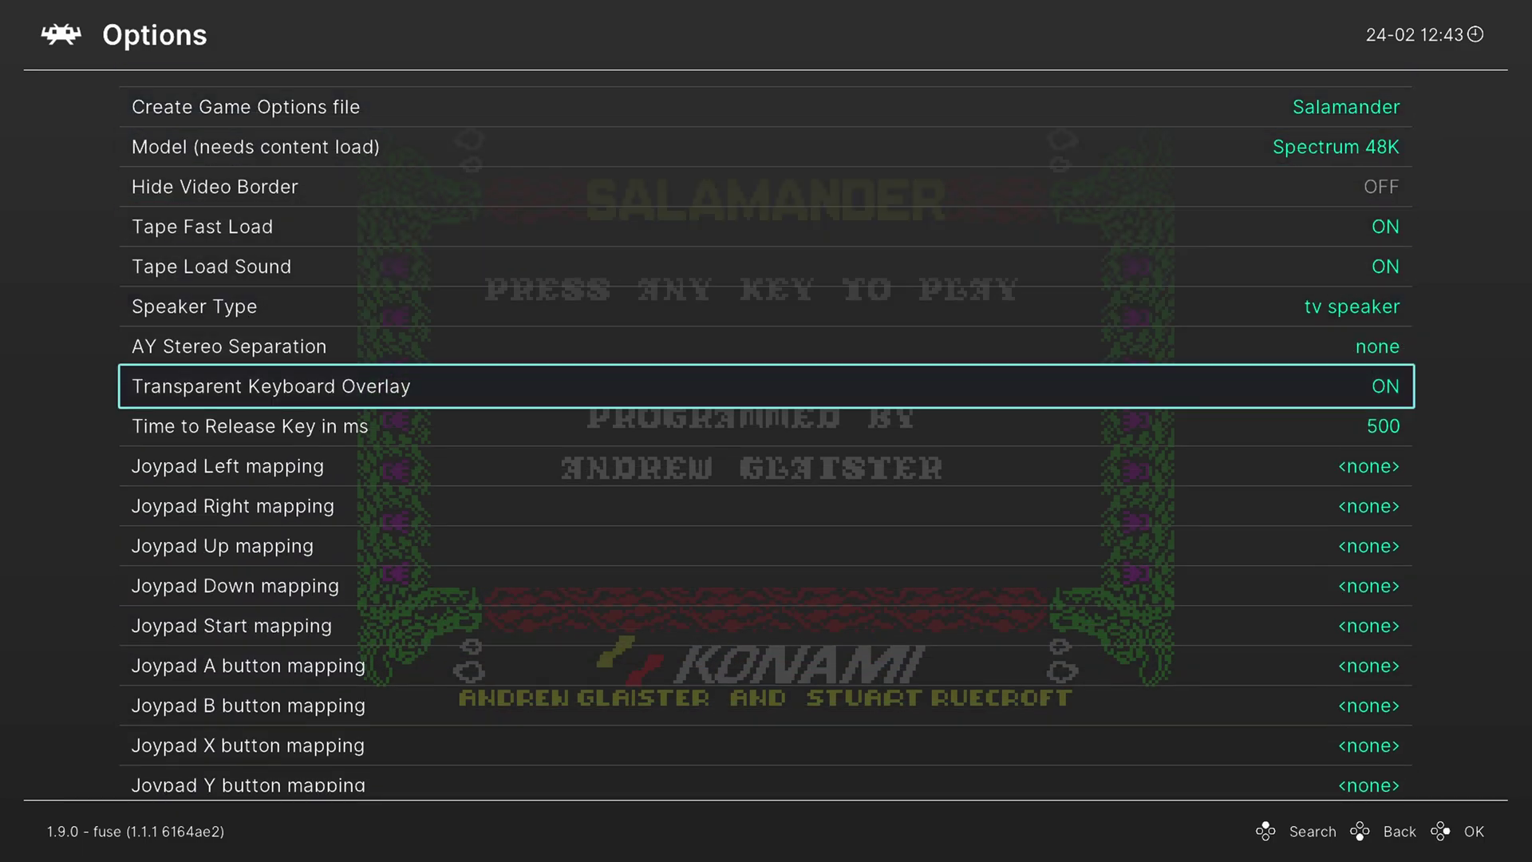
Review the key choices for Joypad Right mapping, from the digits through to Space, and keep <none>
key("Return")
key("Down")
key("Down")
key("Down")
key("Down")
key("Down")
key("Down")
key("Down")
key("Down")
key("Down")
key("Down")
key("Down")
key("Down")
key("Down")
key("Down")
key("Down")
key("Down")
key("Down")
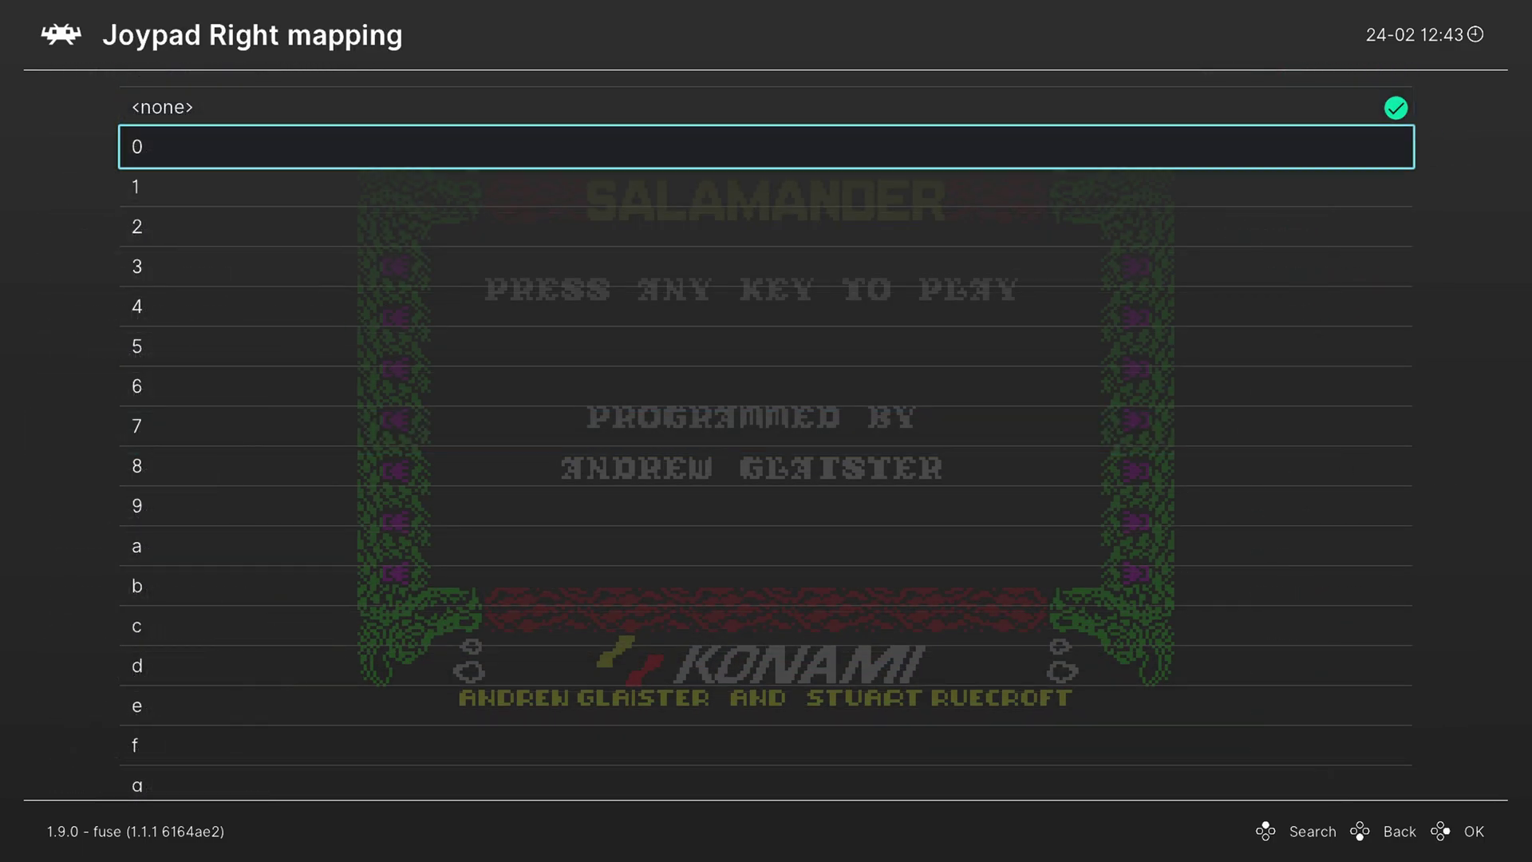
key("Down")
key("Down")
key("Down")
key("Down")
key("Down")
key("Down")
key("Down")
key("Down")
key("Down")
key("Down")
key("Down")
key("Down")
key("Down")
key("Down")
key("Down")
key("Down")
key("Down")
key("Down")
key("Down")
key("Down")
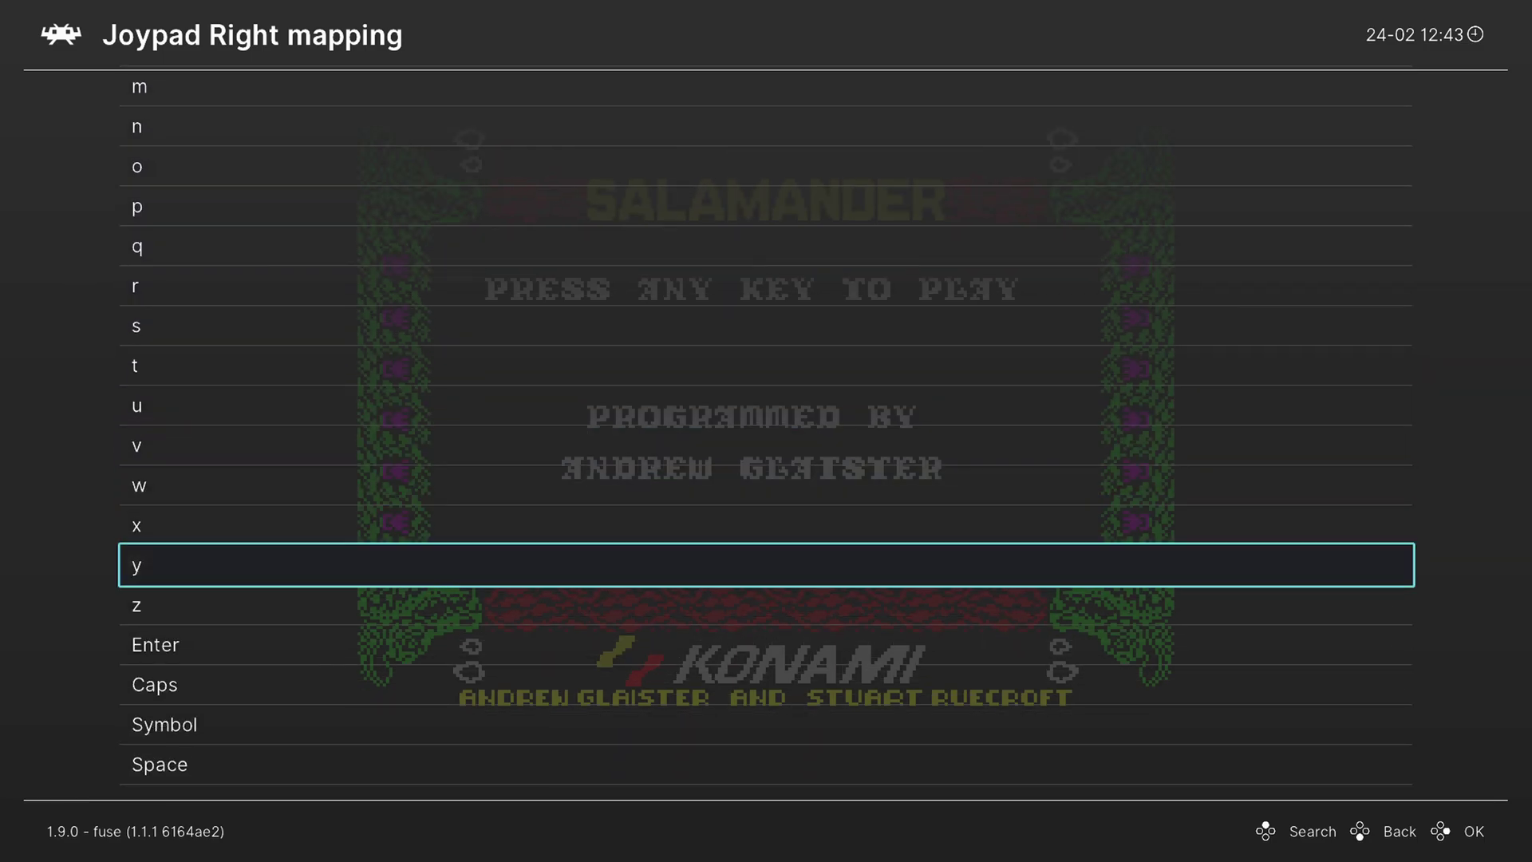
key("Down")
key("Return")
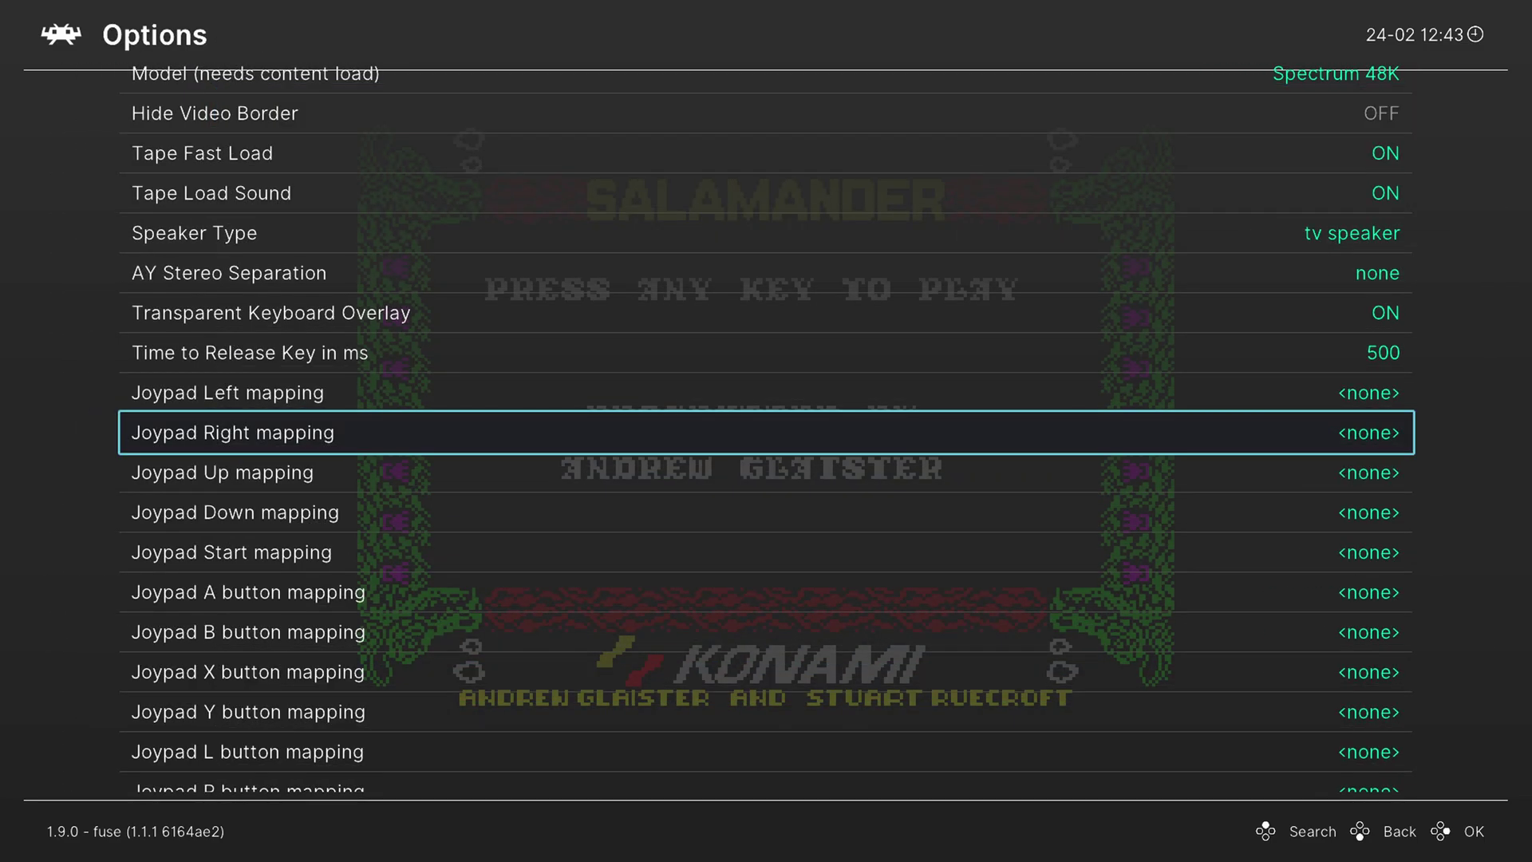
Check the core options back up to the Model setting and return to the Quick Menu
key("Up")
key("Up")
key("Up")
key("Up")
key("Up")
key("Up")
key("Up")
key("Up")
key("Up")
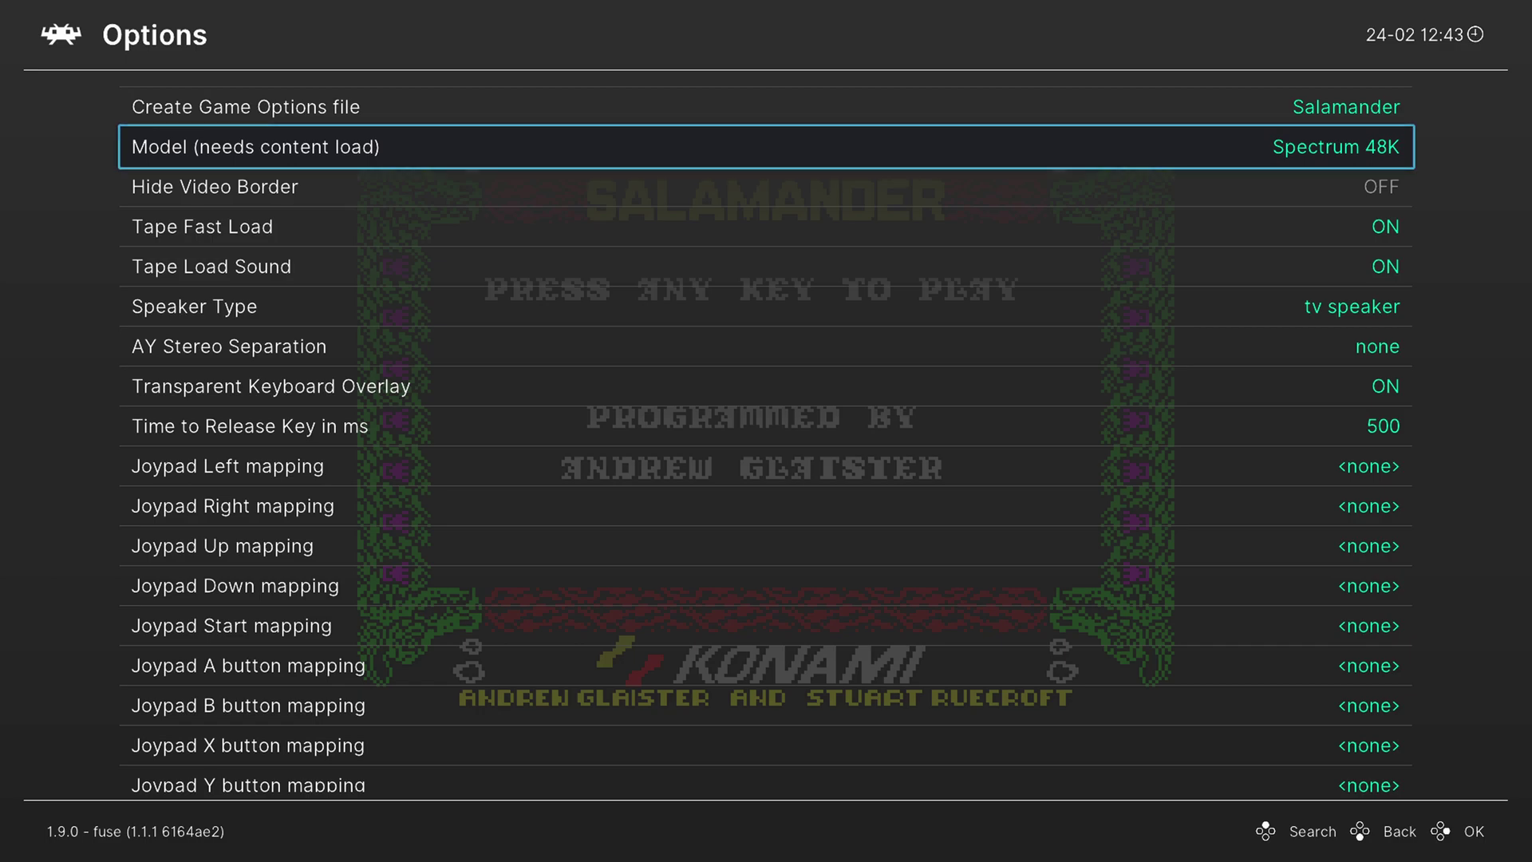
key("BackSpace")
Save the current configuration as core overrides for all content loaded with the Fuse core
key("Down")
key("Down")
key("Down")
key("Down")
key("Down")
key("Down")
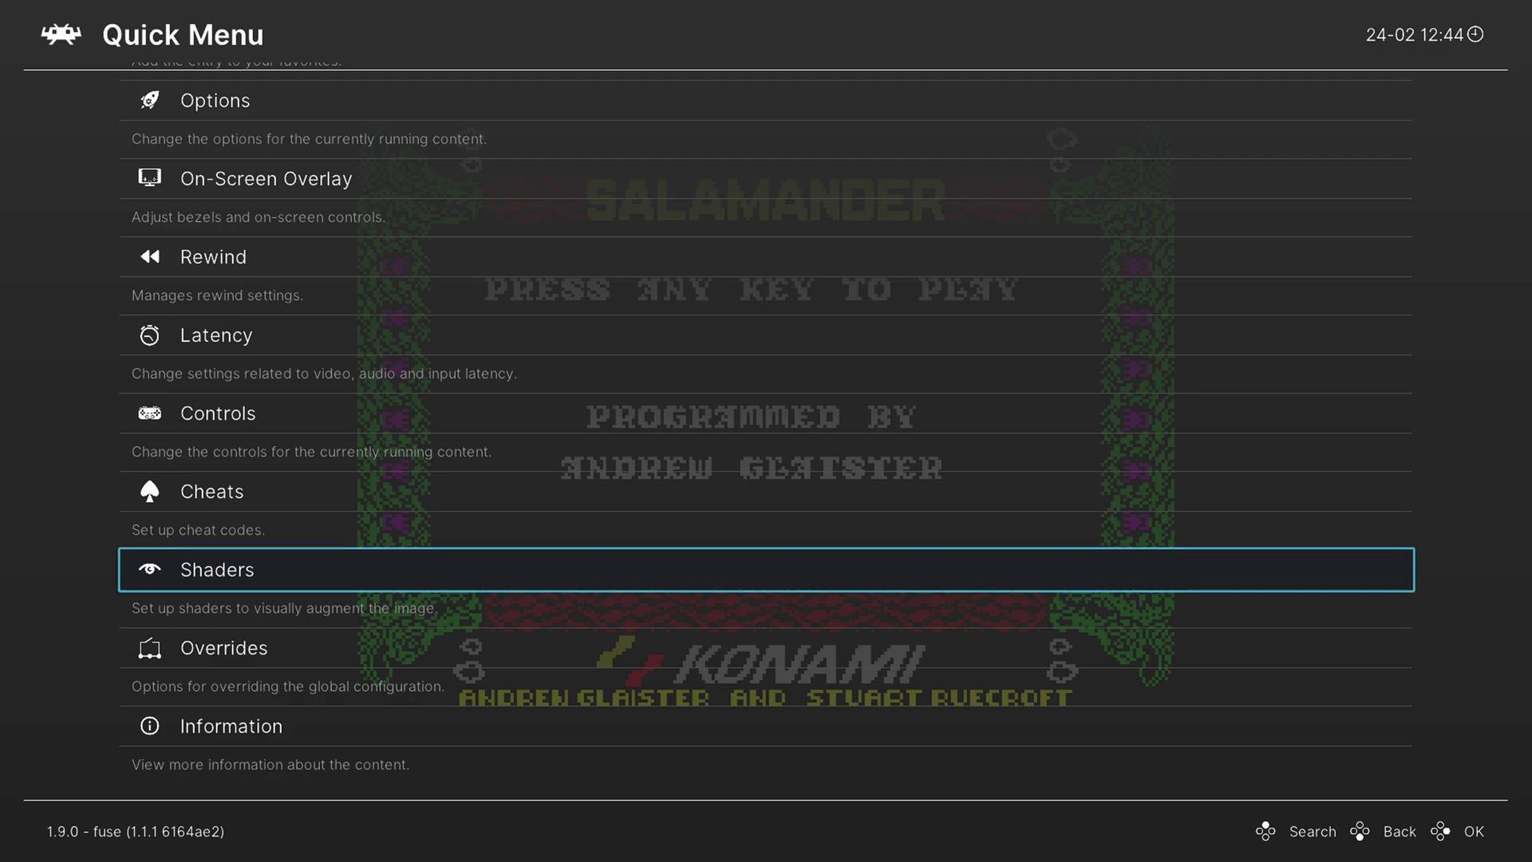
key("Down")
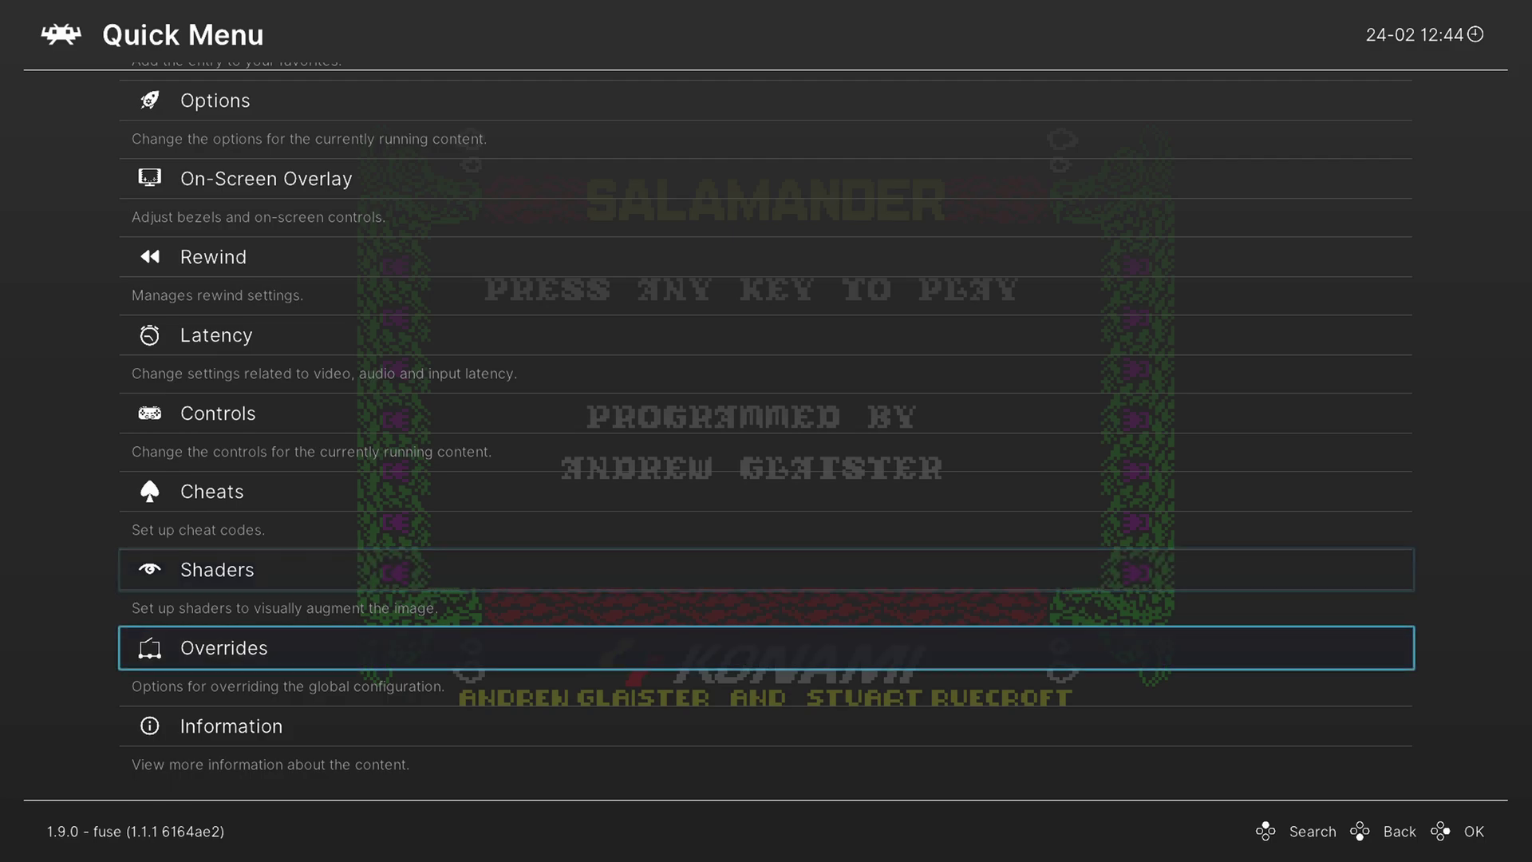
key("Return")
key("Return")
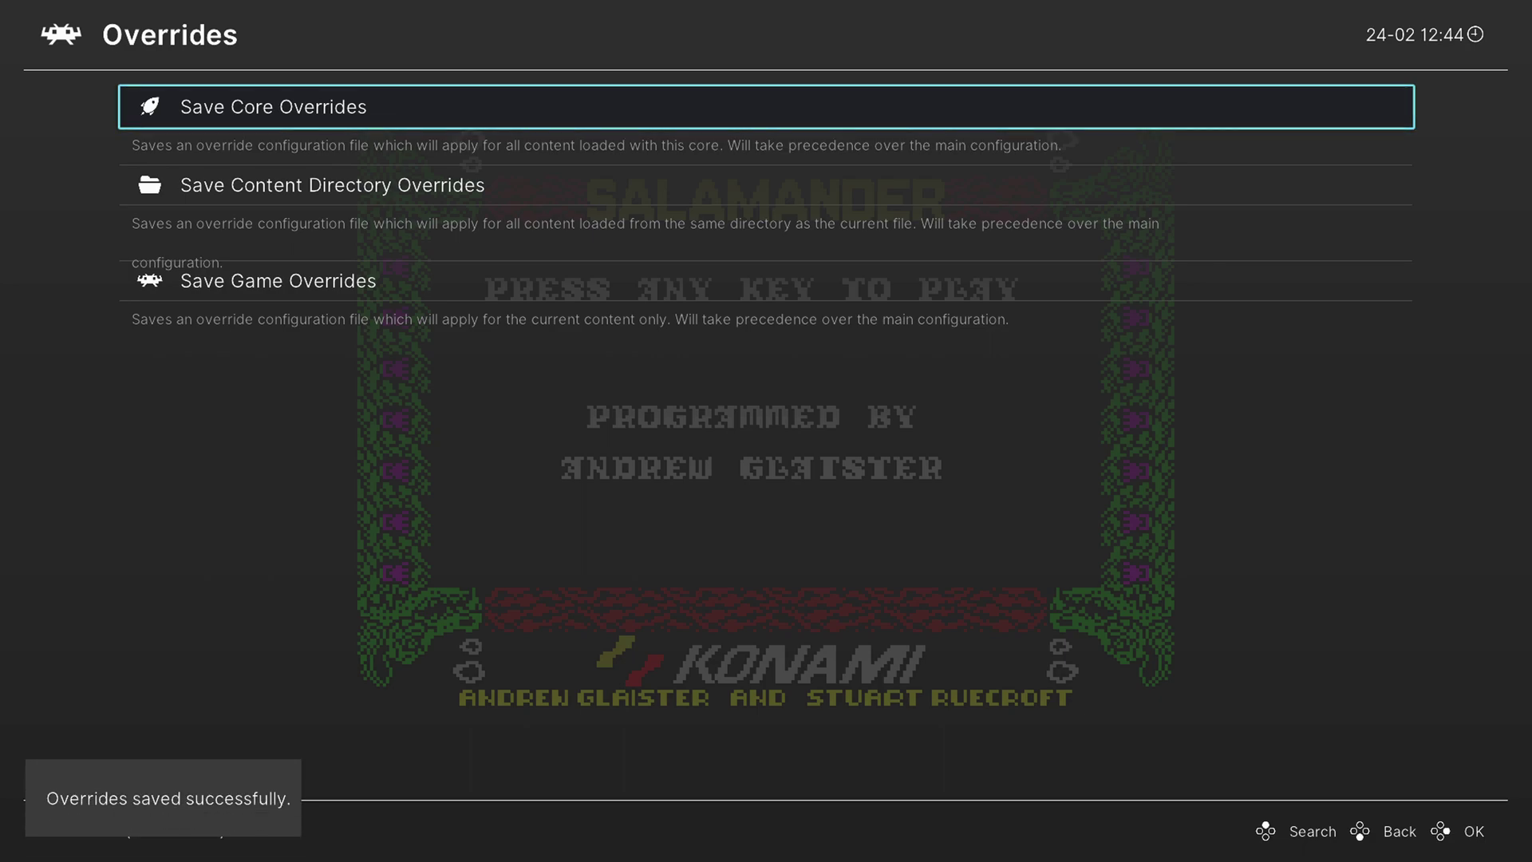